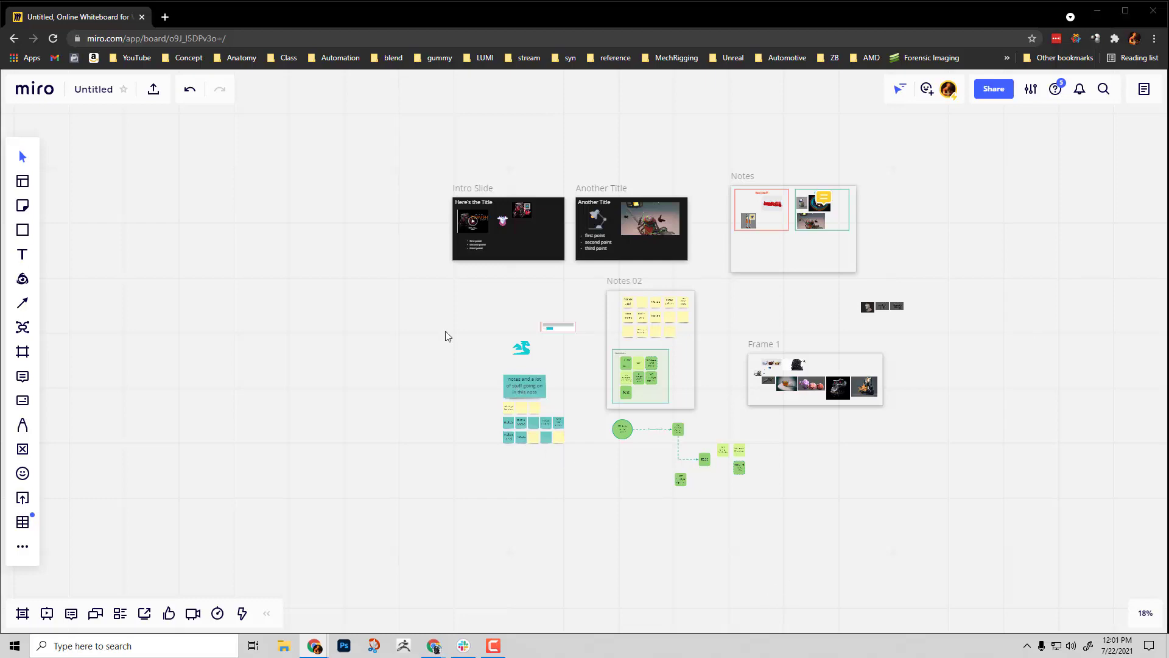
- Drag the Kitbash Organization PDF left off the Intro Slide into open space and page through it
scroll(457, 368, "up", 5)
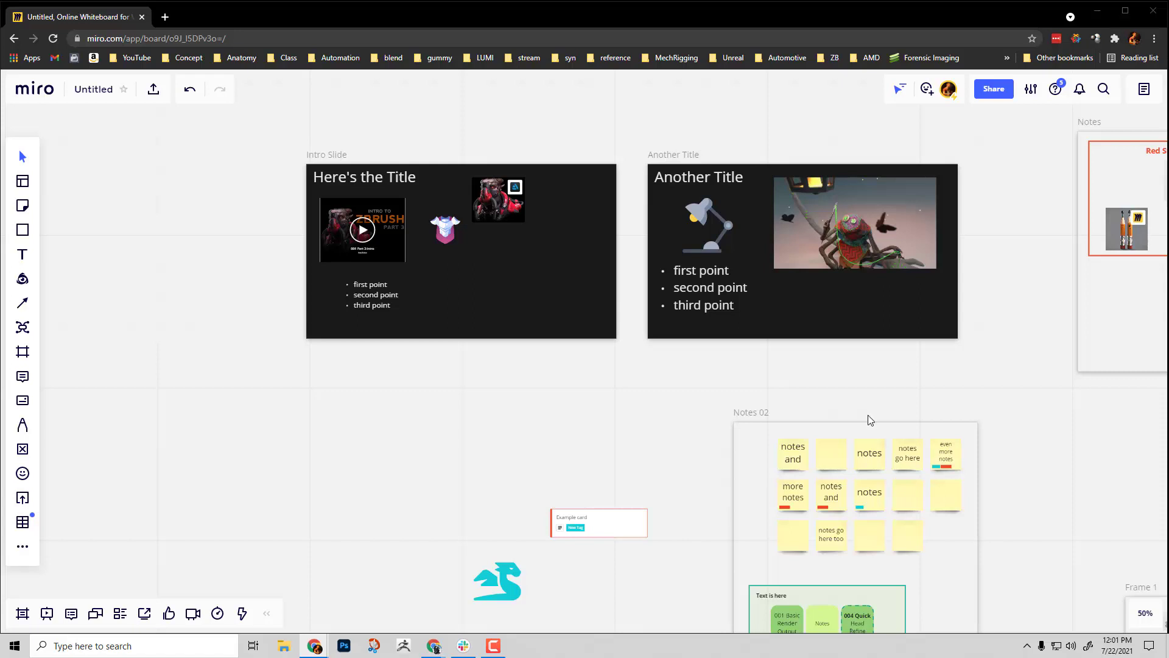
left_click_drag(495, 406, 521, 442)
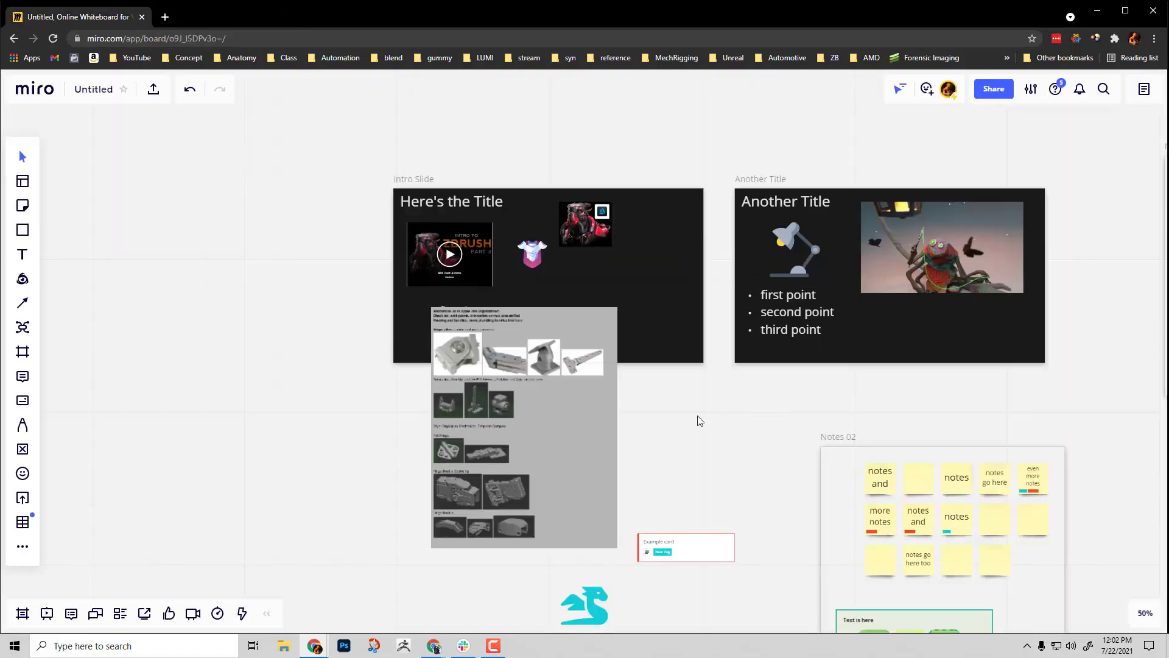
scroll(748, 416, "left", 3)
left_click_drag(748, 415, 397, 342)
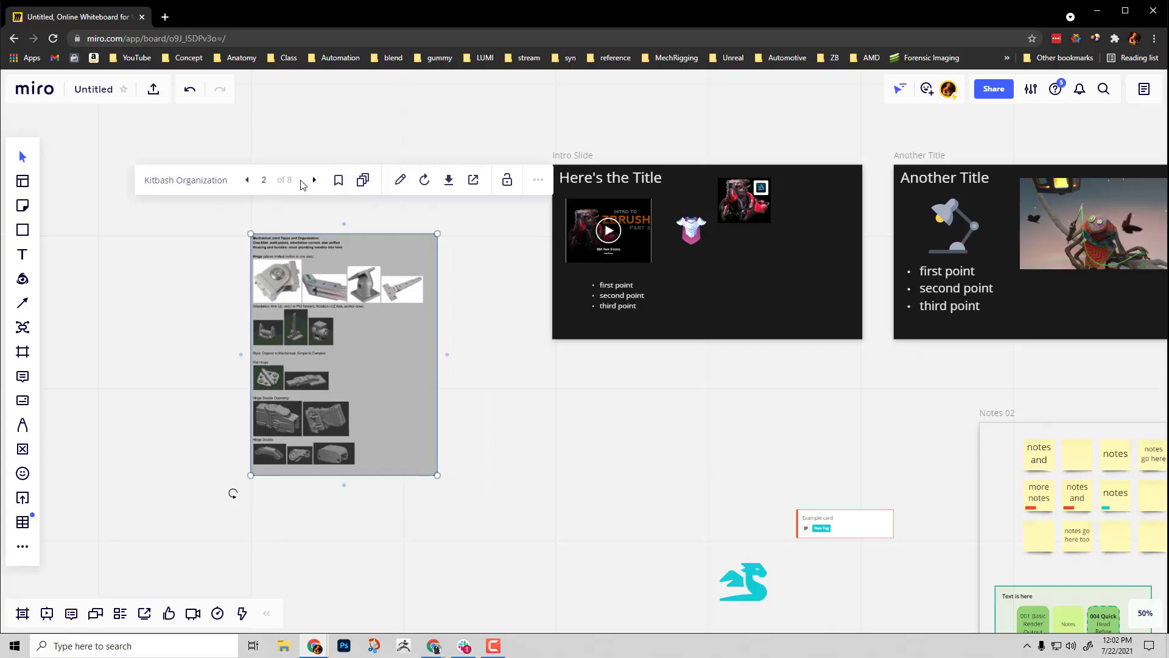
left_click(247, 180)
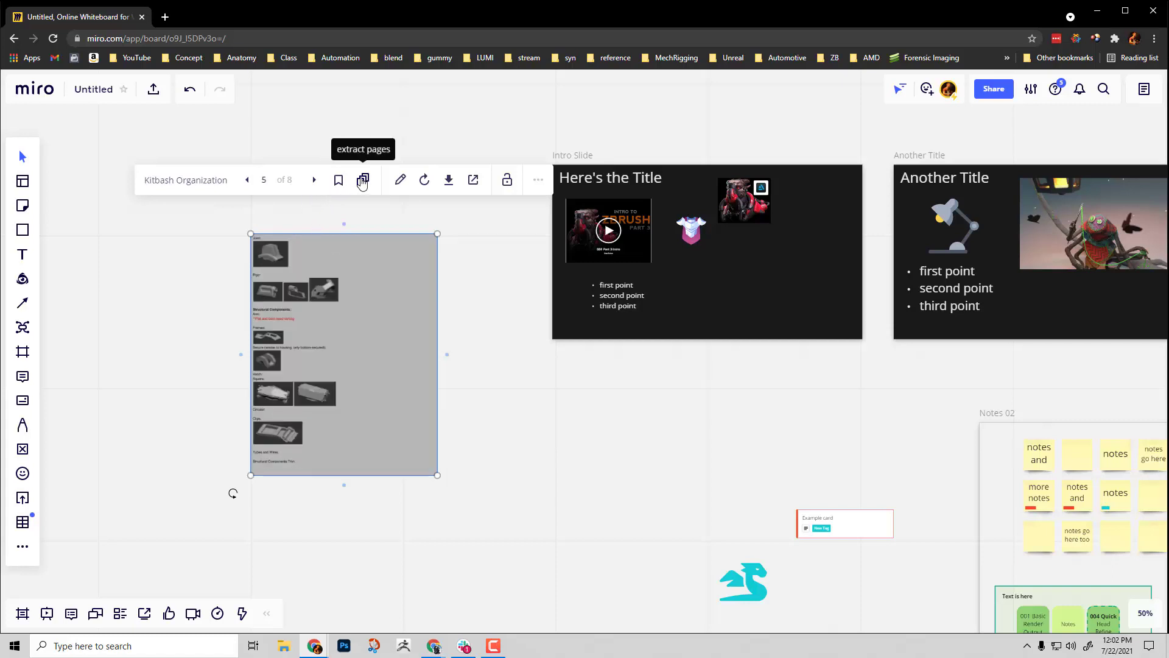
- Extract pages 1-3 of the Kitbash Organization PDF as separate images
left_click(363, 183)
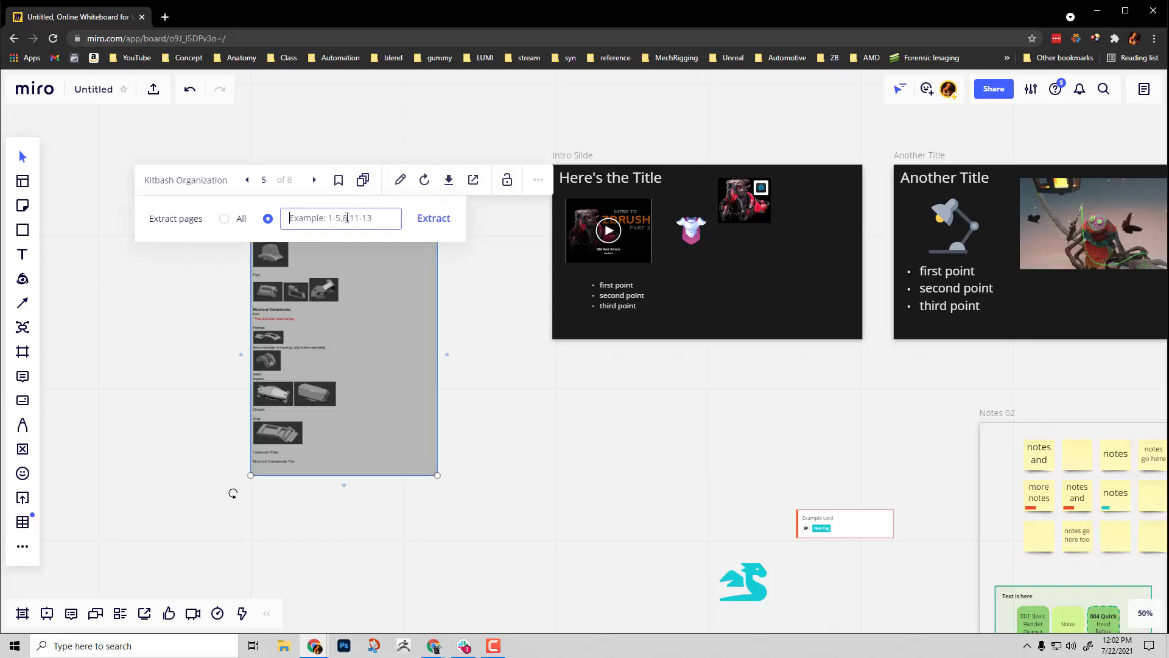
type("1-3")
left_click(434, 220)
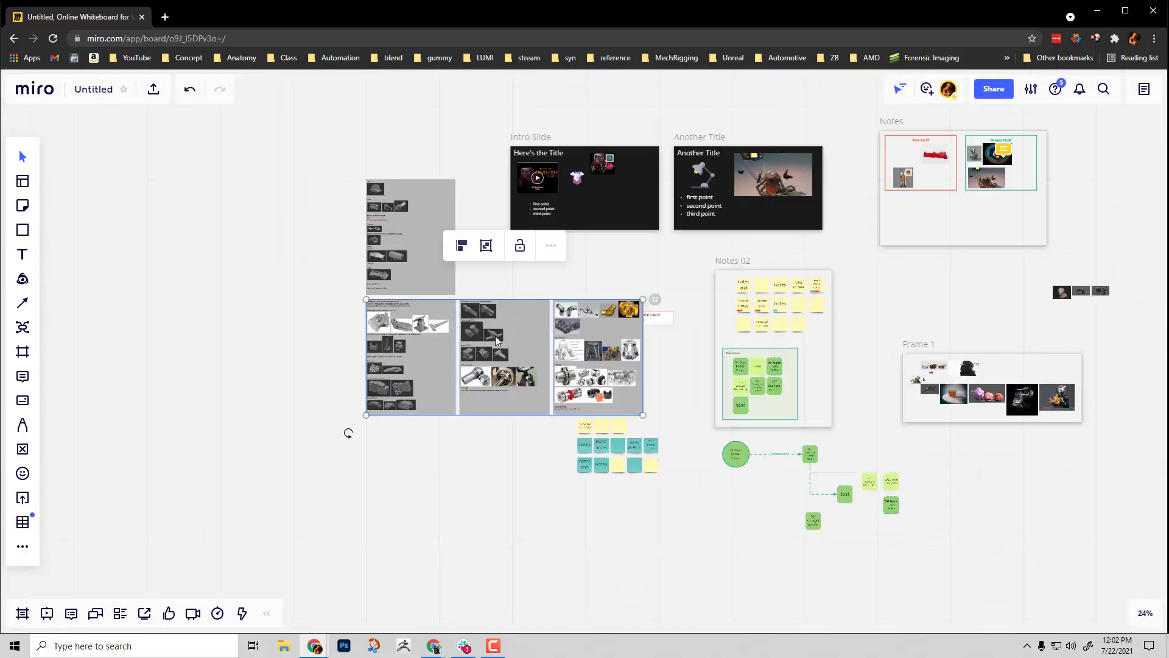
- Move the three extracted pages down and left below the document
left_click_drag(495, 335, 345, 391)
scroll(279, 389, "up", 3)
left_click(355, 213)
scroll(357, 218, "down", 3)
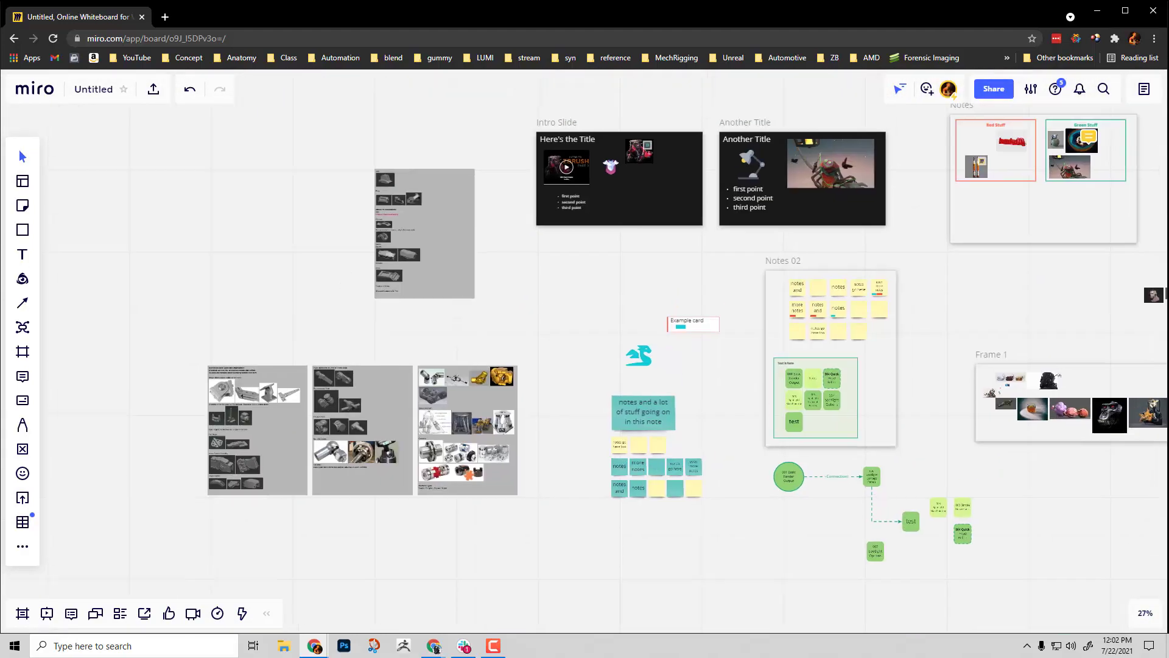
left_click_drag(1168, 297, 573, 126)
scroll(621, 378, "down", 16)
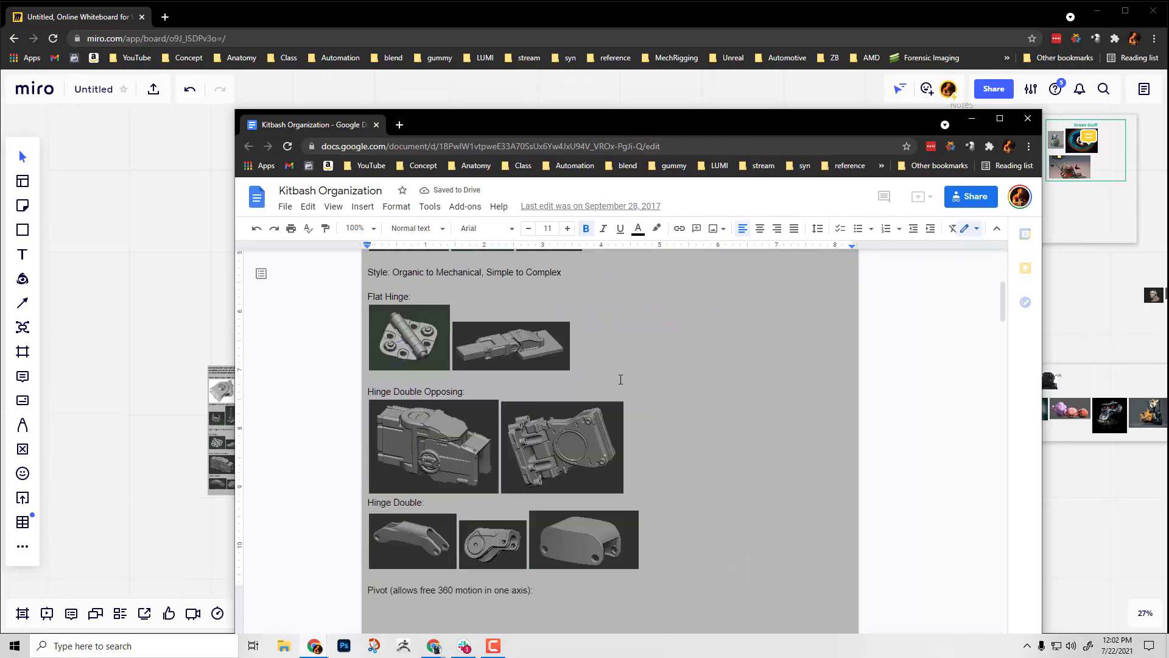
scroll(618, 374, "down", 15)
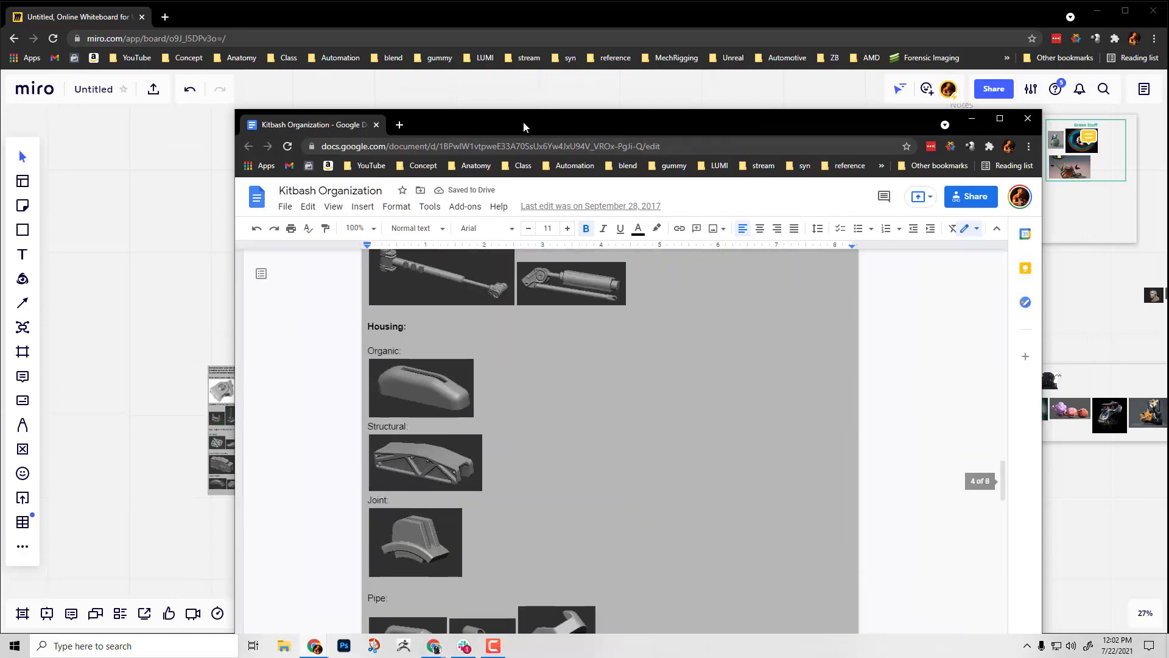
key("alt+Tab")
- Move the Kitbash Organization document further left above the three extracted pages
left_click_drag(430, 229, 413, 192)
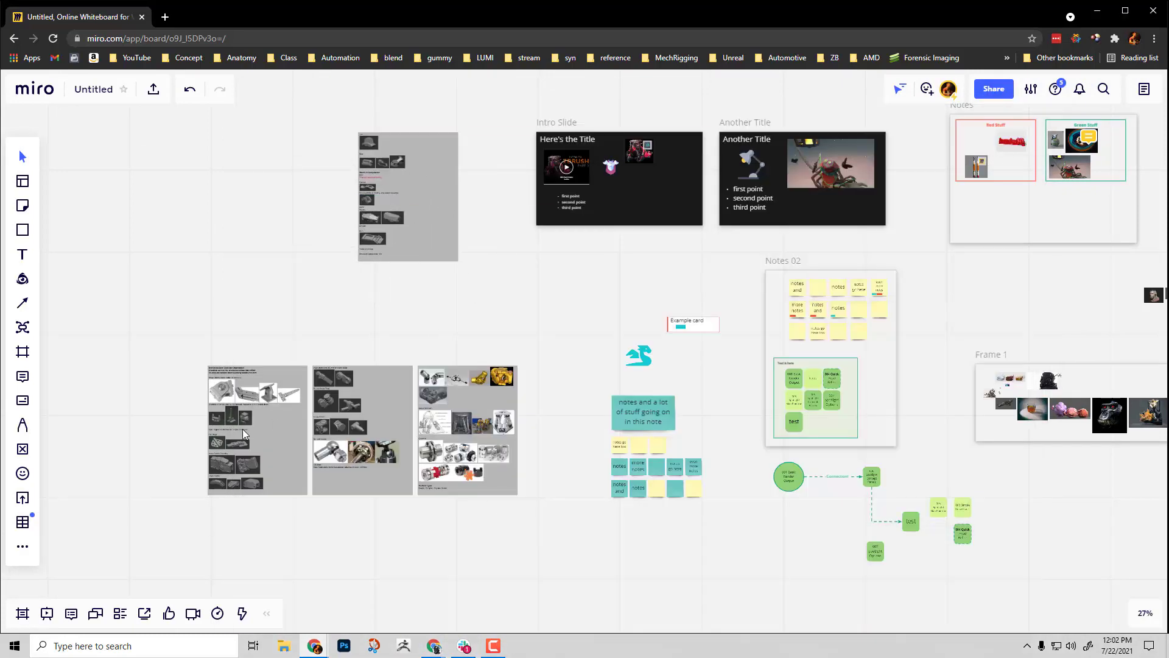
left_click(372, 412)
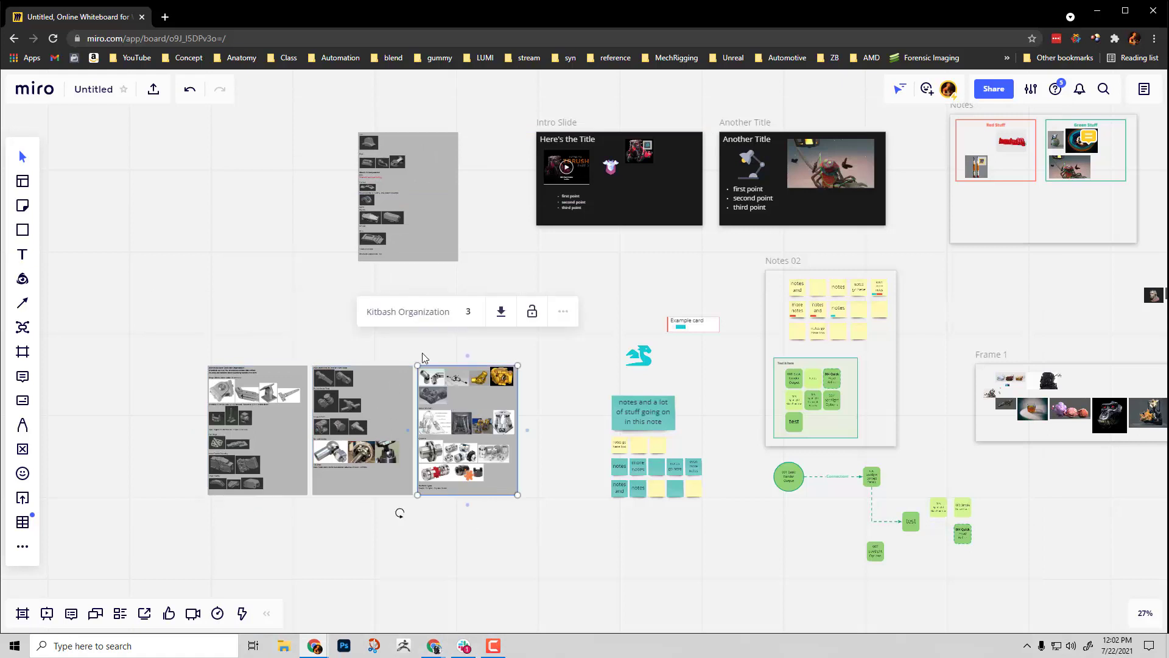
left_click(371, 425)
left_click(272, 416)
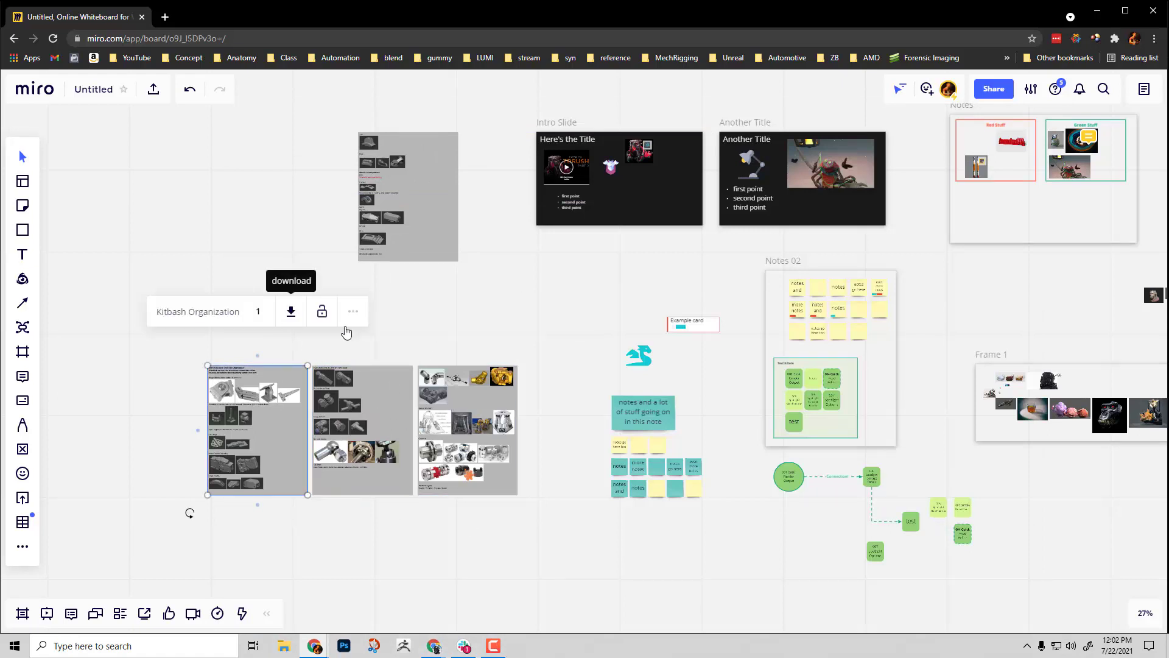
left_click(262, 349)
left_click(380, 210)
left_click_drag(385, 214, 339, 213)
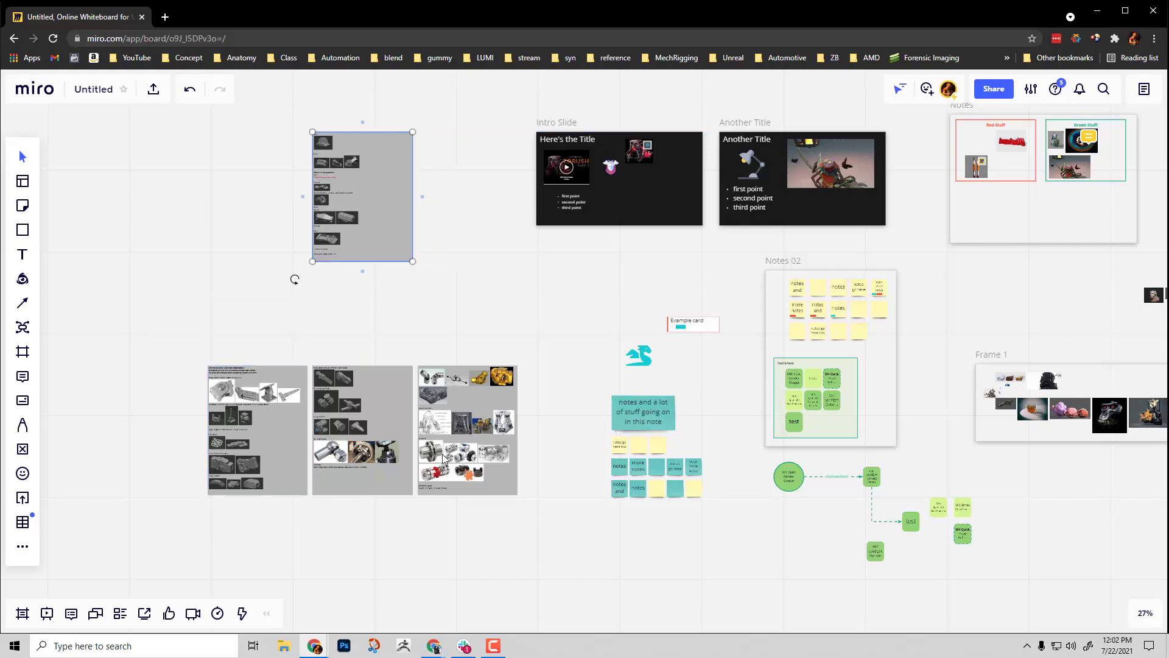
mouse_move(475, 473)
left_mouse_down()
mouse_move(535, 444)
mouse_move(483, 478)
left_mouse_up()
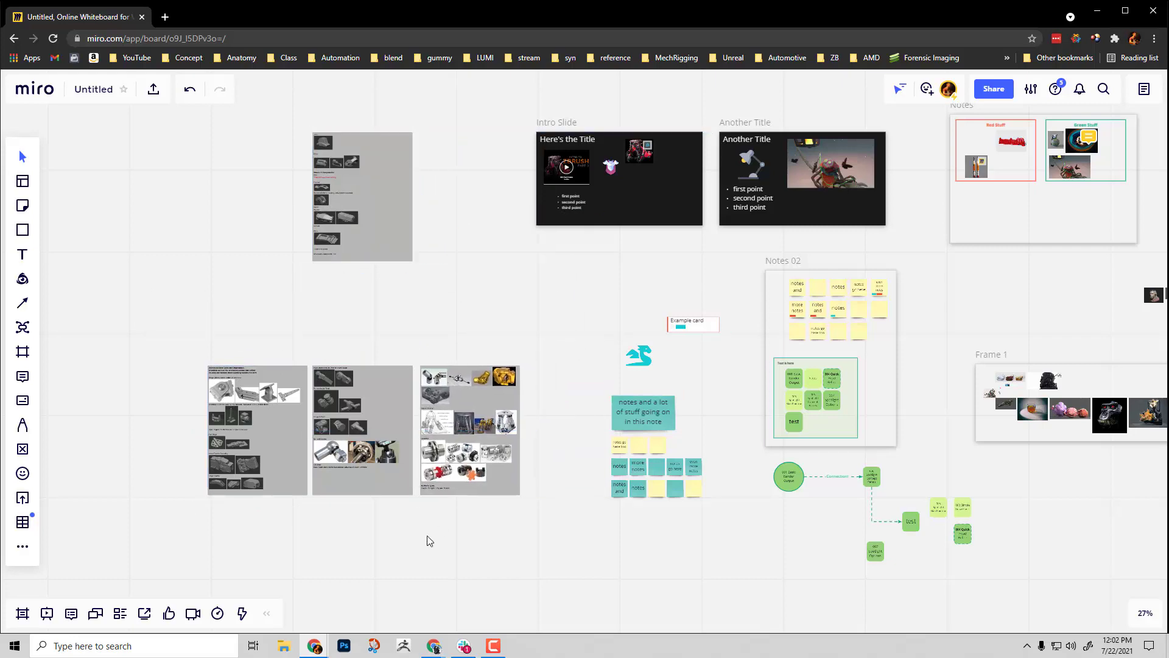
- Zoom in and pan across the enlarged extracted pages to the Hinge page
scroll(420, 438, "up", 10)
scroll(474, 424, "up", 3)
left_click_drag(576, 213, 346, 455)
left_click_drag(696, 306, 885, 459)
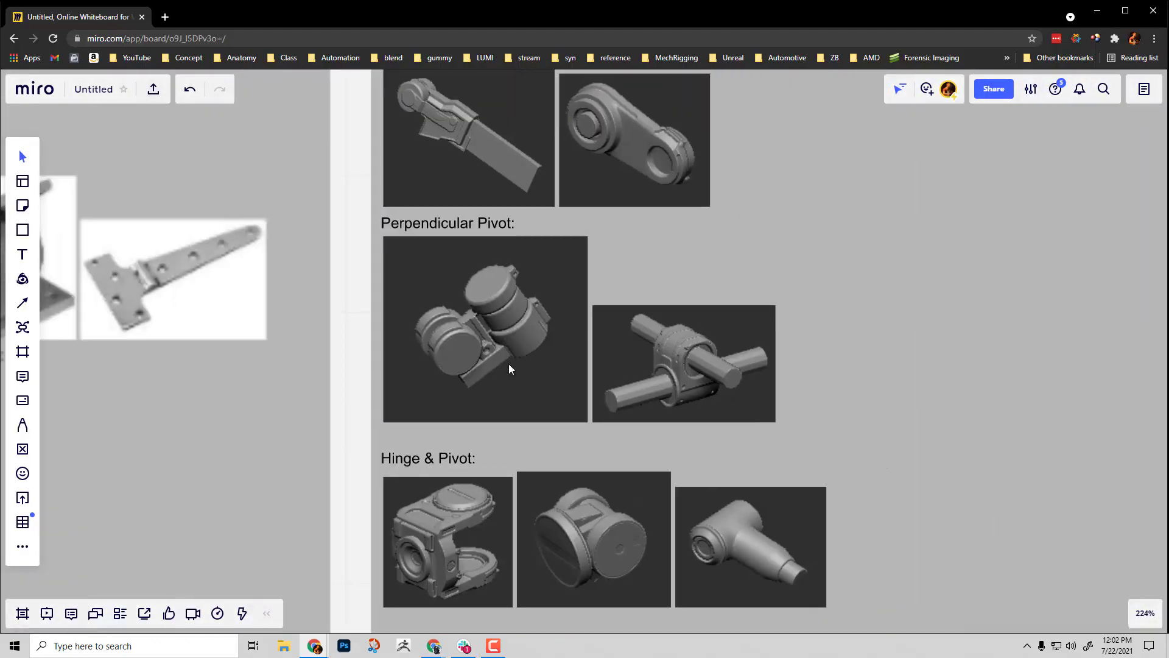
left_click_drag(574, 365, 999, 384)
scroll(565, 290, "down", 5)
scroll(848, 347, "down", 8)
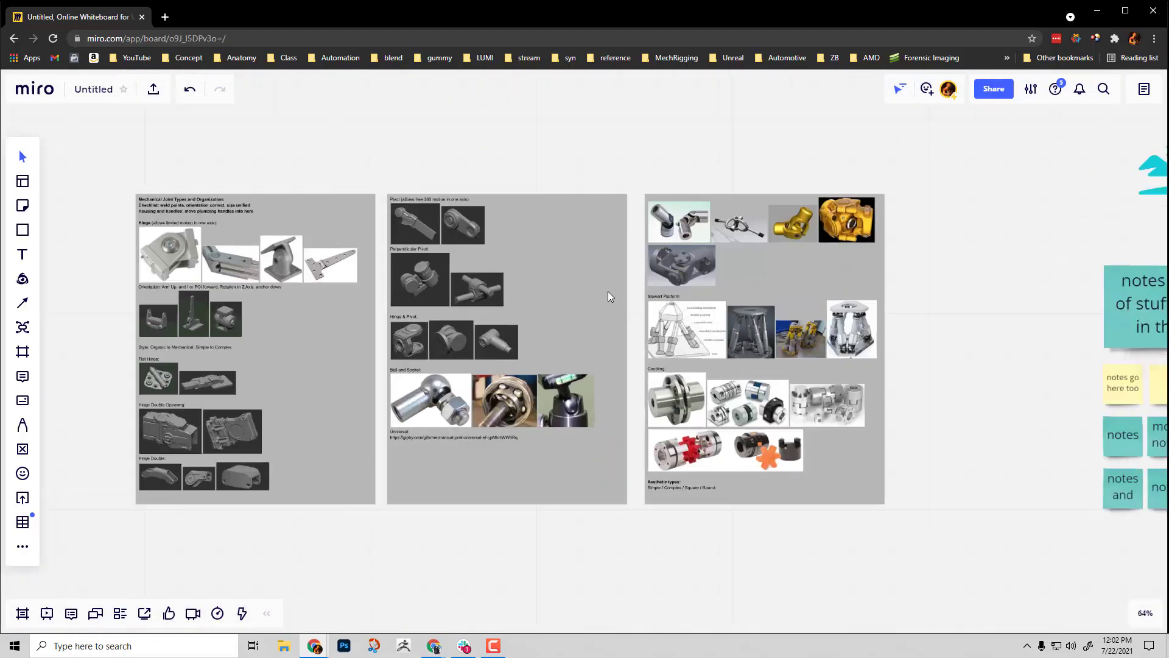
left_click_drag(530, 357, 493, 407)
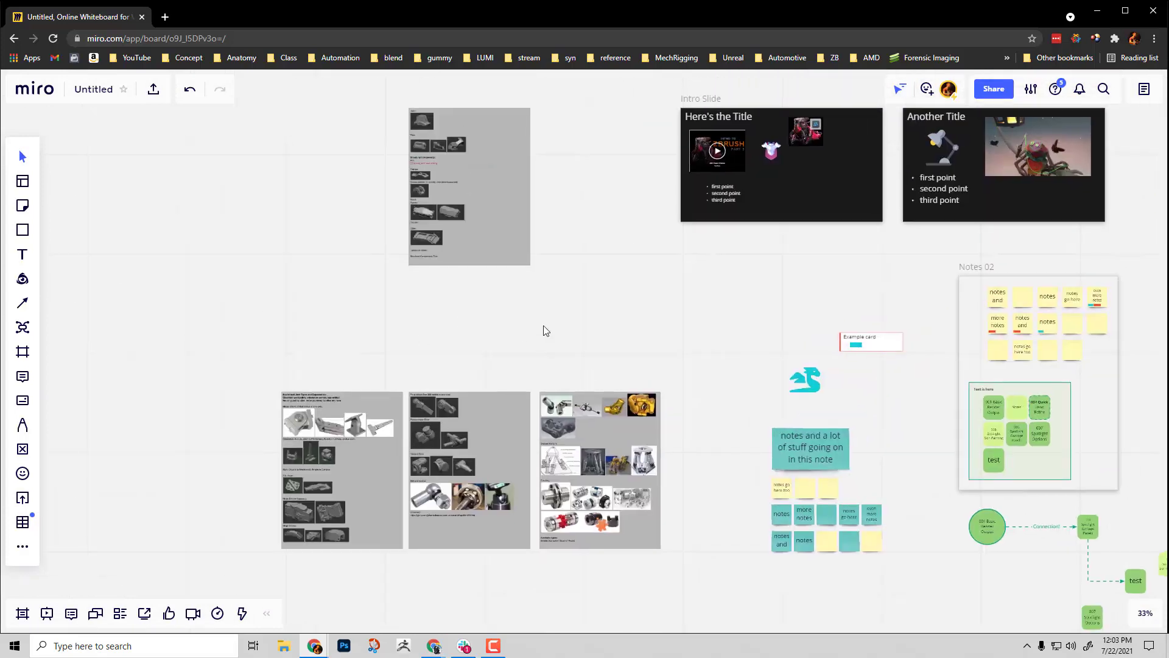
- Open the Kitbash Organization source Google Doc in a new tab, then close it
left_click(437, 215)
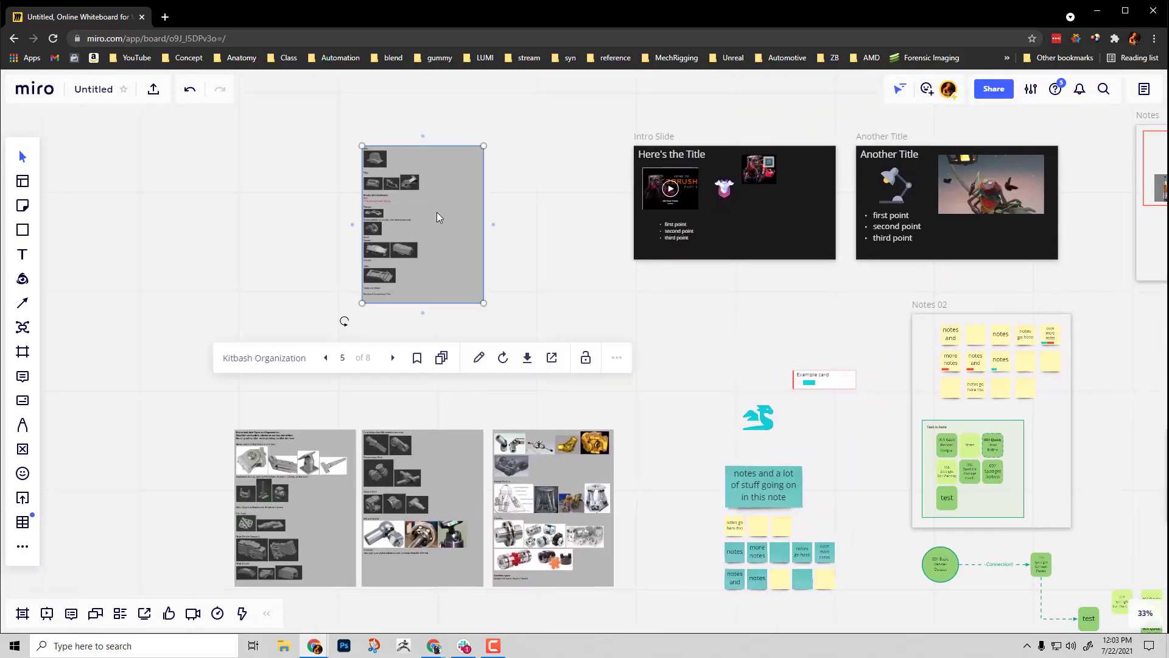
left_click(576, 374)
scroll(429, 381, "up", 3)
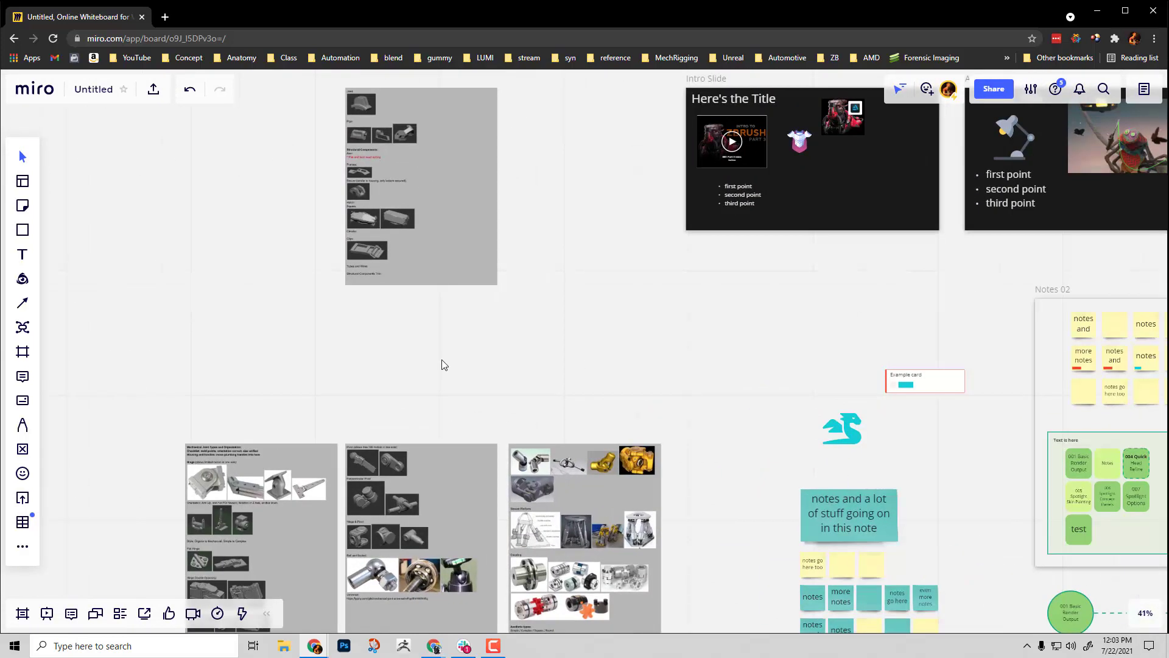
left_click(231, 456)
left_click(426, 457)
left_click(555, 454)
left_click(443, 193)
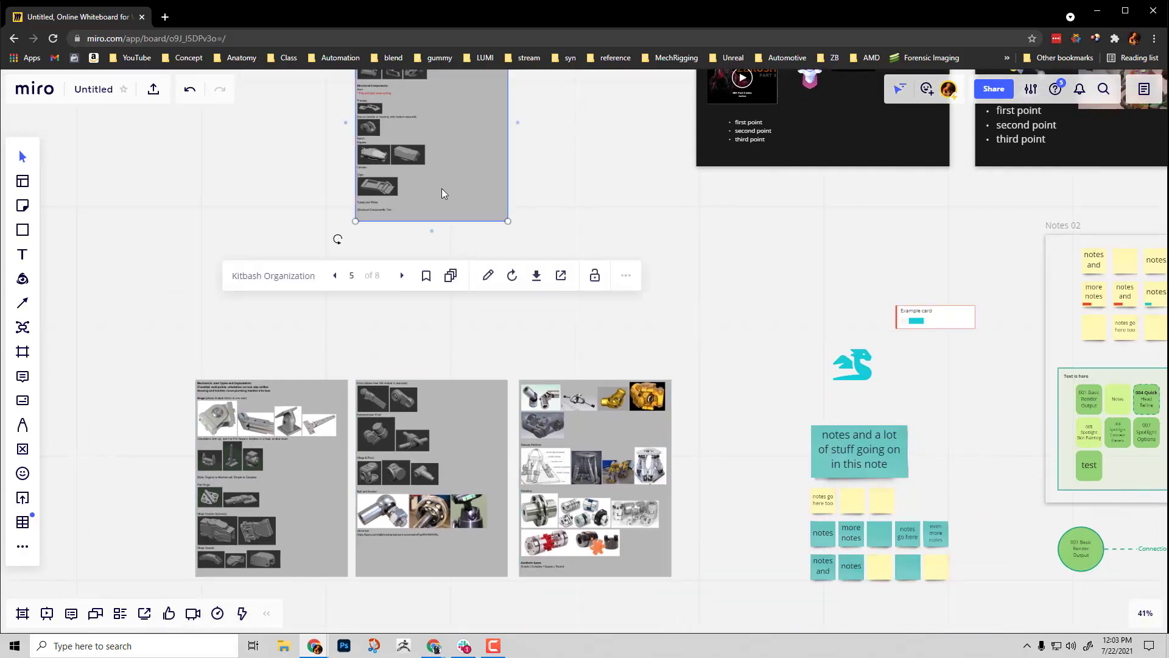
left_click(560, 275)
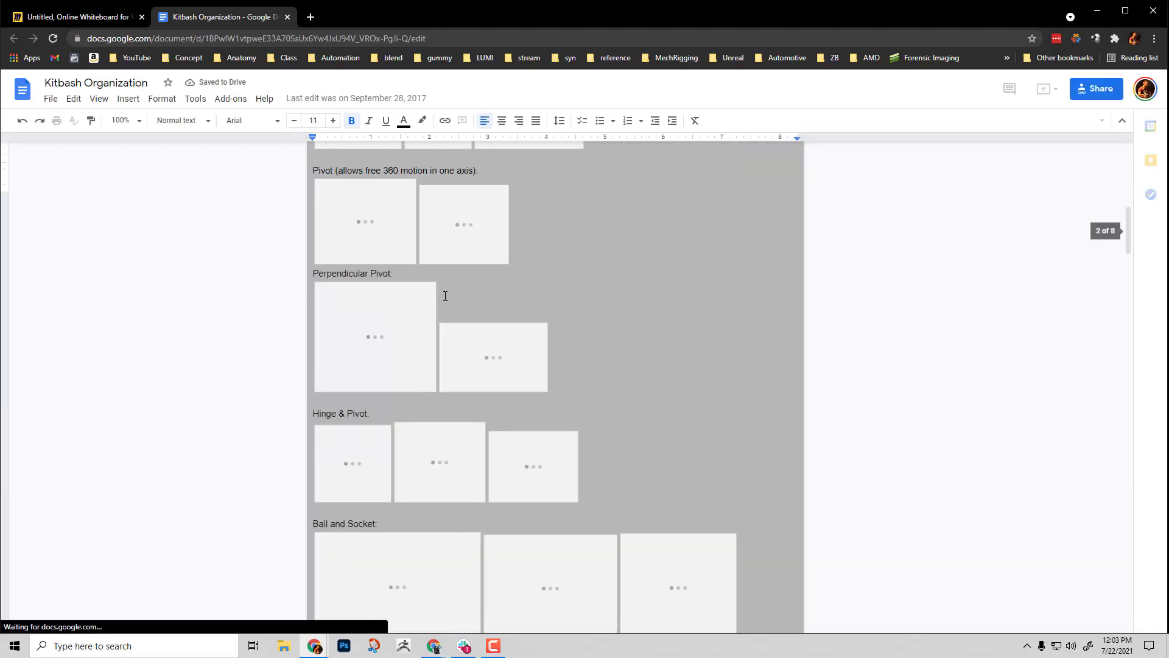
left_click(286, 17)
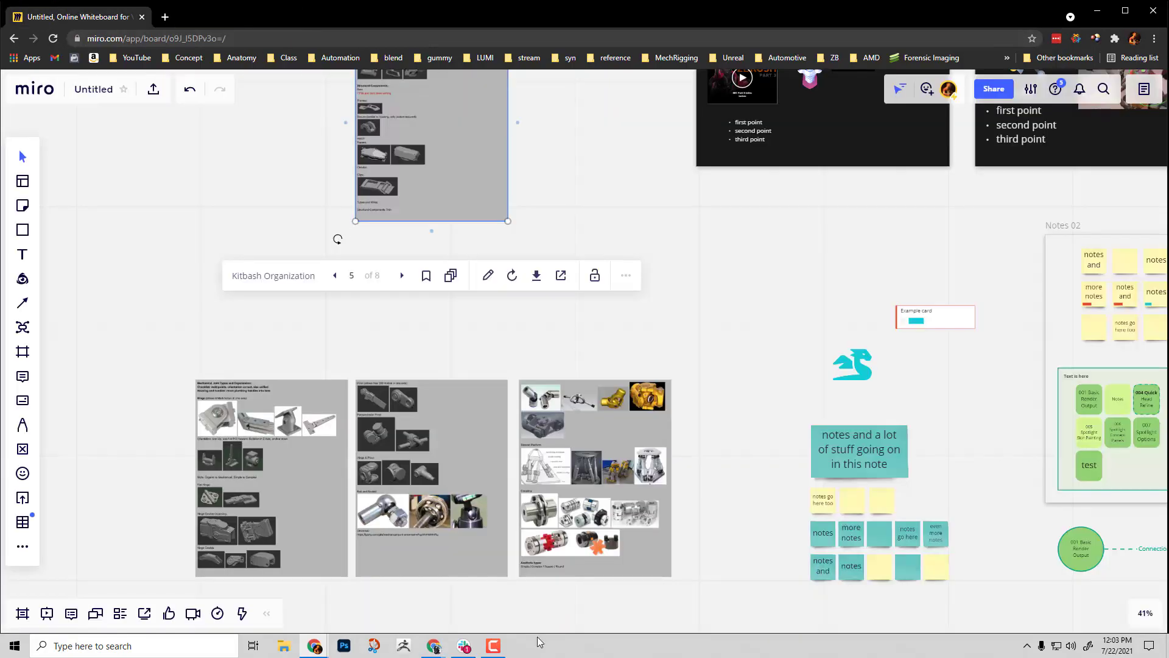
- Paste the Using ZBrush to Facilitate Smarter Production PDF link into empty board space
left_click_drag(528, 353, 719, 387)
key("ctrl+v")
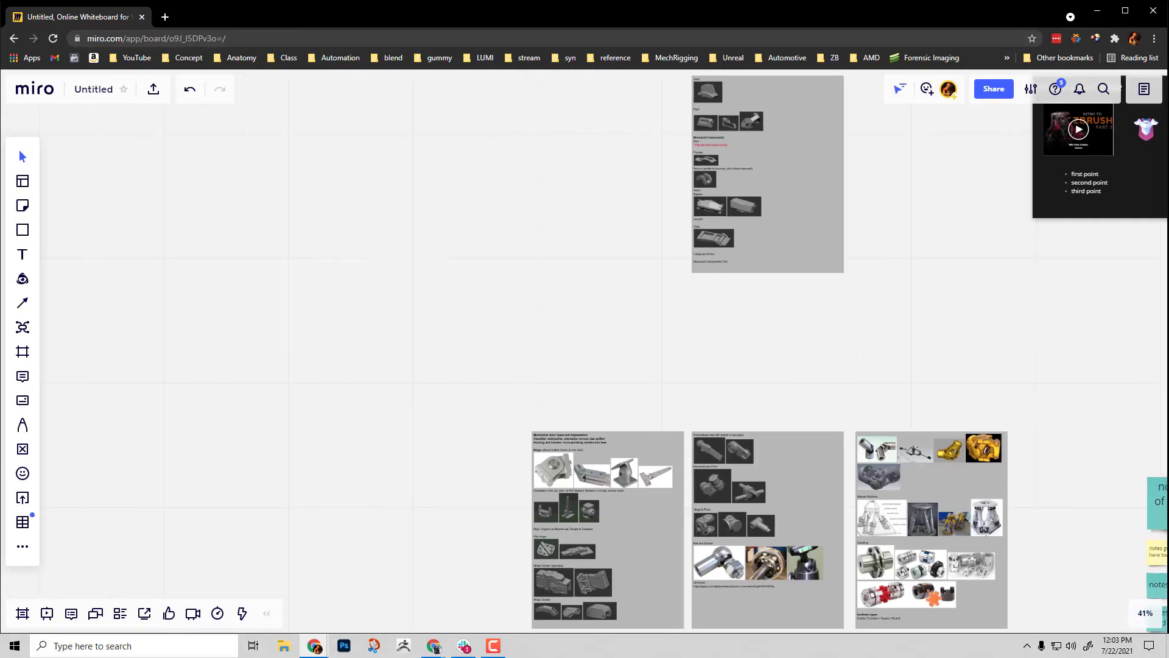
scroll(360, 259, "up", 5)
scroll(361, 259, "up", 2)
left_click_drag(360, 260, 532, 436)
scroll(450, 390, "up", 5)
scroll(450, 390, "down", 6)
scroll(450, 394, "down", 5)
left_click(481, 366)
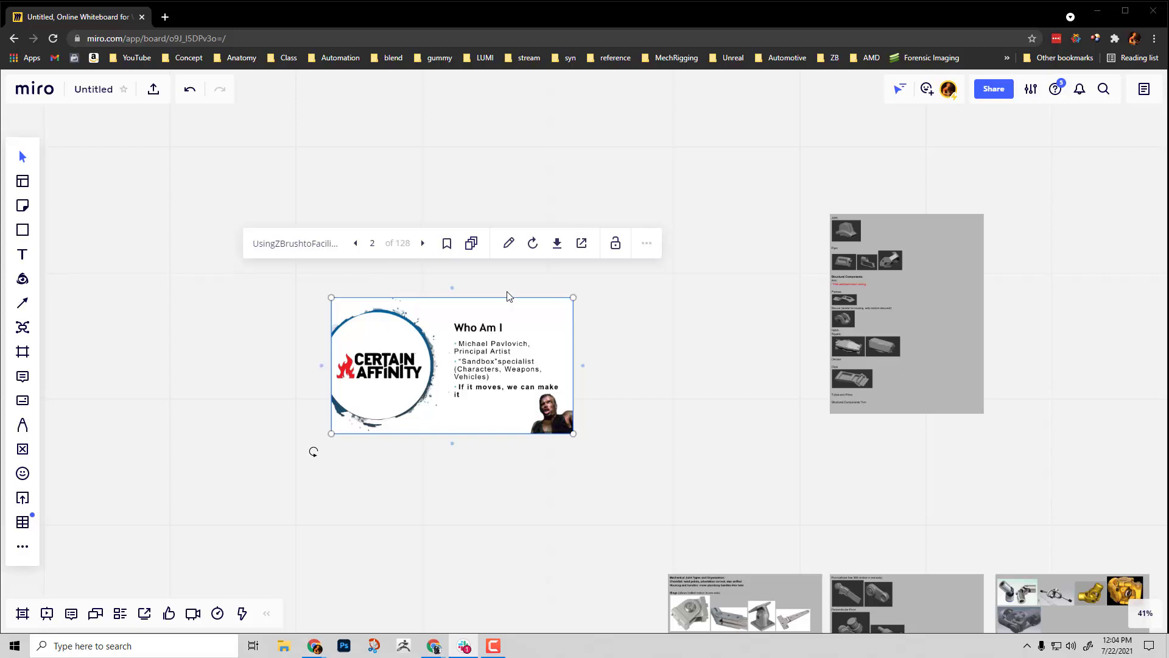
- Page the ZBrush PDF to page 4 and extract pages 1-3 as slides
left_click(424, 244)
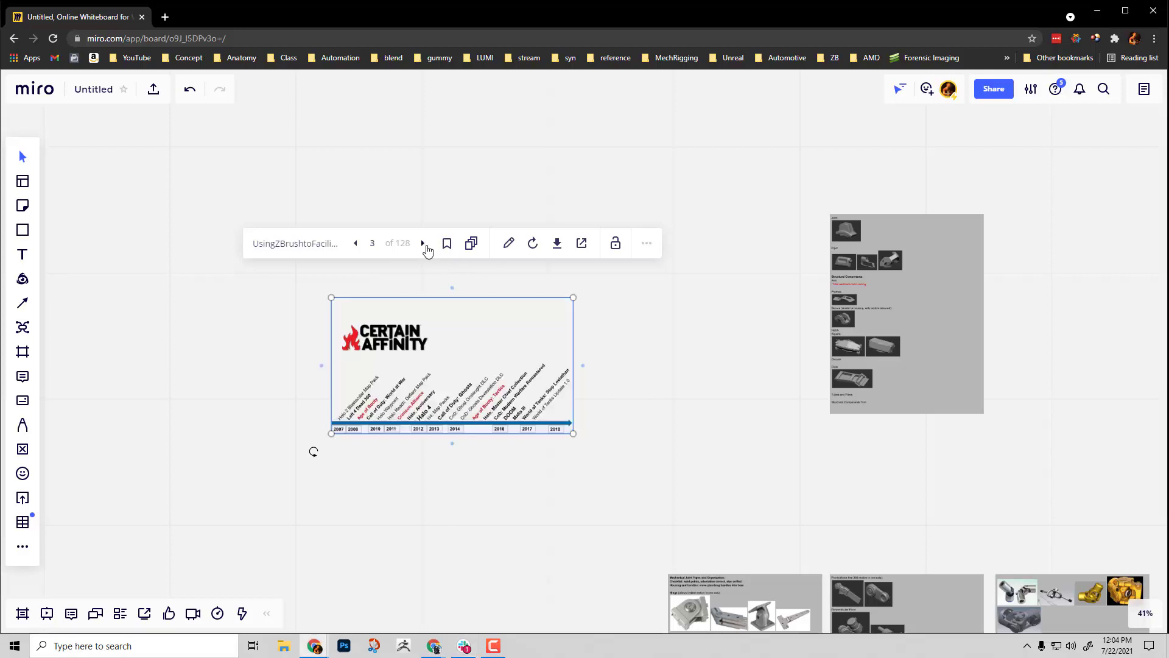
left_click(424, 244)
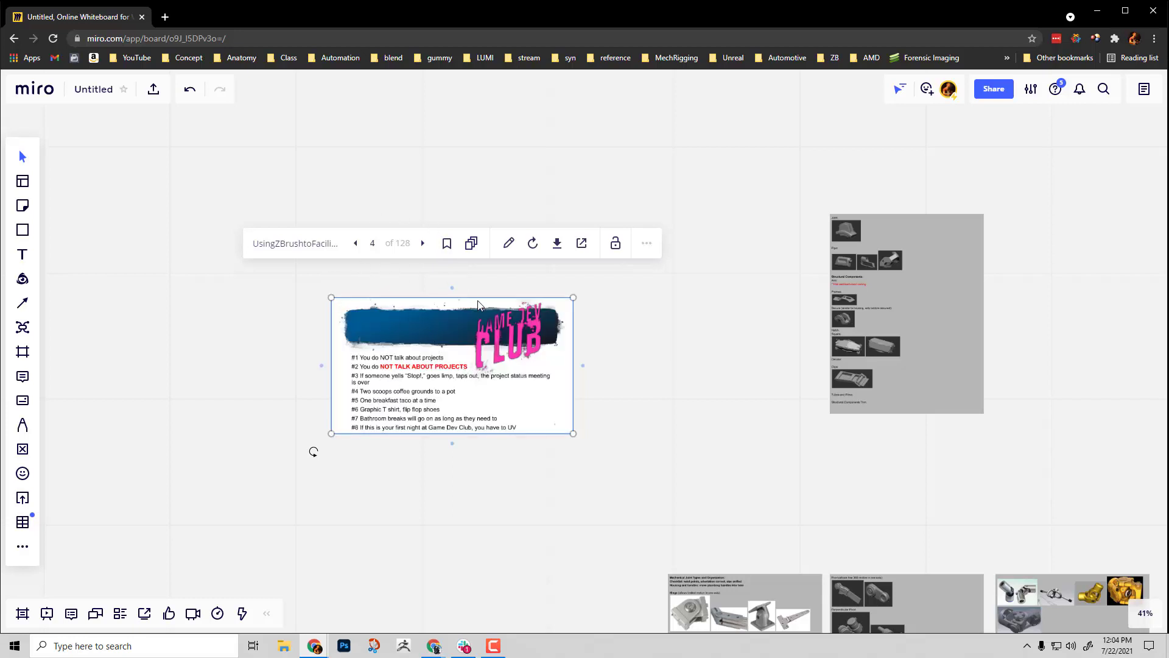
left_click(471, 243)
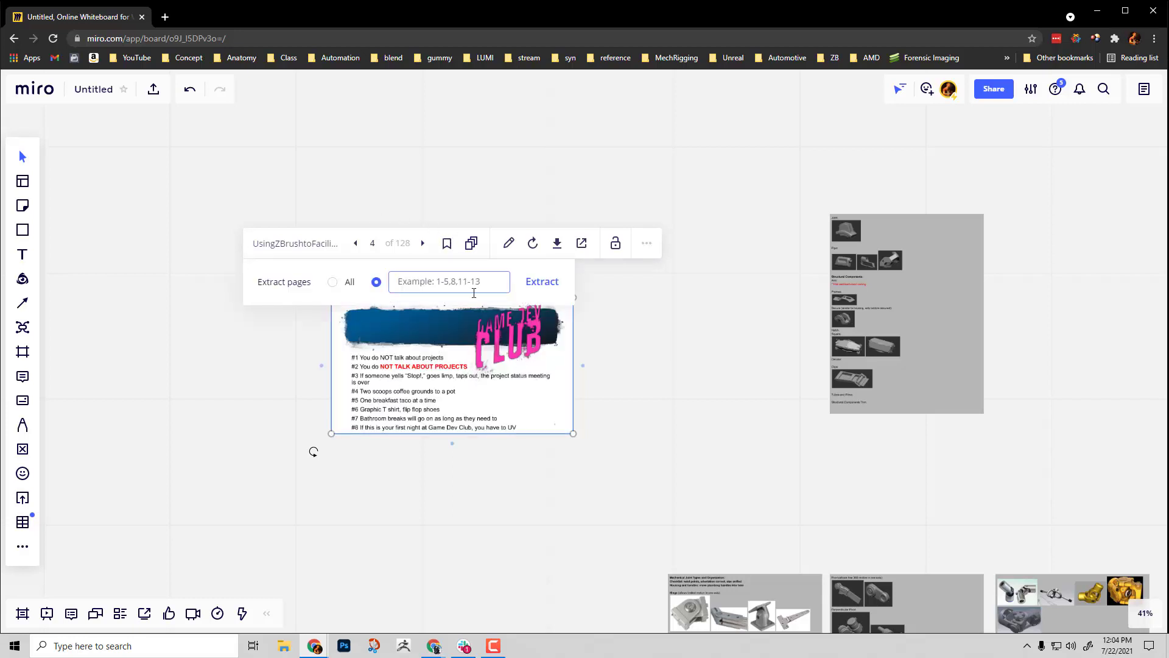
type("1-3")
key("Return")
- Move the extracted slides down-left and place the Game Dev Club card above them
scroll(474, 293, "down", 5)
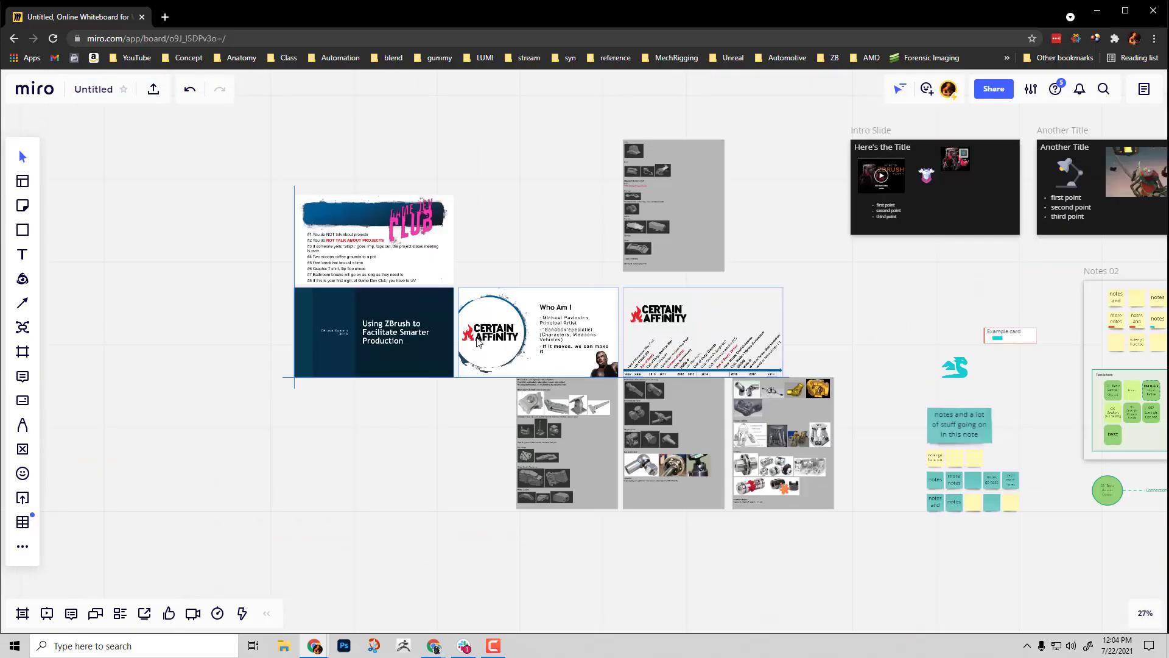
left_click_drag(541, 341, 245, 431)
left_click_drag(315, 242, 655, 224)
left_click_drag(710, 184, 546, 181)
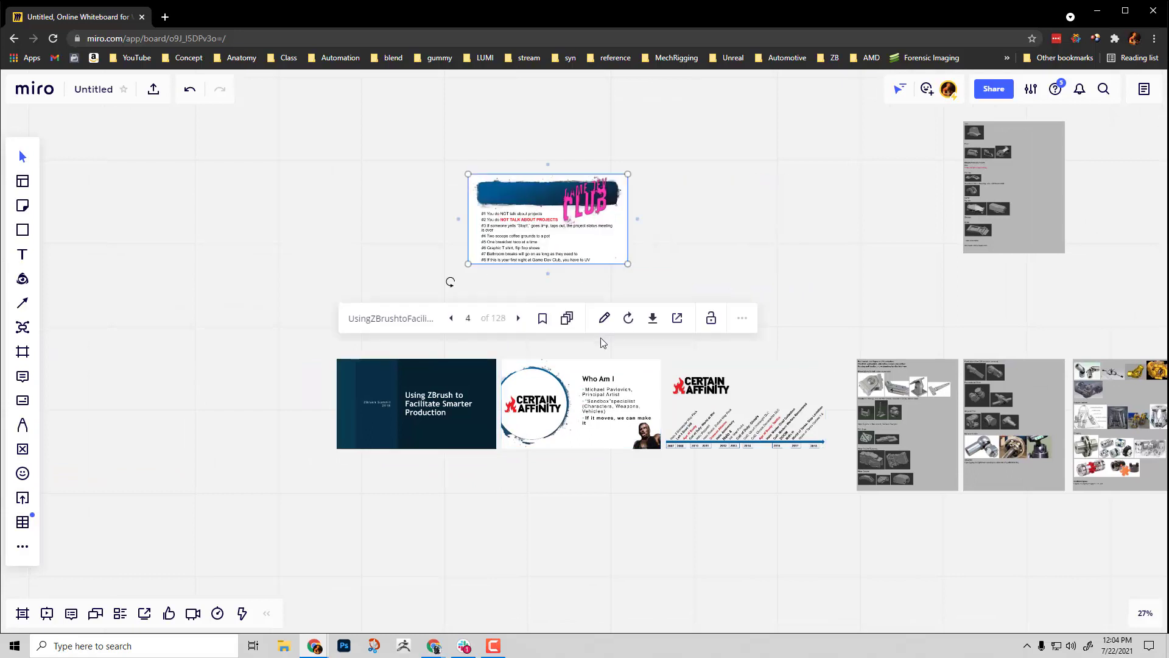
- Open the ZBrush PDF in a new tab, scroll through it, then close it
left_click(677, 318)
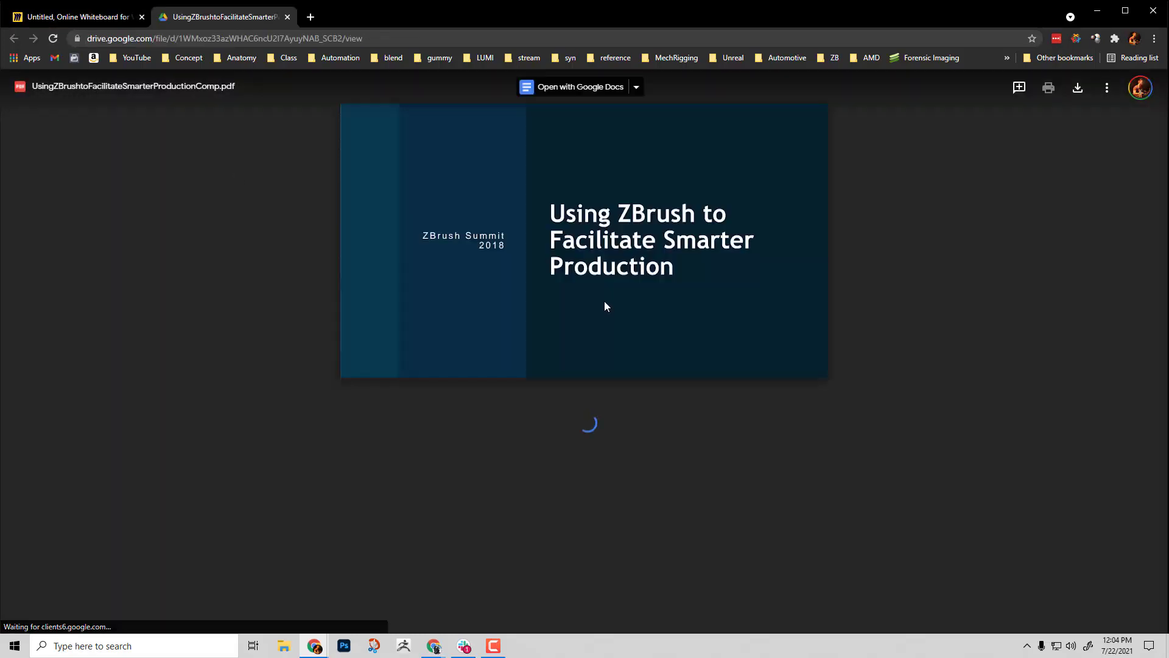
scroll(609, 287, "down", 5)
scroll(611, 285, "down", 20)
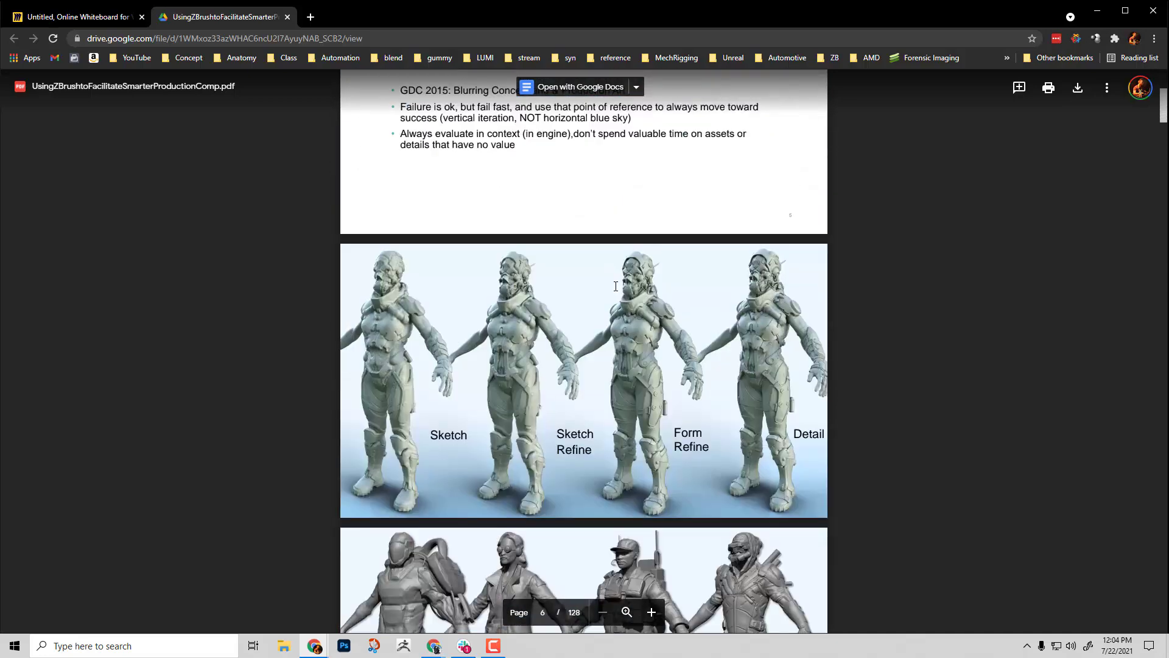
left_click(288, 17)
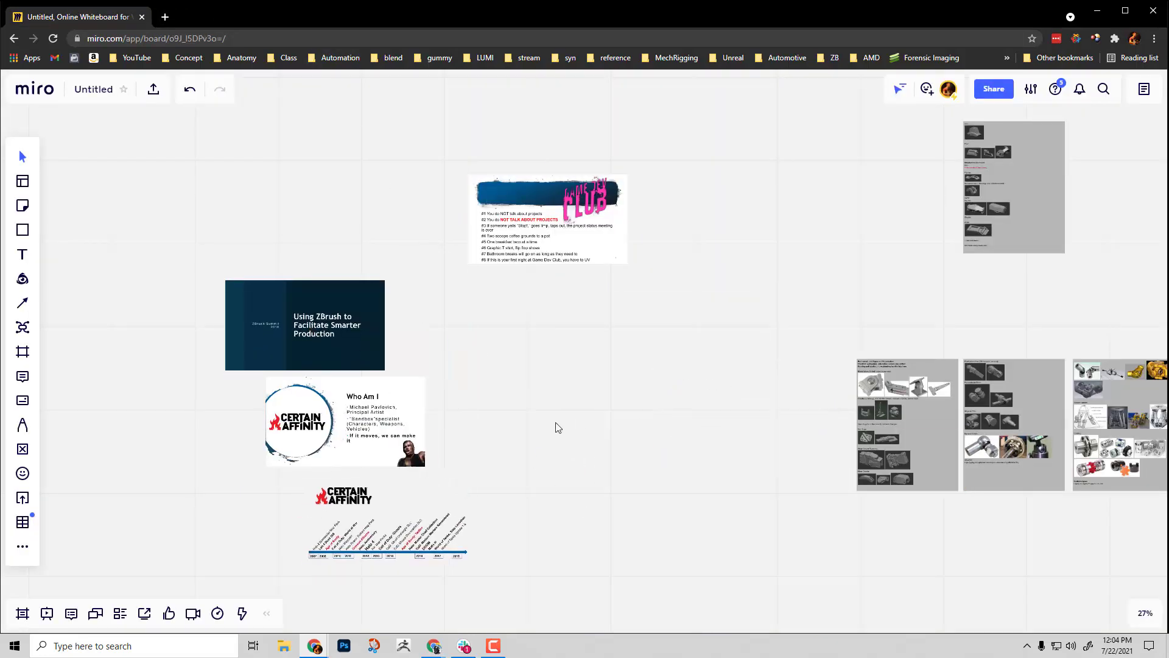
- Move the 'Text is here' frame out of Notes 02 and zoom in on it
scroll(678, 360, "down", 5)
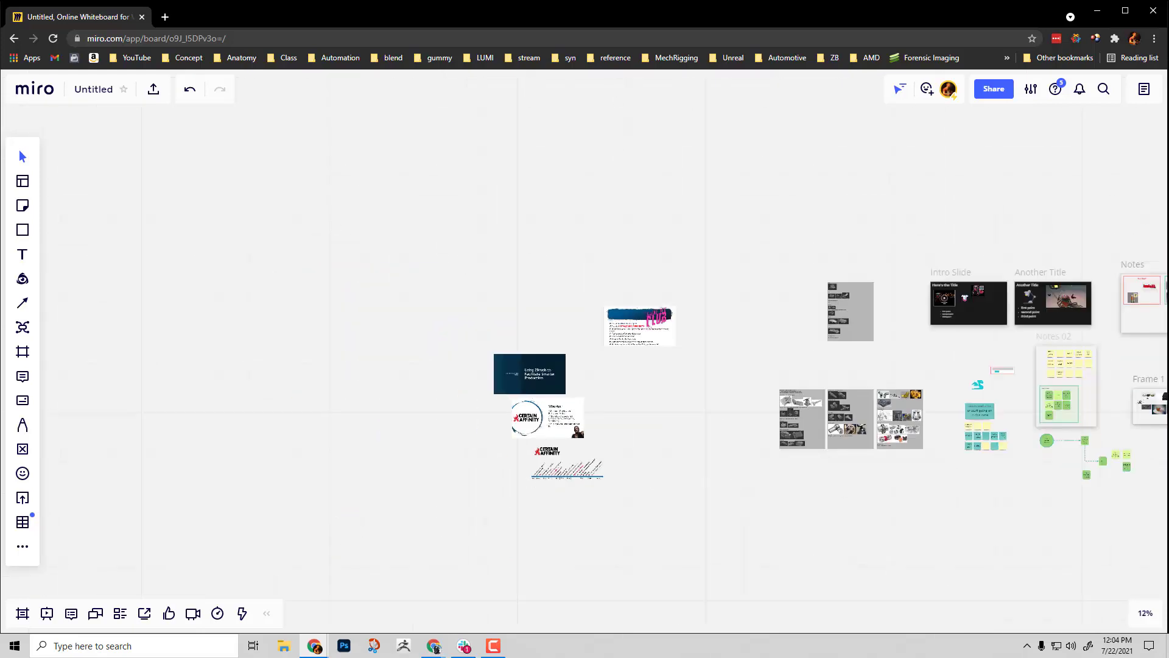
scroll(557, 237, "up", 4)
left_click_drag(1090, 318, 639, 137)
scroll(569, 270, "up", 4)
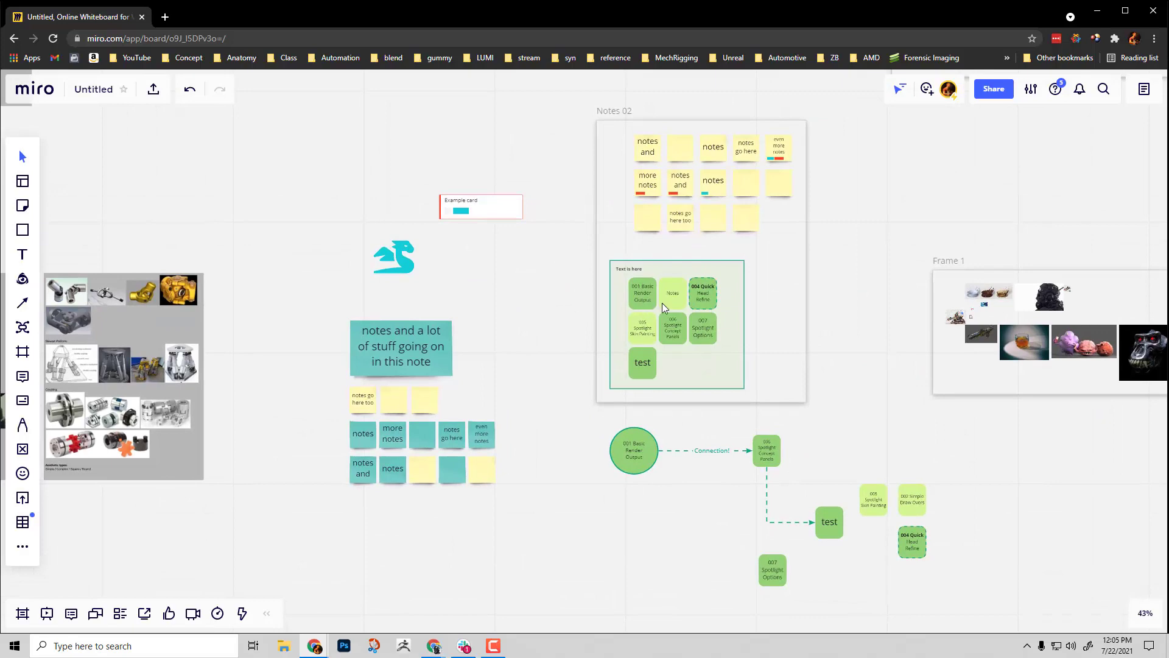
left_click(671, 276)
left_click_drag(678, 272, 264, 160)
key("shift+2")
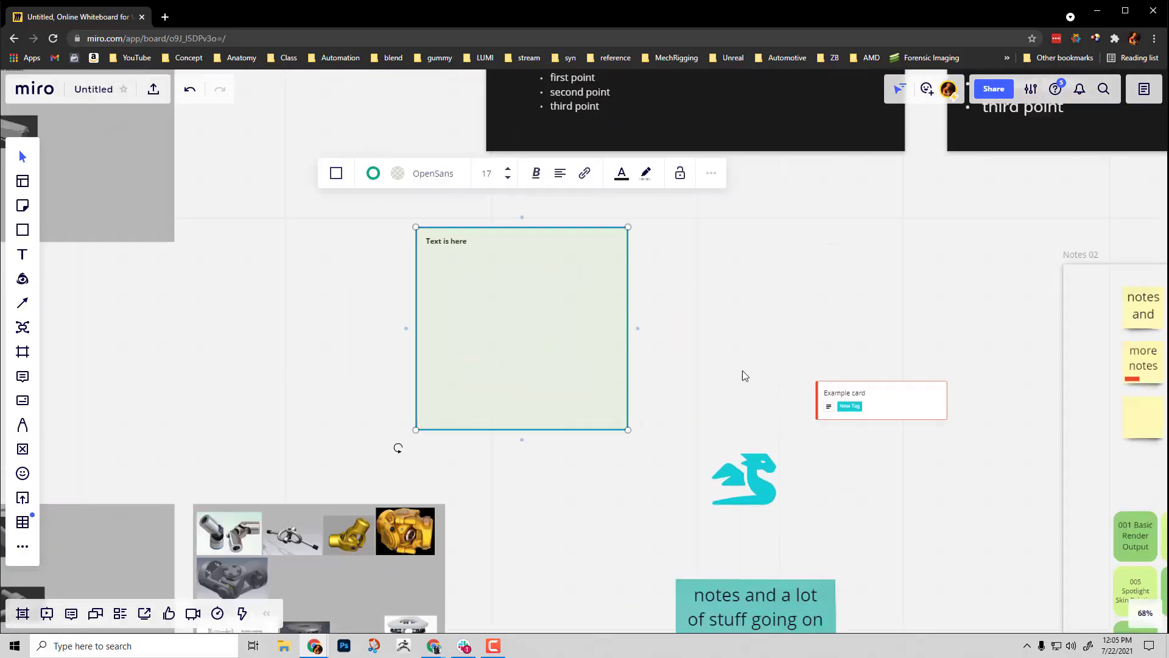
- Enlarge the 'Text is here' title font size by three steps
double_click(454, 241)
key("ctrl+a")
left_click(715, 257)
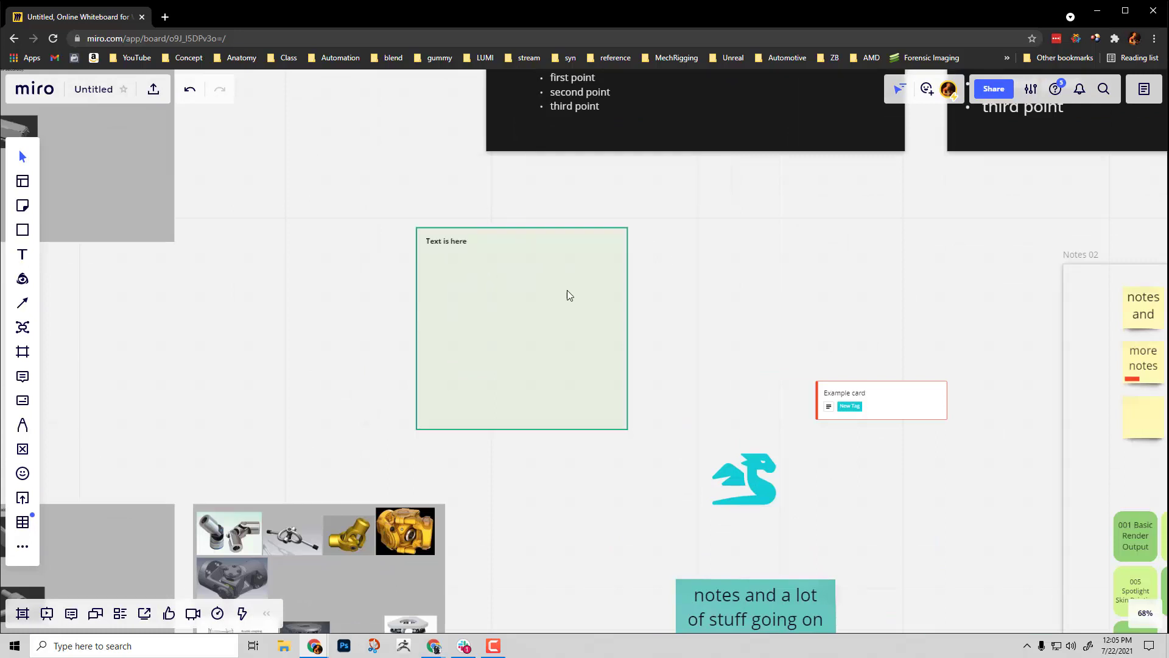
left_click_drag(555, 287, 583, 286)
triple_click(488, 243)
left_click(537, 170)
left_click(537, 169)
left_click(537, 169)
left_click(631, 327)
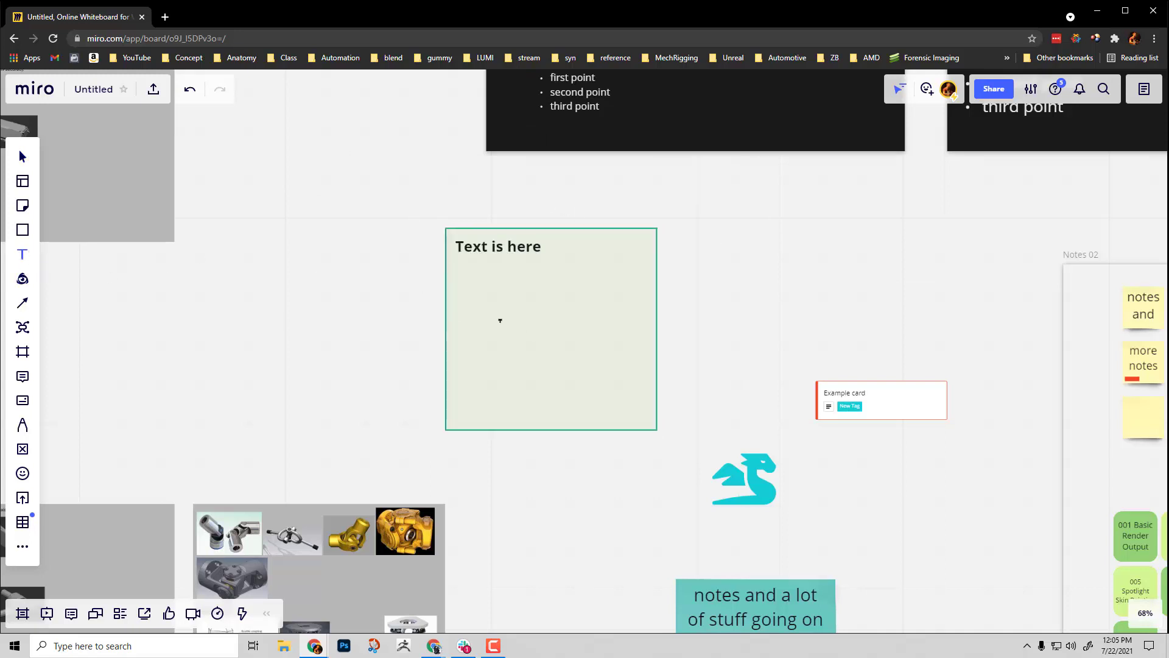
- Paste the failure-is-ok sentence into a new text box at size 24, narrowed to wrap
left_click(489, 315)
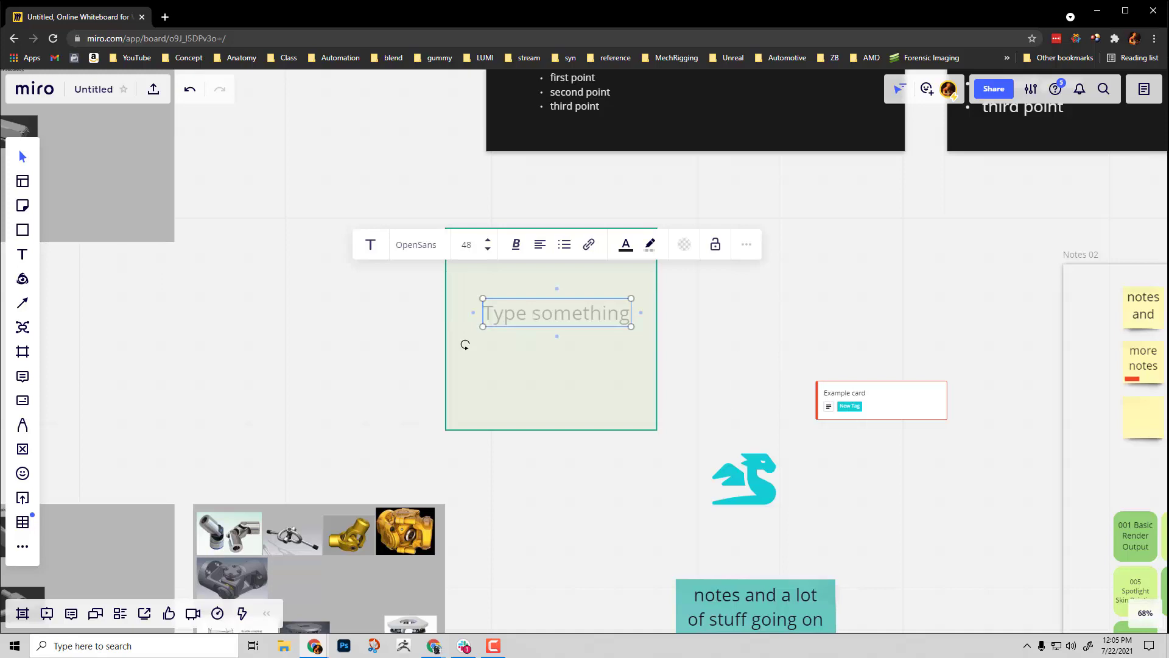
type("Failure is ok, but fail fast, and use that point of reference to always move to success (vertical iteration, NOT horizontal blue sky)")
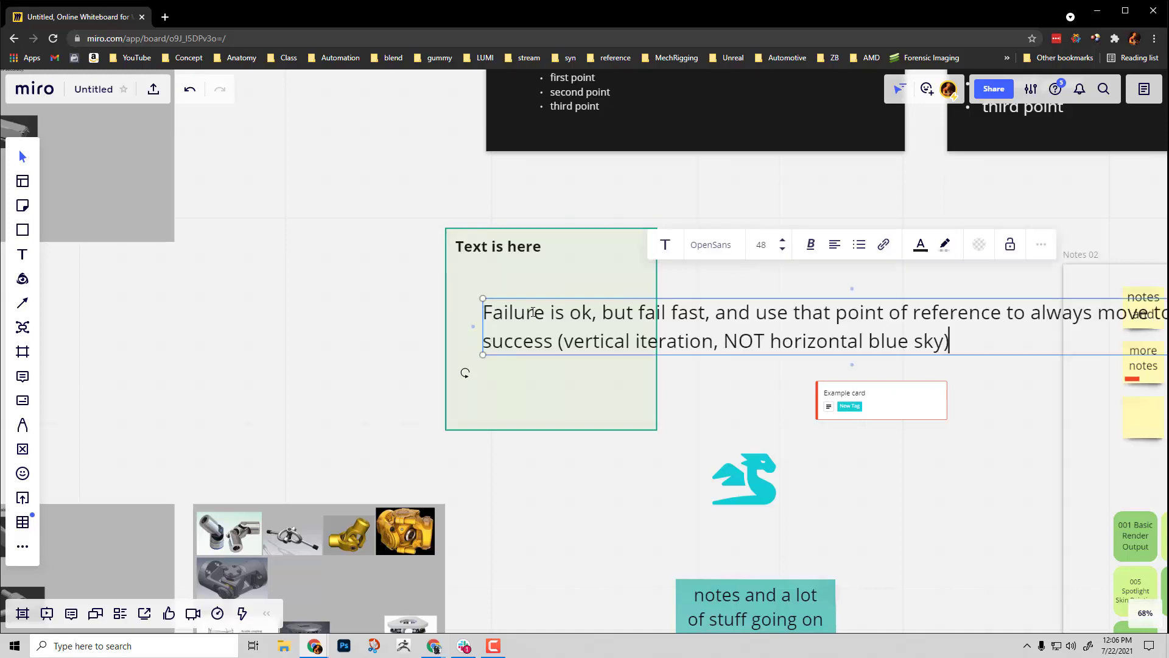
scroll(845, 316, "down", 5)
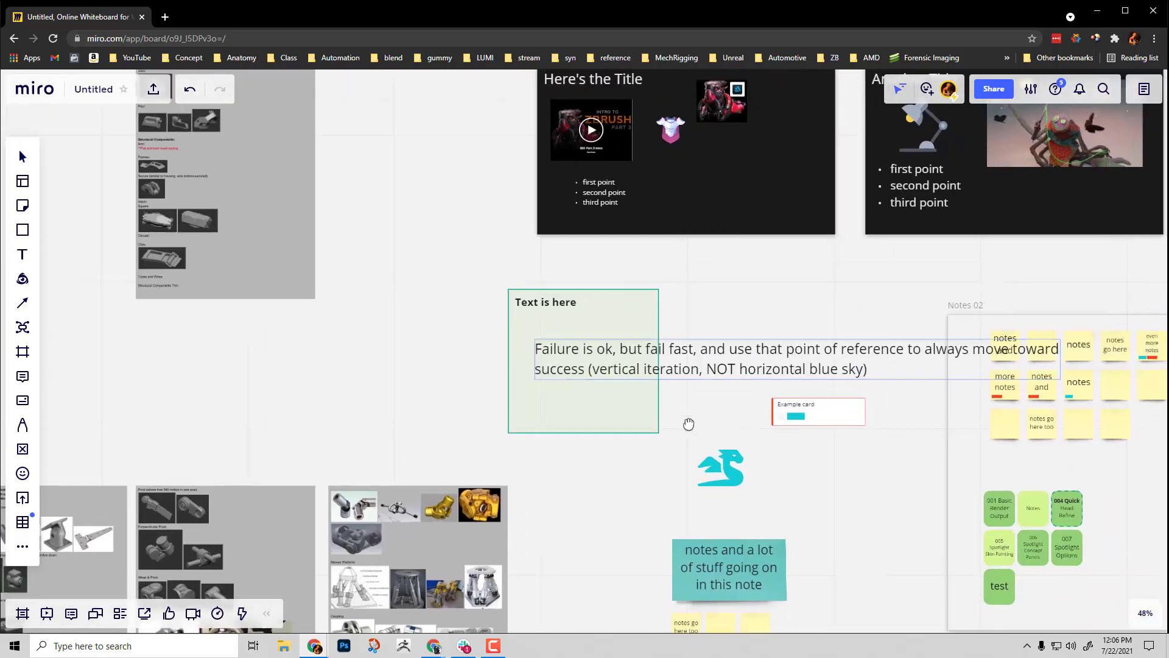
left_click(727, 291)
left_click(728, 291)
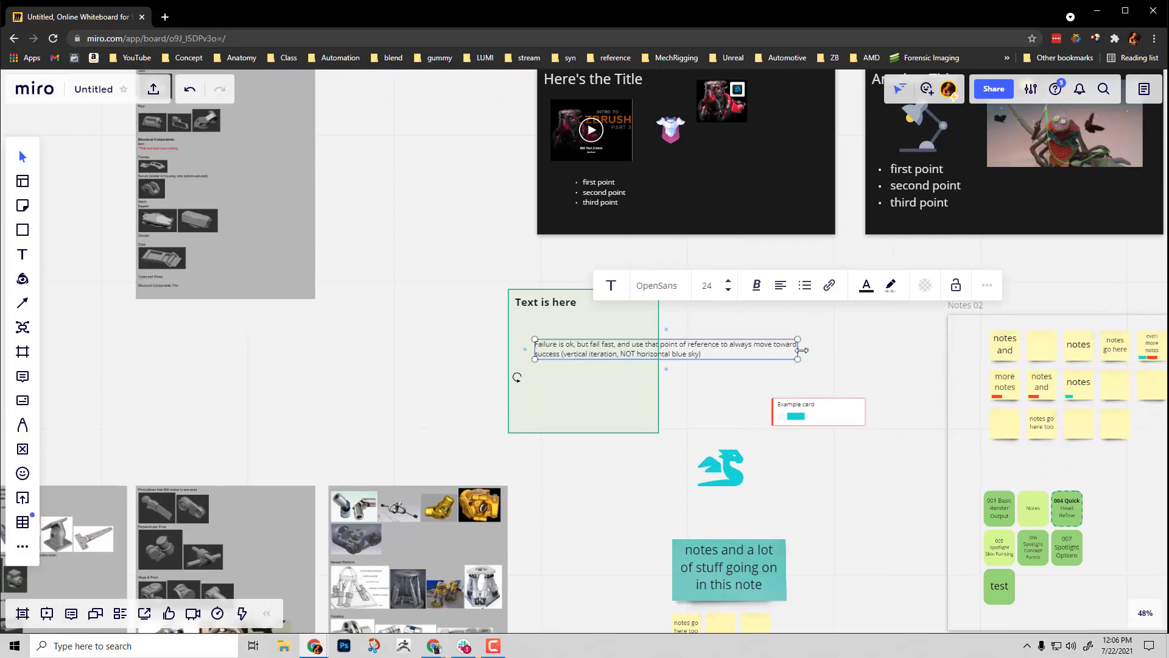
left_click_drag(799, 350, 638, 361)
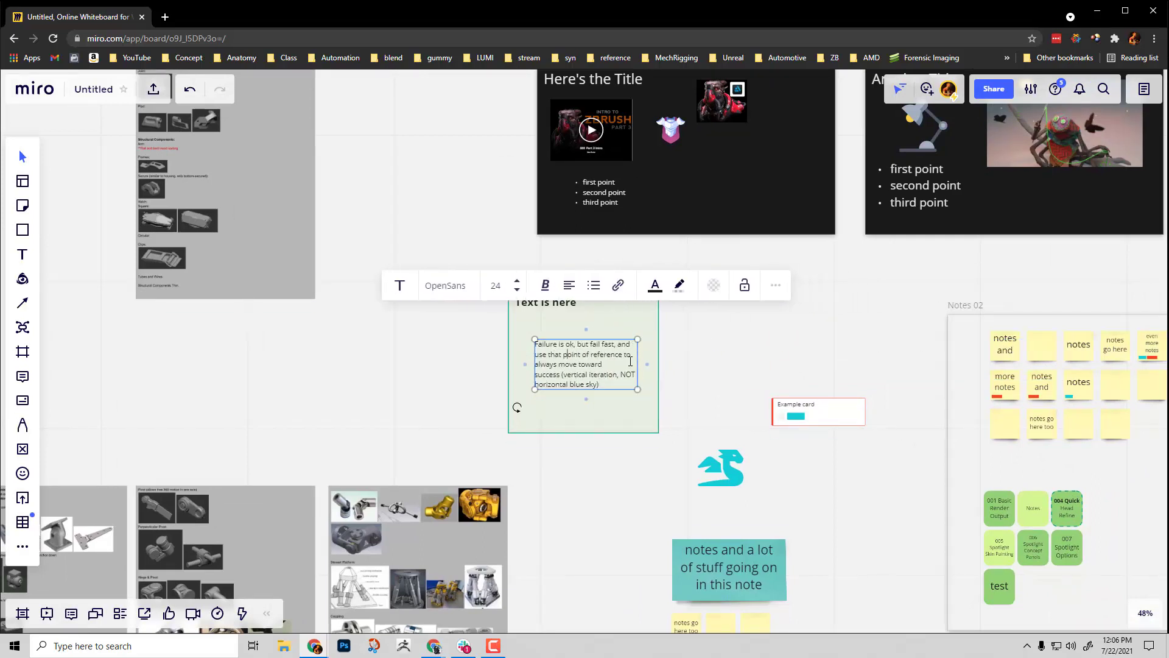
- Turn the text into bullet points and add a 'Continue typing' bullet
triple_click(563, 355)
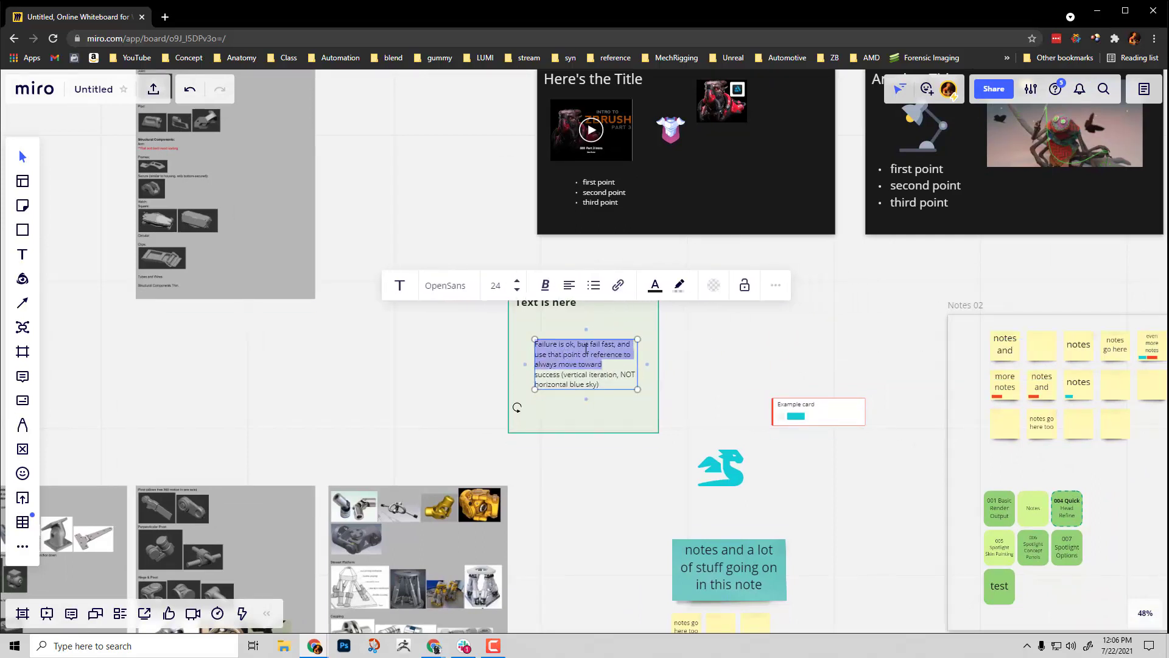
left_click(594, 285)
left_click(594, 328)
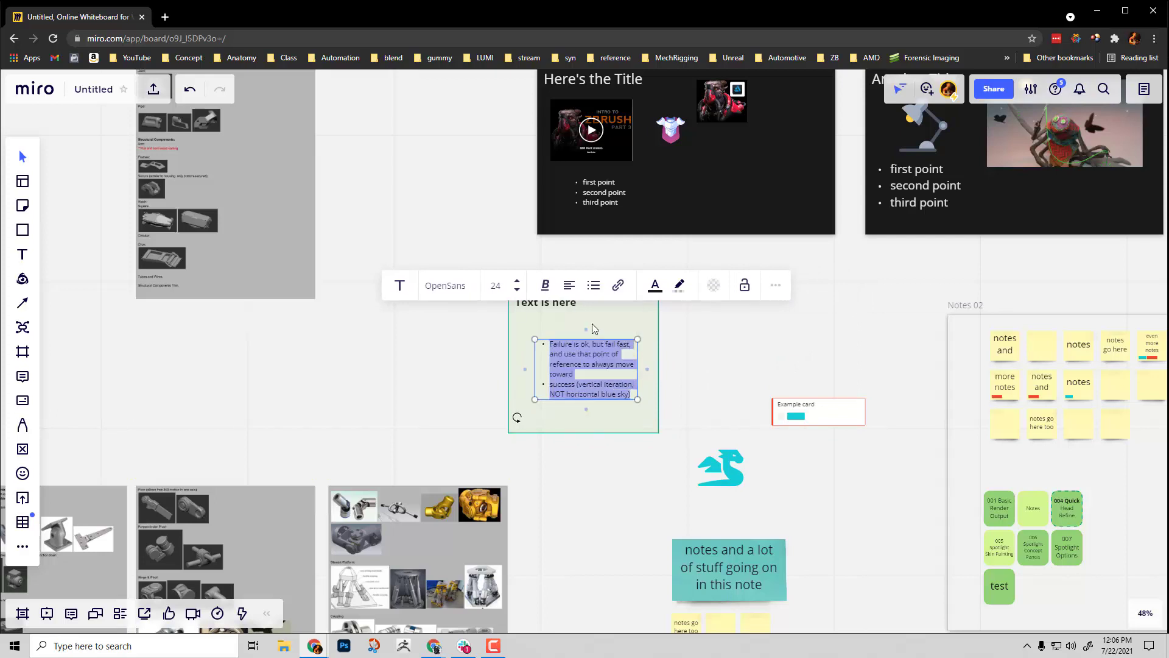
left_click(551, 385)
key("BackSpace")
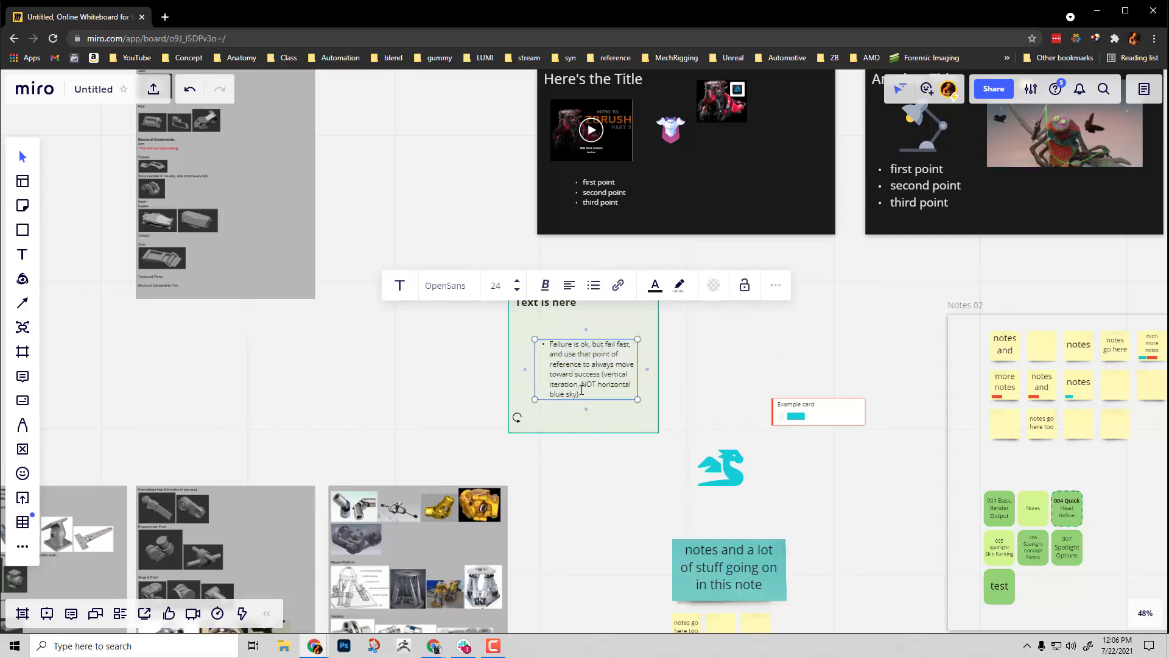
key("Return")
type("Continue typing")
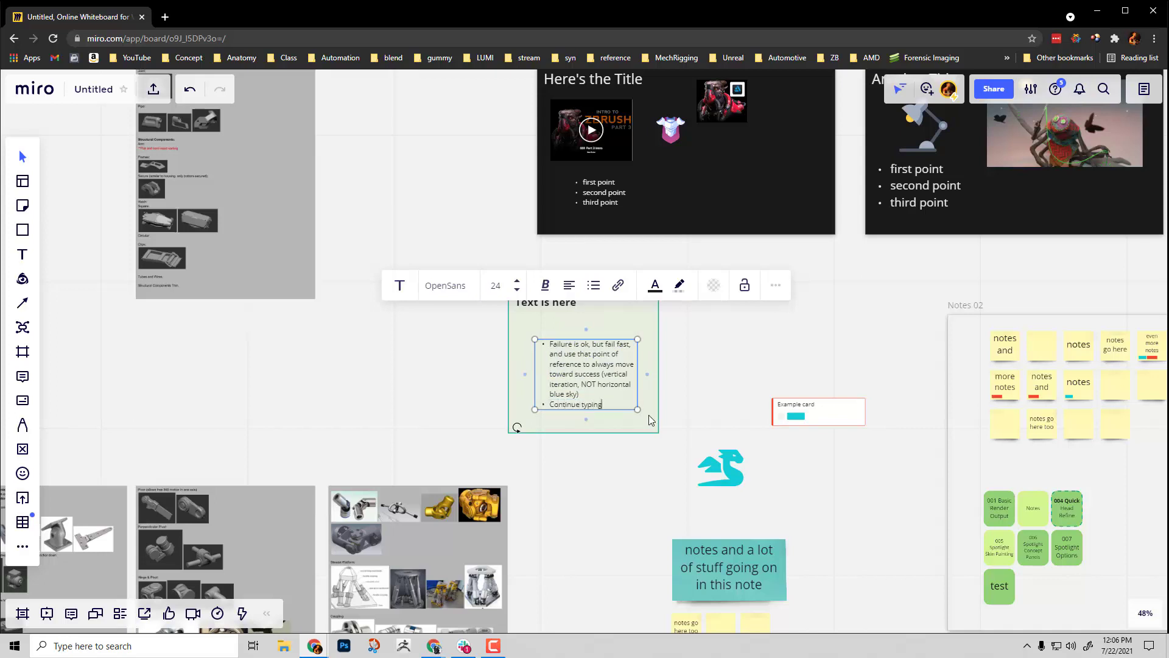
- Toggle italic and bold on the first bullet, then move the text under the title
left_click(545, 290)
triple_click(604, 386)
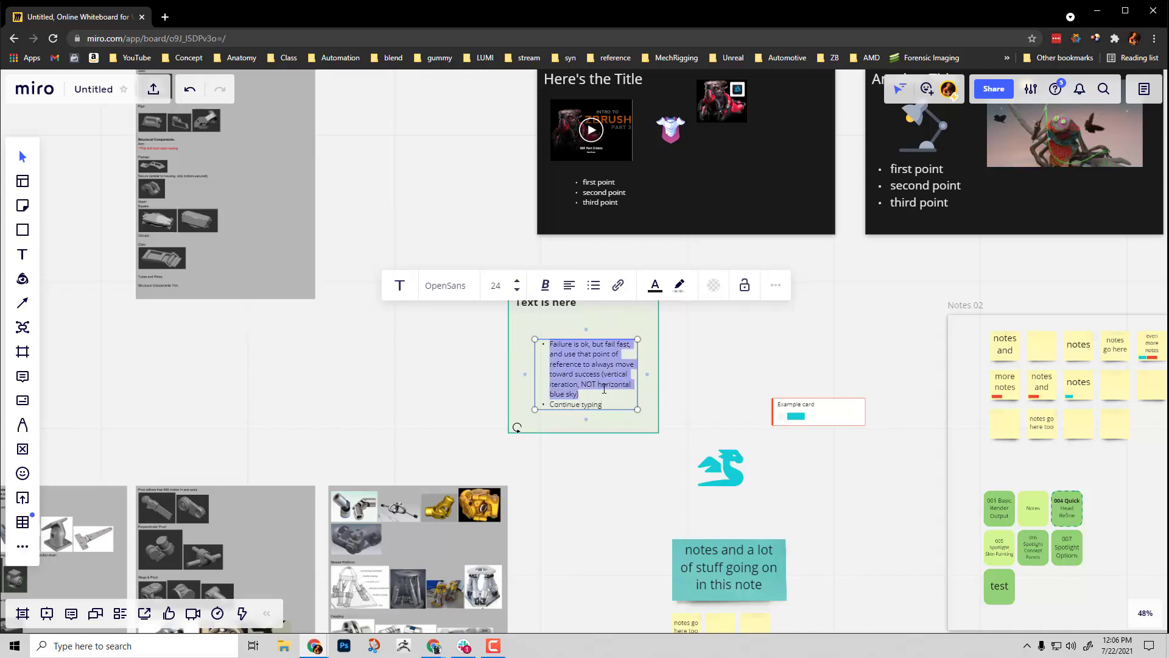
key("ctrl+i")
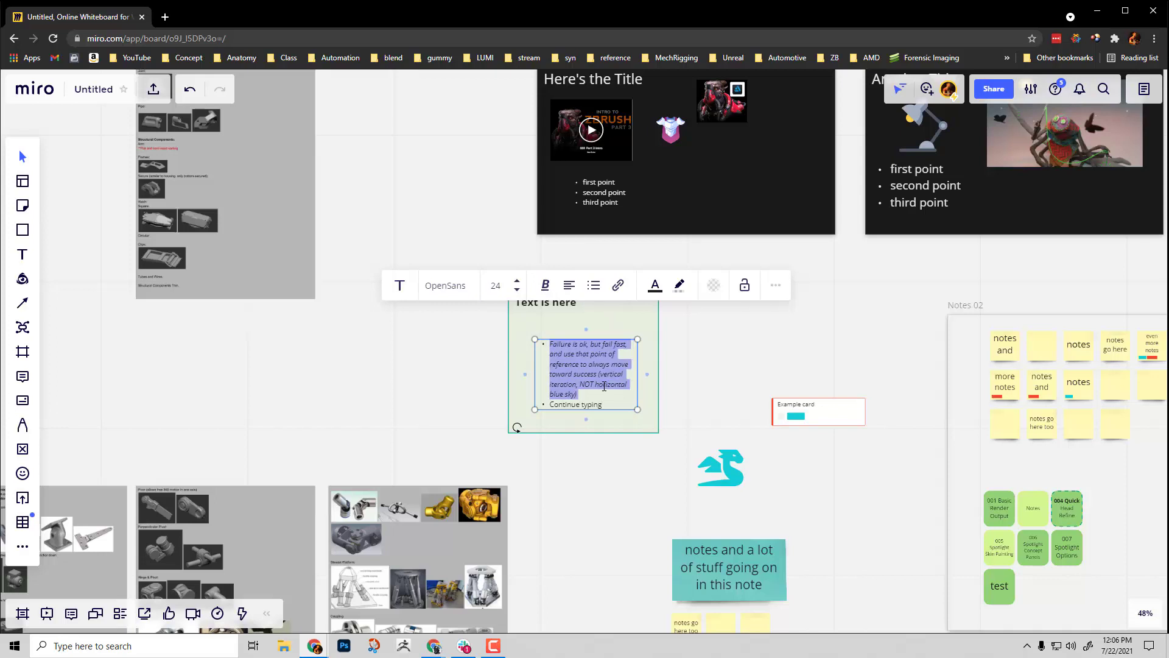
key("ctrl+b")
key("ctrl+b")
key("ctrl+i")
left_click_drag(610, 372, 571, 372)
- Place the 'Text is here' card on the Intro Slide's right side, shrunk to fit
left_click(711, 331)
scroll(702, 326, "down", 2)
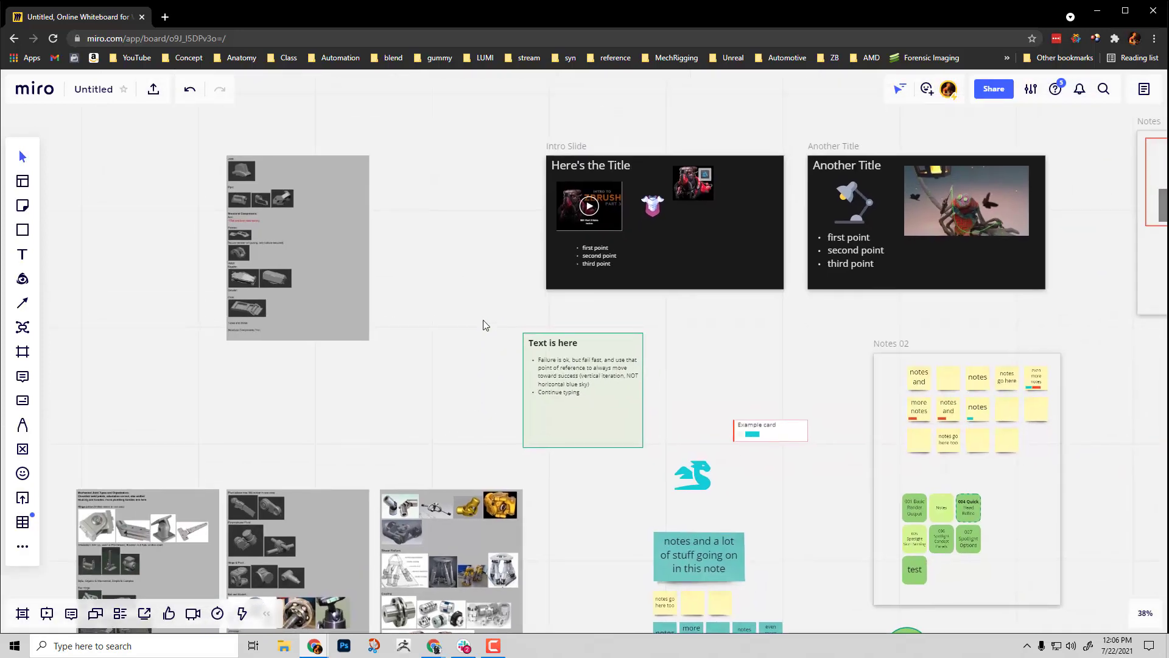
left_click_drag(480, 319, 653, 465)
left_click_drag(590, 402, 739, 281)
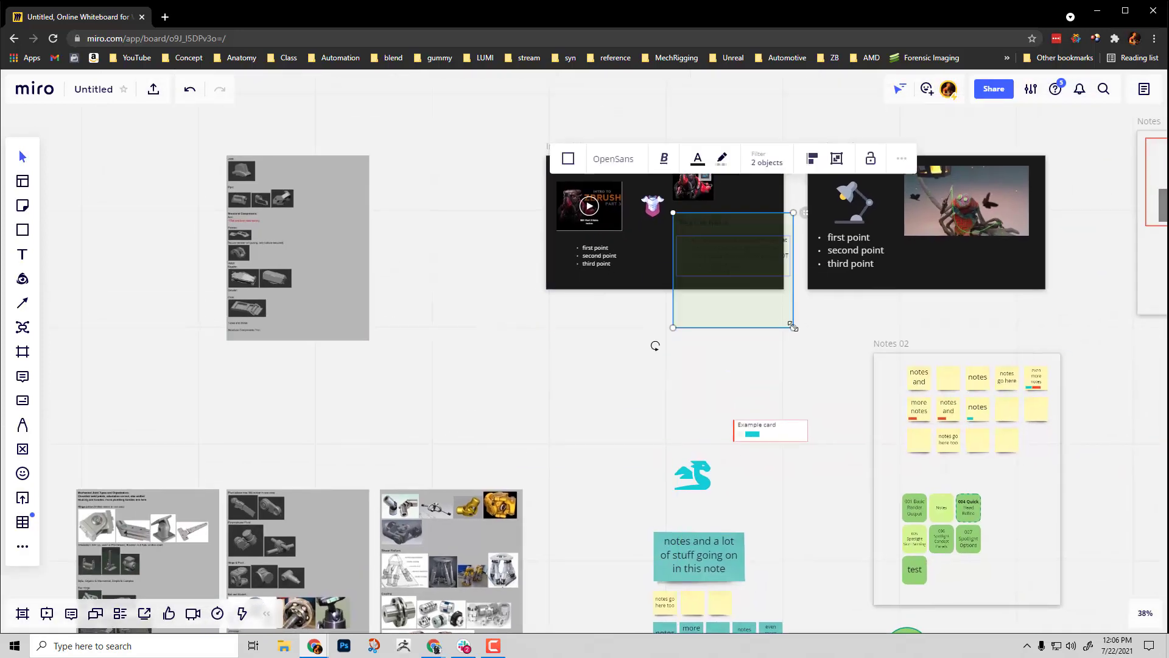
left_click_drag(793, 327, 750, 270)
scroll(743, 315, "up", 4)
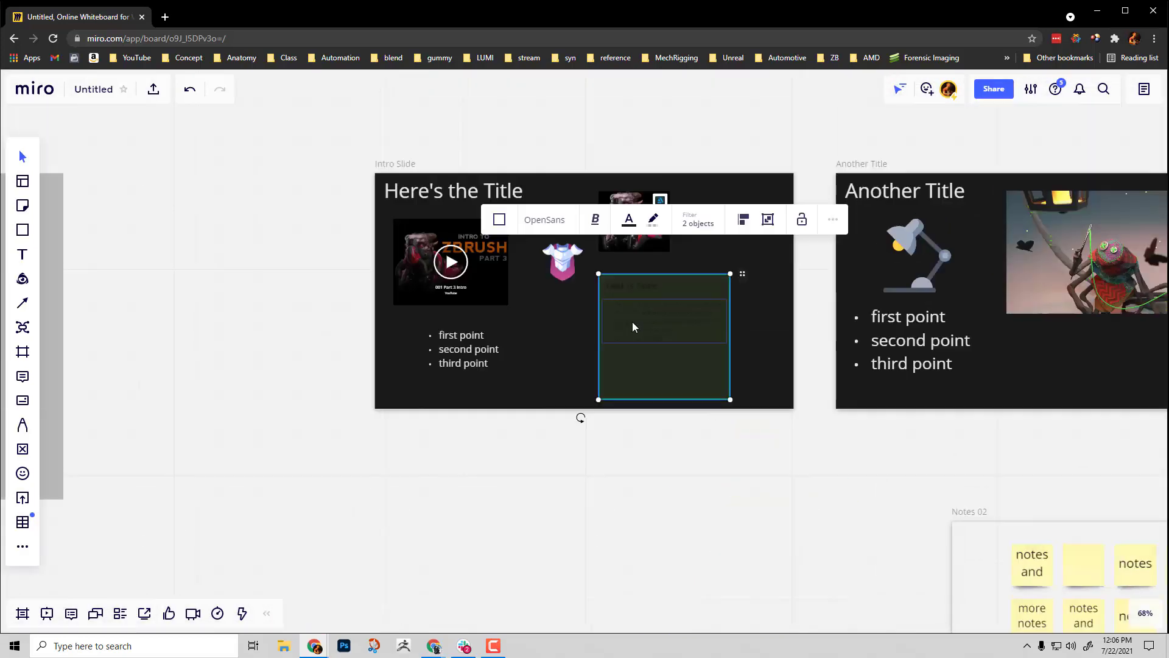
- Make the bullet text and the 'Text is here' title light grey
left_click(699, 223)
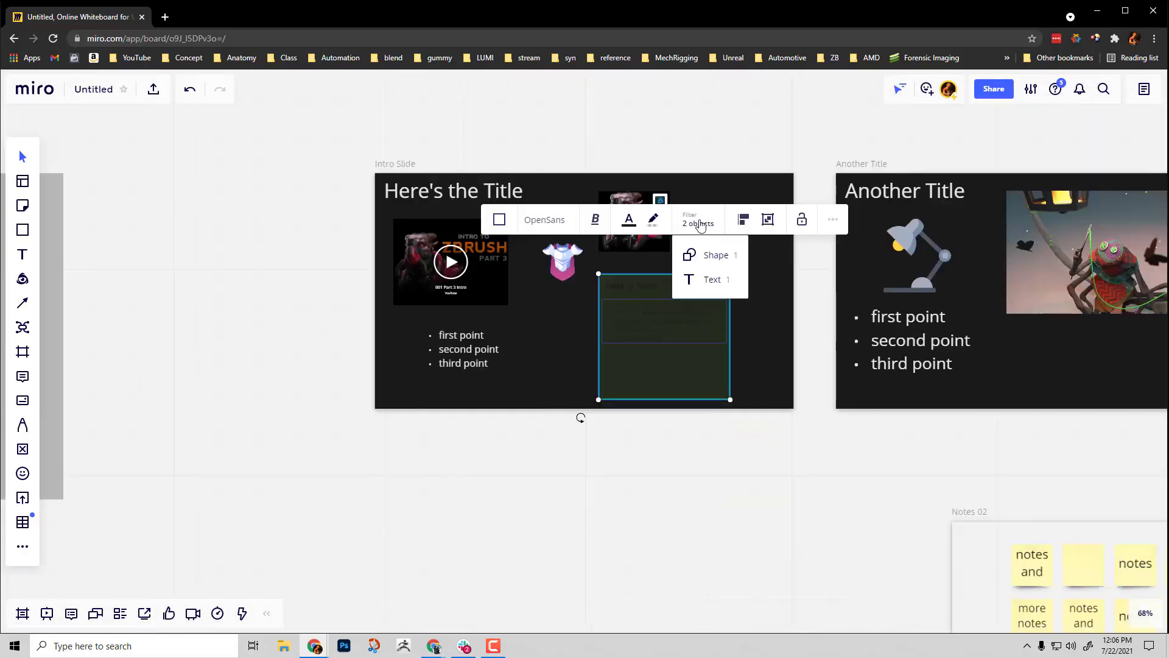
left_click(710, 280)
left_click(733, 247)
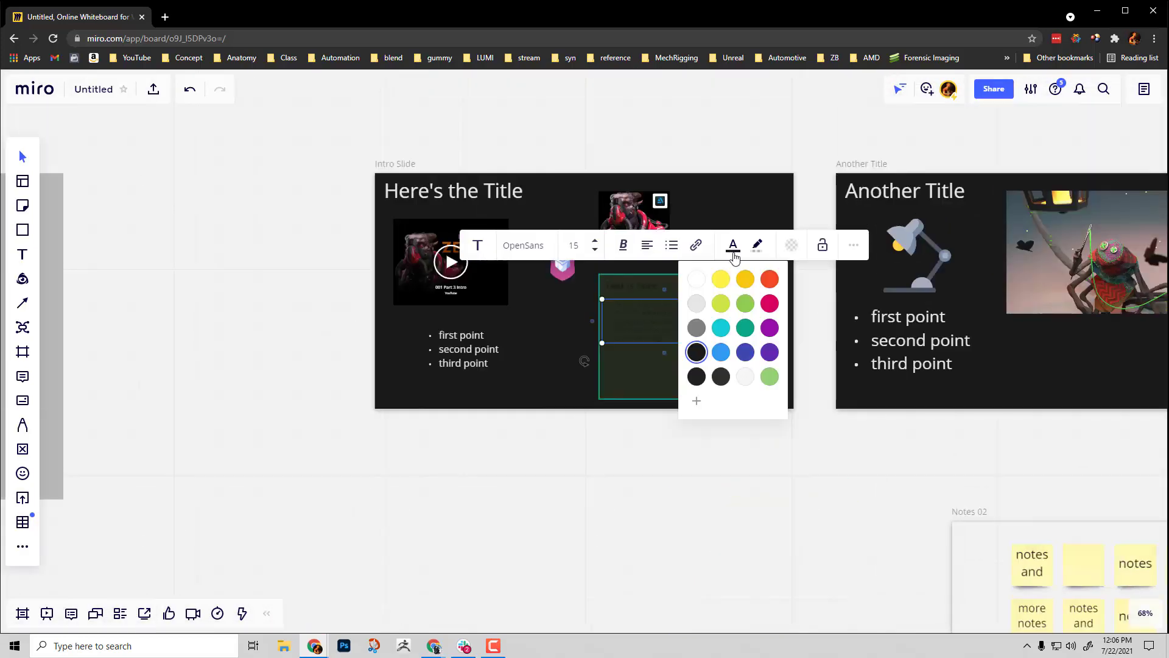
left_click(697, 308)
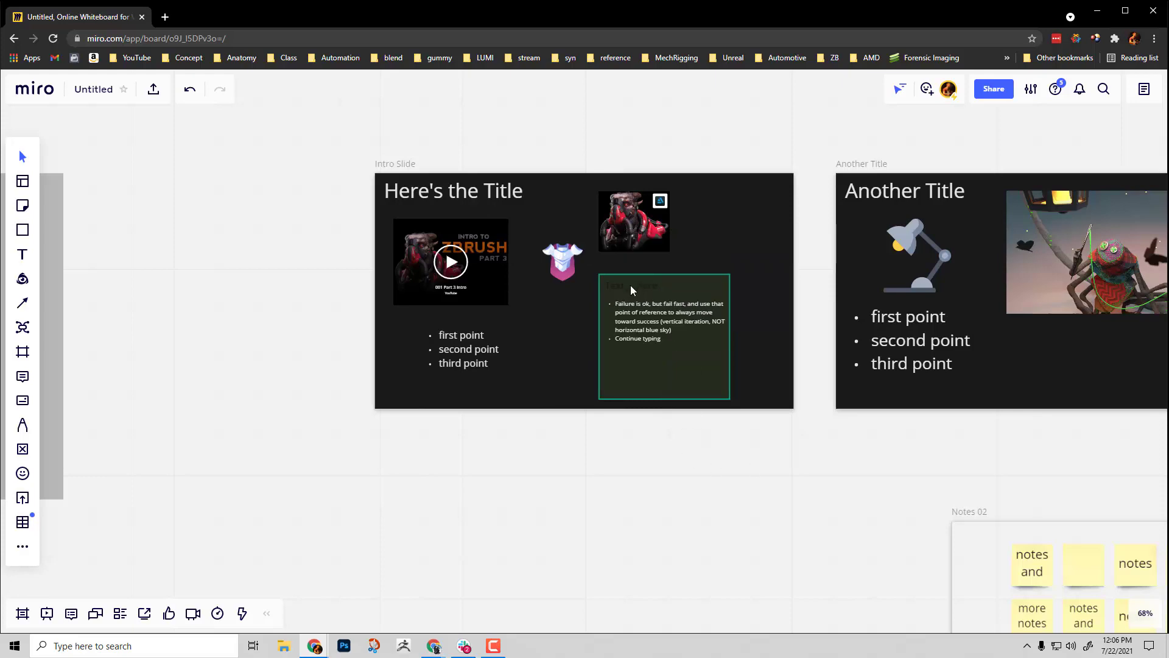
left_click(630, 285)
left_click(764, 220)
left_click(725, 309)
left_click(866, 476)
scroll(865, 478, "down", 10)
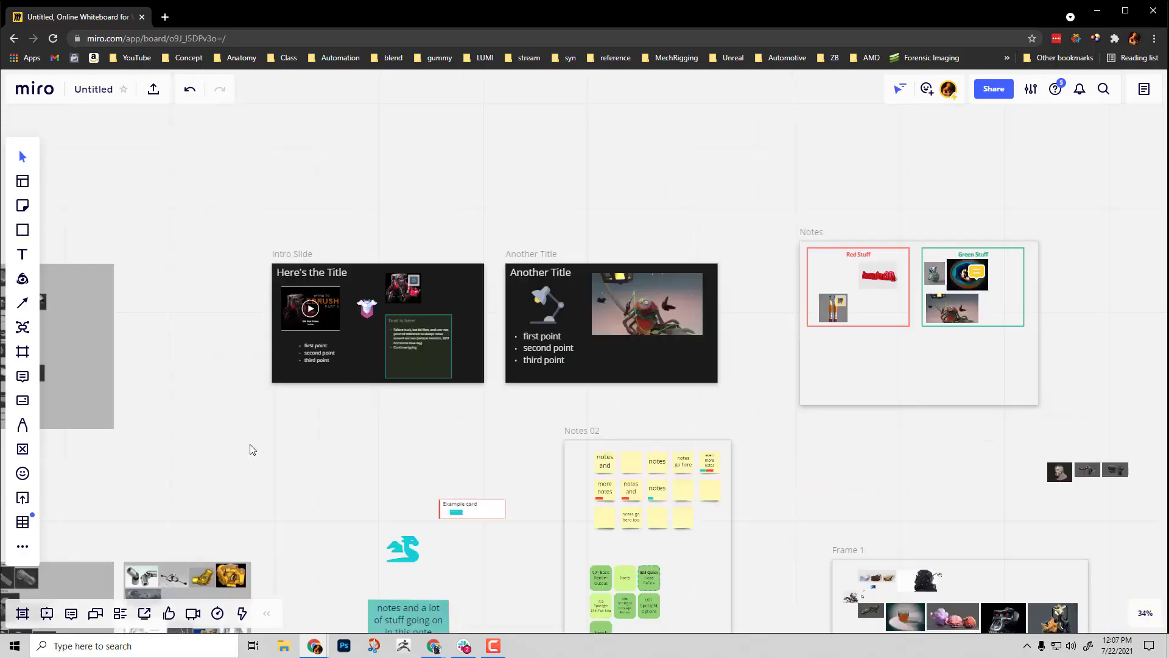
- Create a 'start here' mind map with branches more stuff, even more stuff, more!!!, always more!
scroll(573, 400, "up", 8)
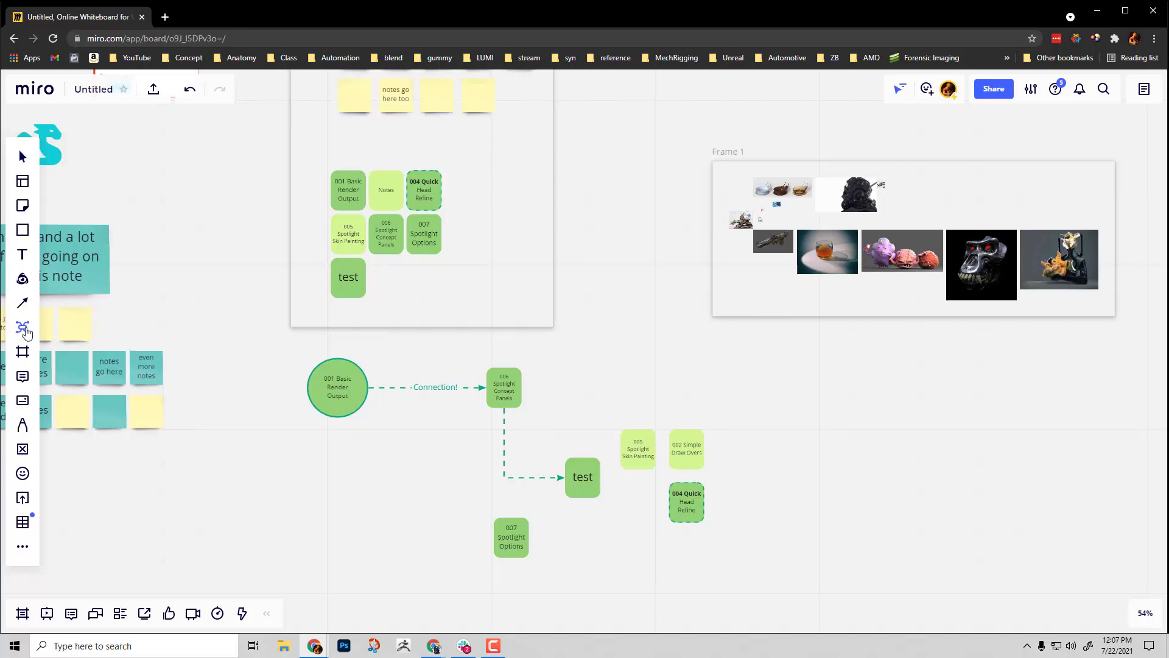
left_click(24, 329)
left_click(888, 439)
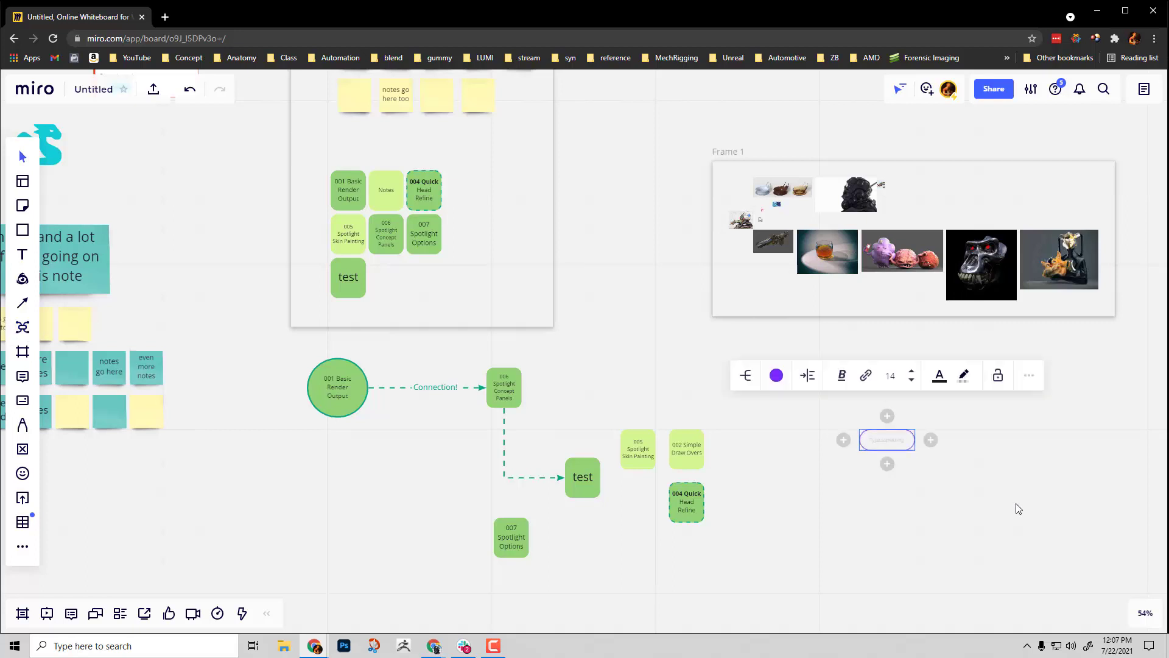
type("start here")
key("Tab")
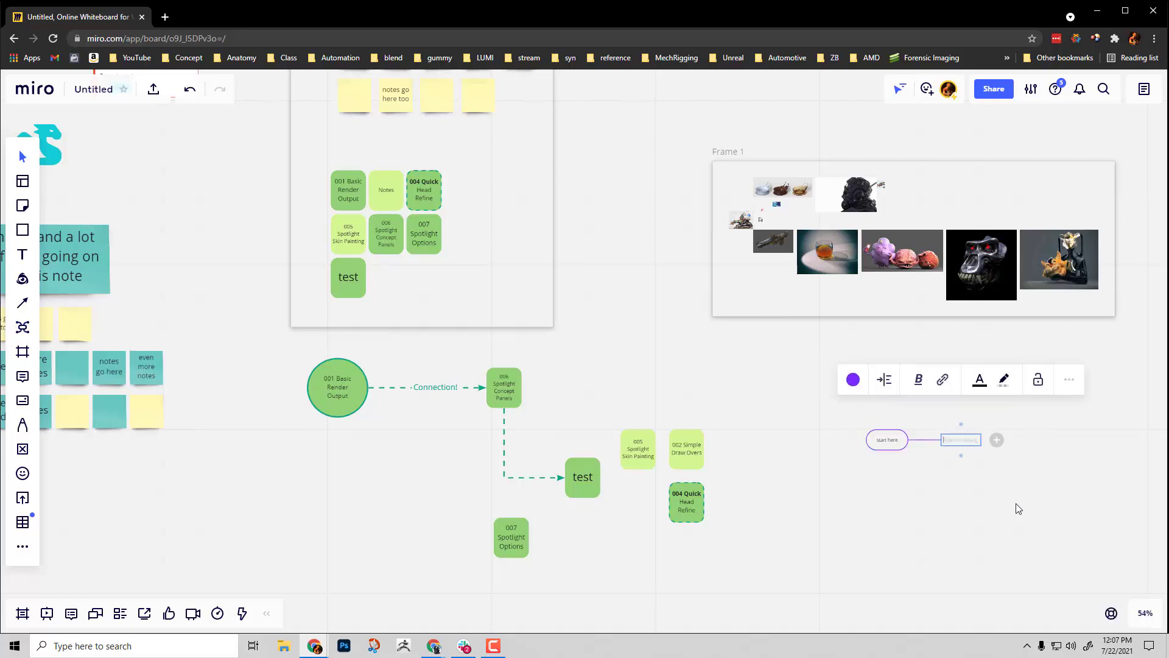
type("more stuff")
key("Return")
type("even more stuff")
key("Return")
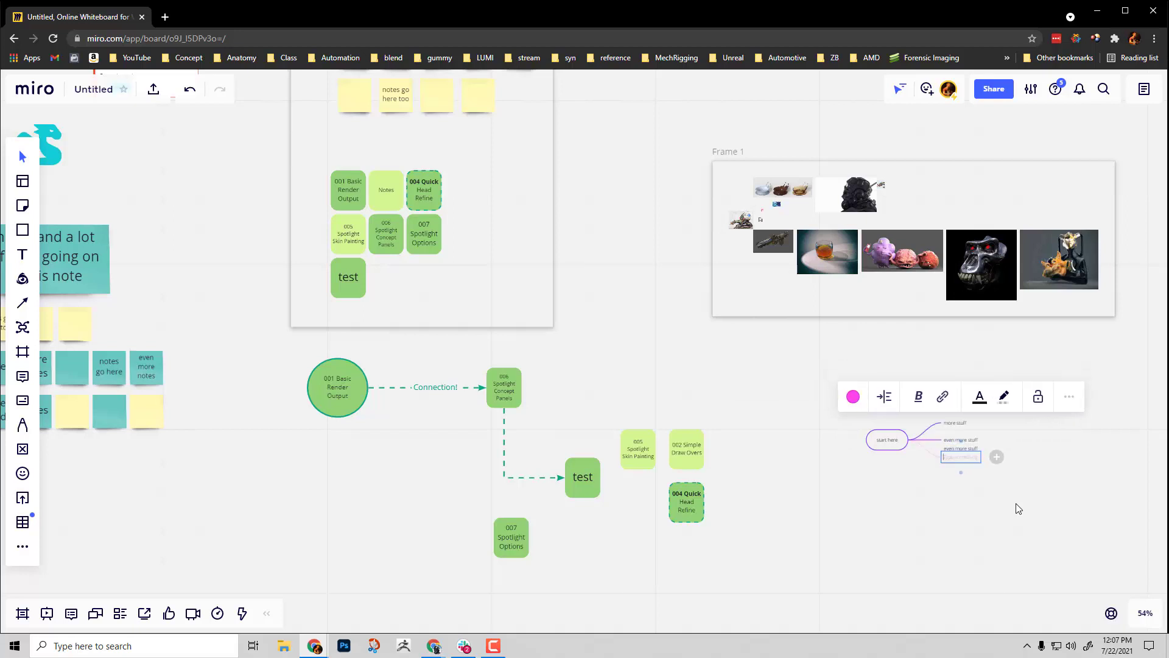
type("more!!!")
key("Return")
type("always more!")
- Move the 'start here' mind map up and to the left
scroll(1019, 509, "up", 1)
scroll(1019, 508, "up", 5)
left_click_drag(904, 395, 821, 453)
left_click_drag(654, 429, 592, 400)
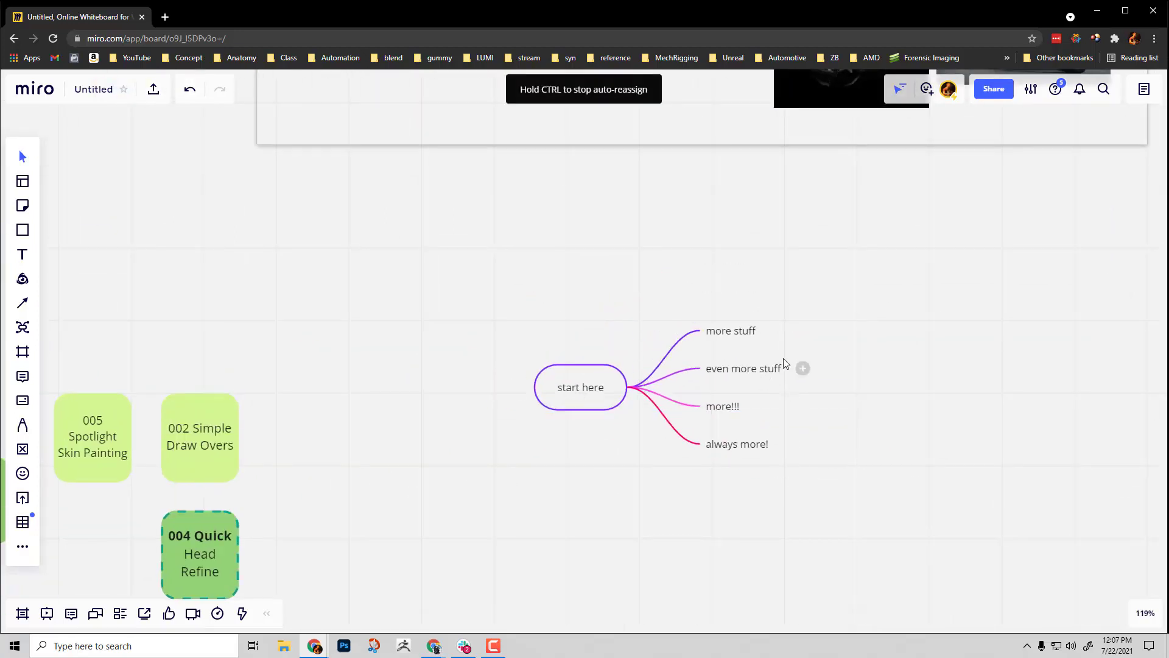
- Add 'and more!' and 'yay' sub-branches under even more stuff
left_click(801, 368)
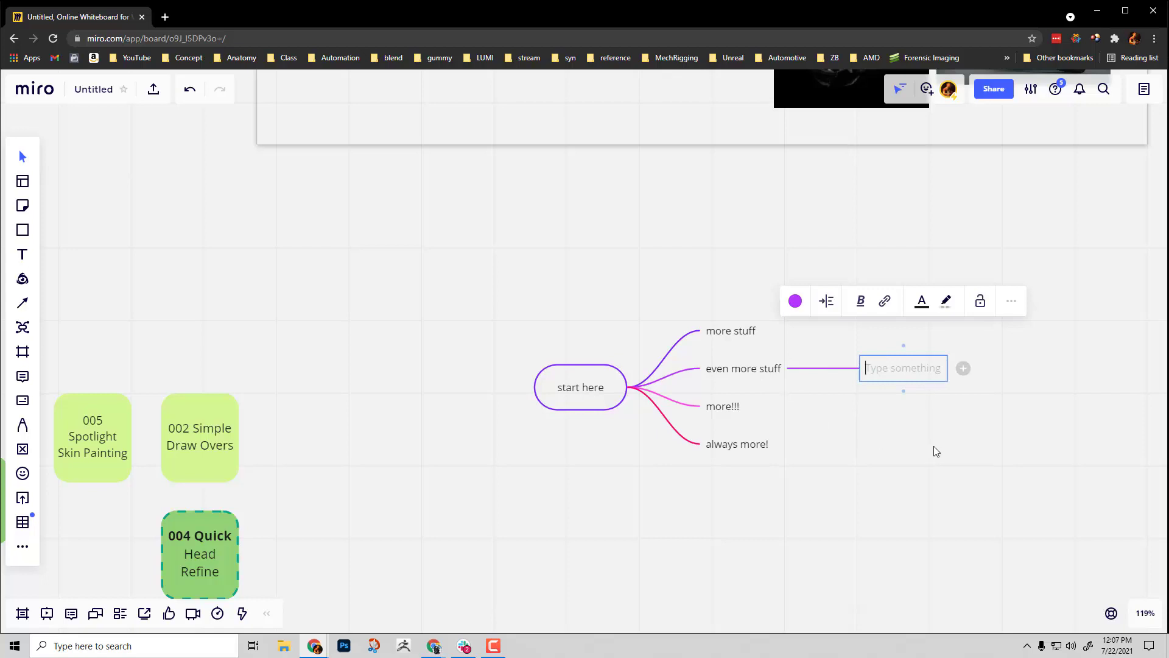
type("and more!")
key("Return")
type("yay!")
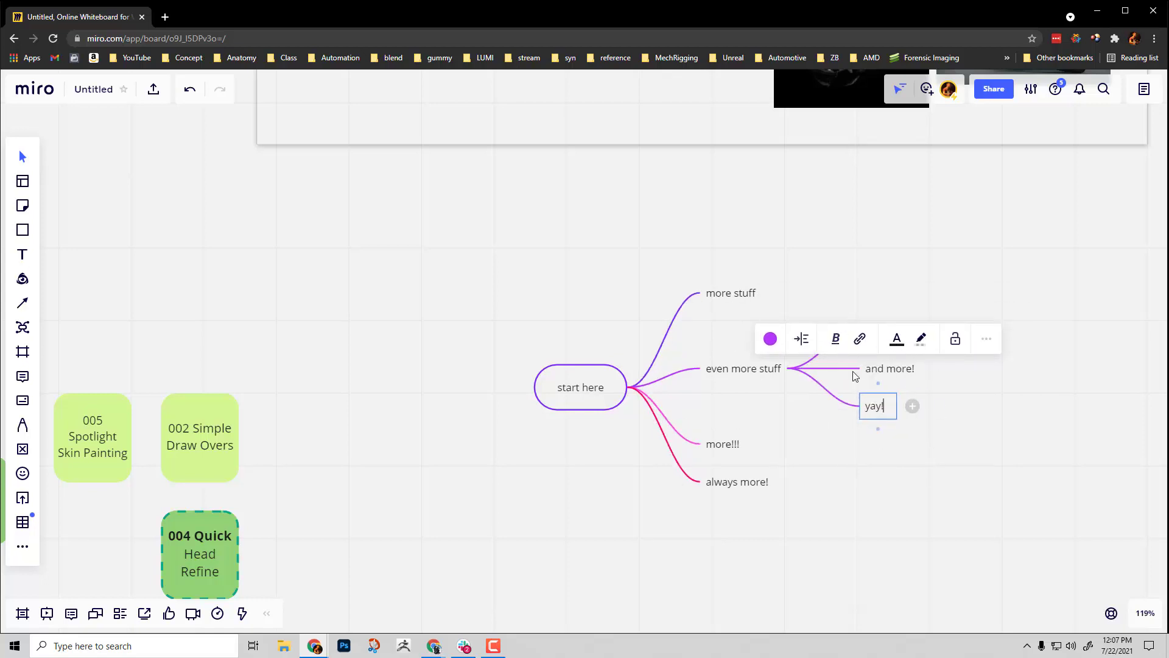
left_click(584, 468)
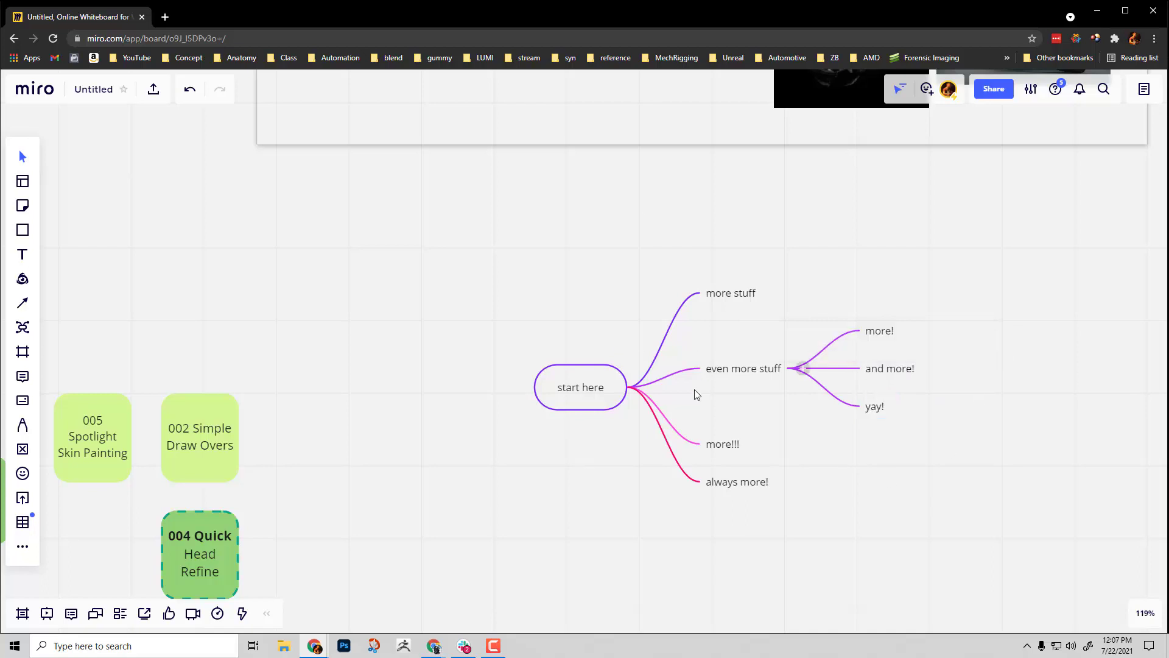
- Shift the mind map lower and drag the even more stuff branch further right
scroll(694, 390, "down", 3)
mouse_move(639, 393)
left_mouse_down()
mouse_move(607, 413)
mouse_move(639, 414)
left_mouse_up()
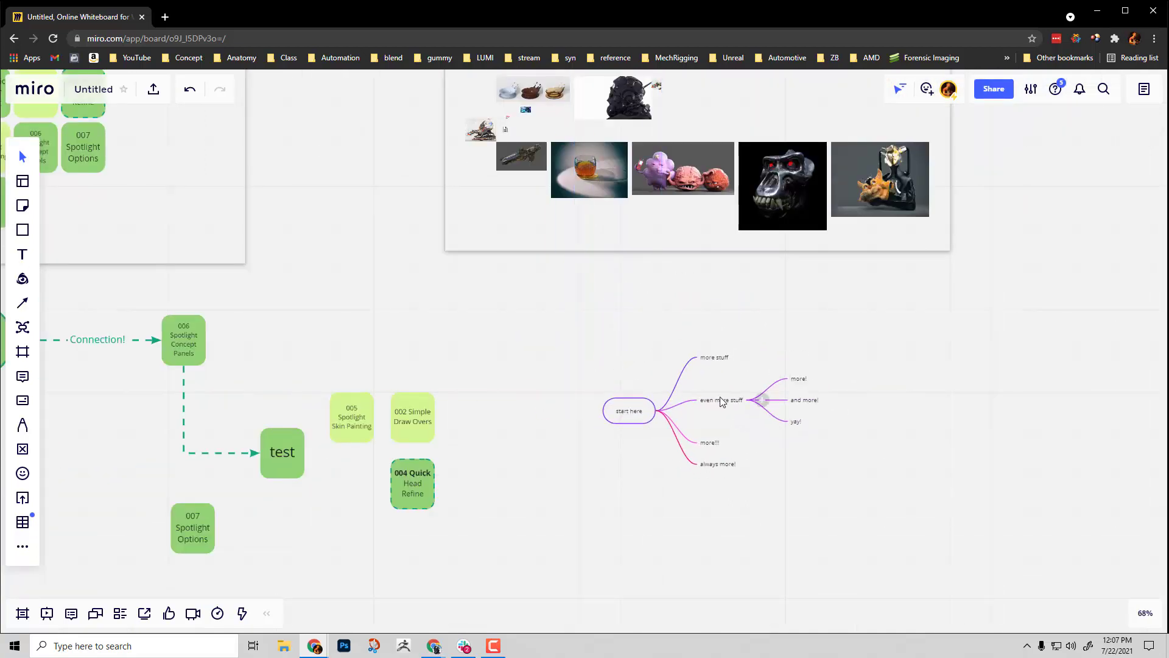
left_click_drag(722, 388, 836, 395)
left_click_drag(946, 416, 812, 419)
left_click_drag(393, 289, 712, 229)
- Draw an elbow connector from card 006 to card 005
scroll(435, 317, "up", 3)
left_click_drag(434, 316, 360, 310)
left_click(22, 299)
left_click(59, 279)
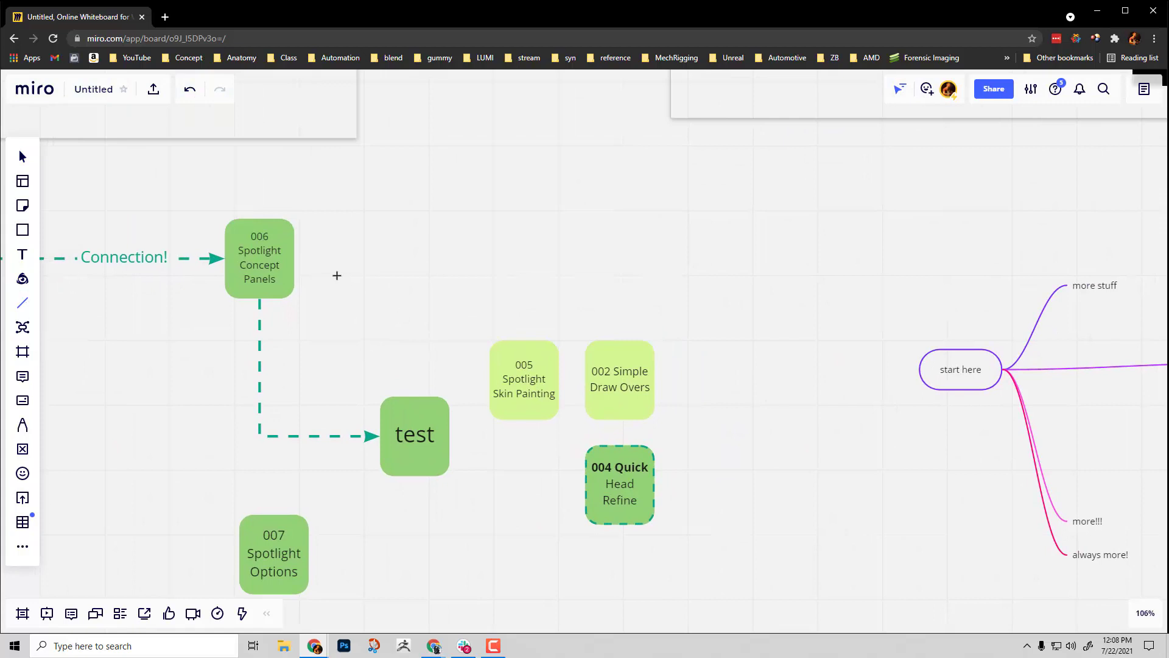
left_click_drag(260, 259, 524, 341)
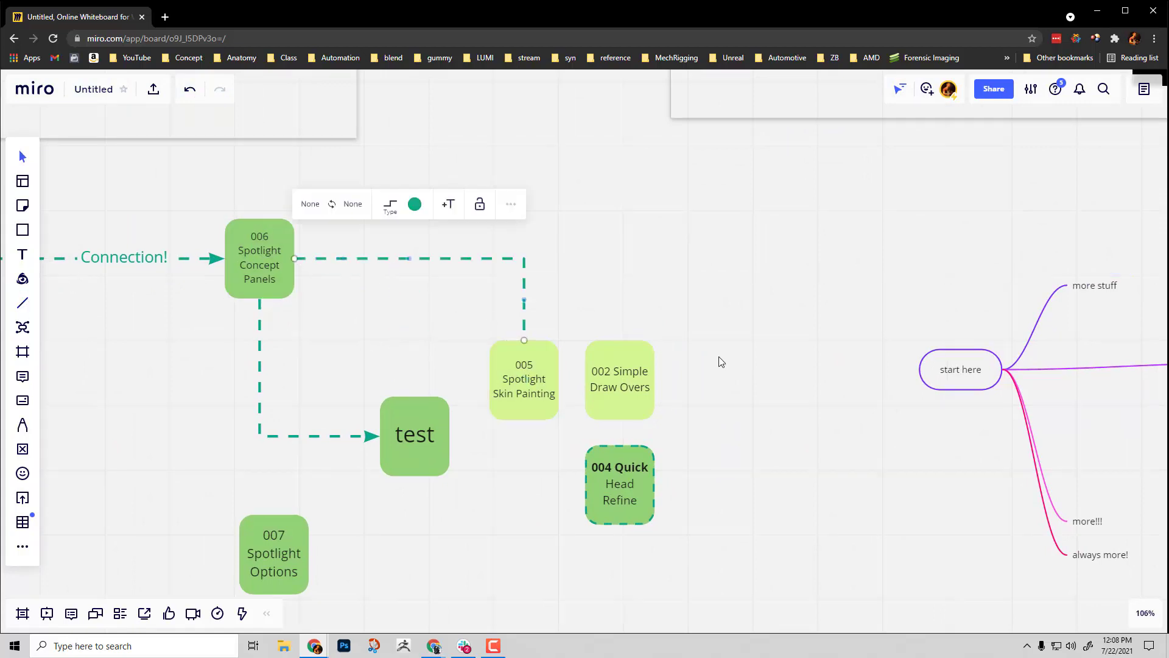
- Set the connector ends so only the card 005 end has an arrowhead
left_click(313, 207)
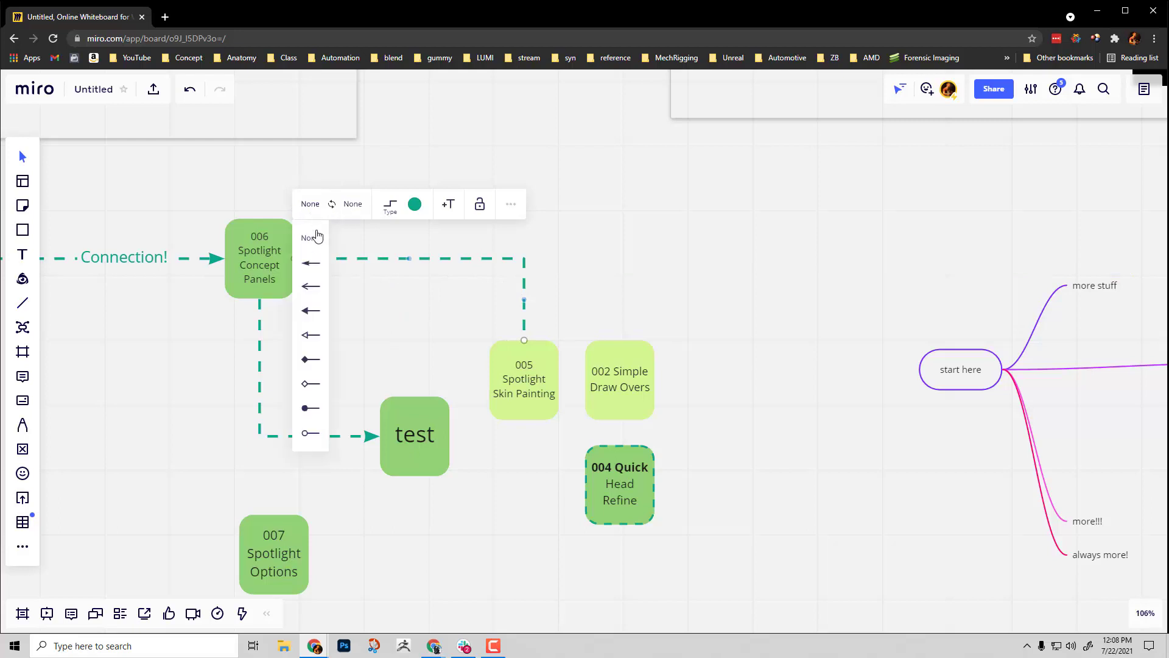
left_click(322, 262)
left_click(352, 211)
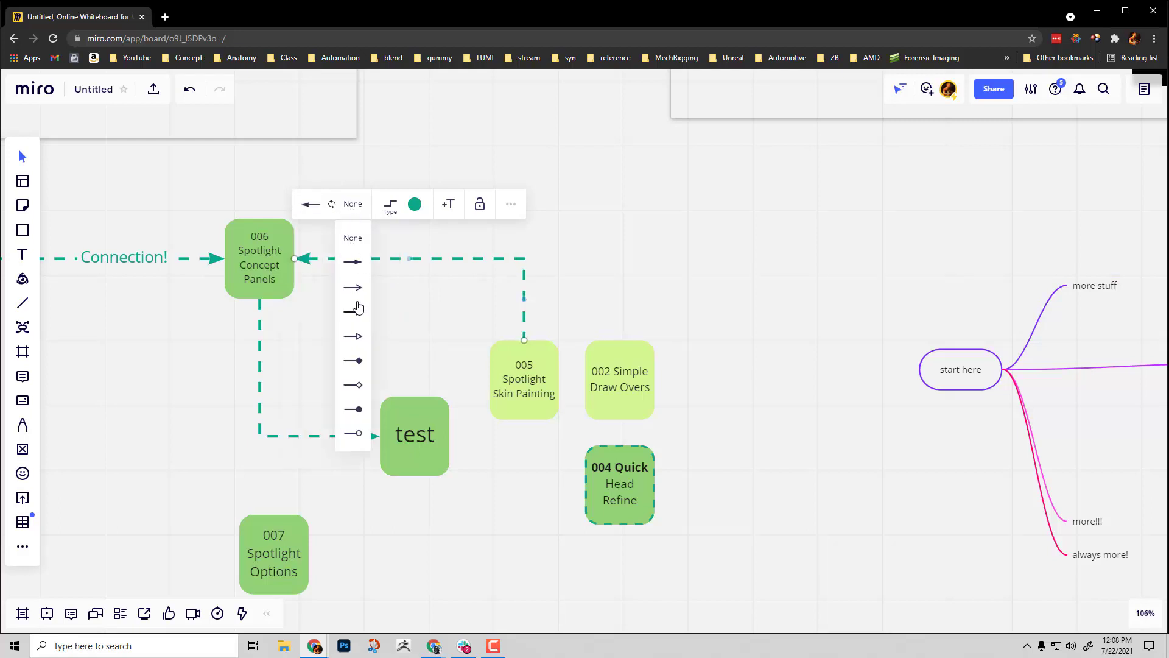
left_click(353, 265)
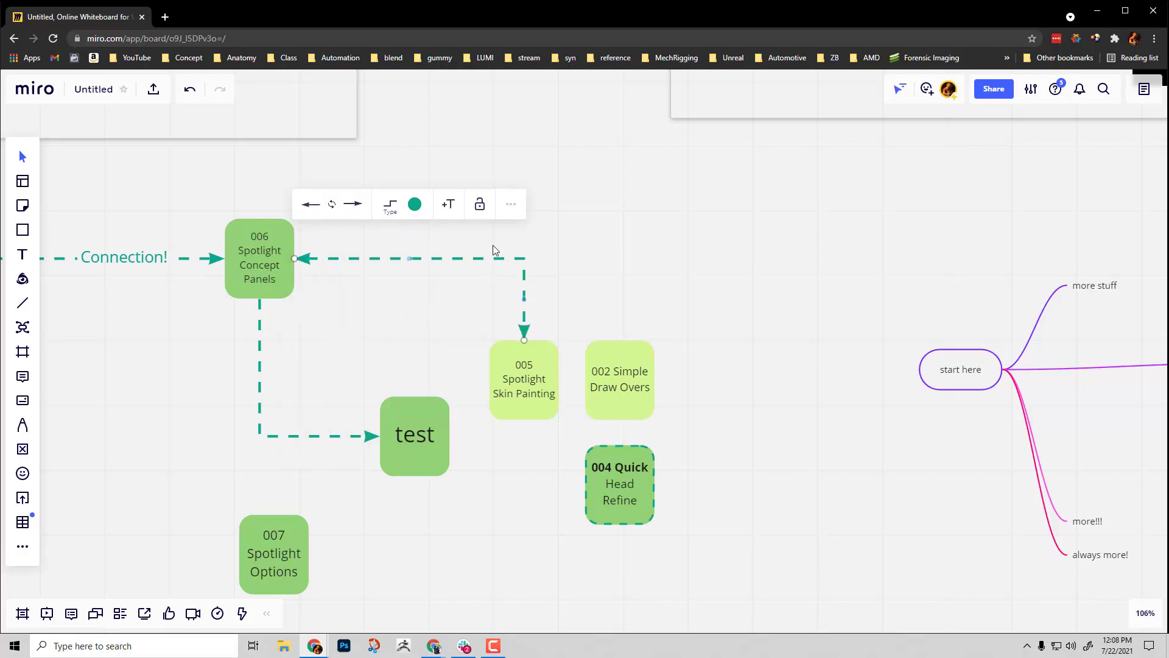
left_click(311, 207)
left_click(309, 236)
left_click(703, 250)
left_click(26, 308)
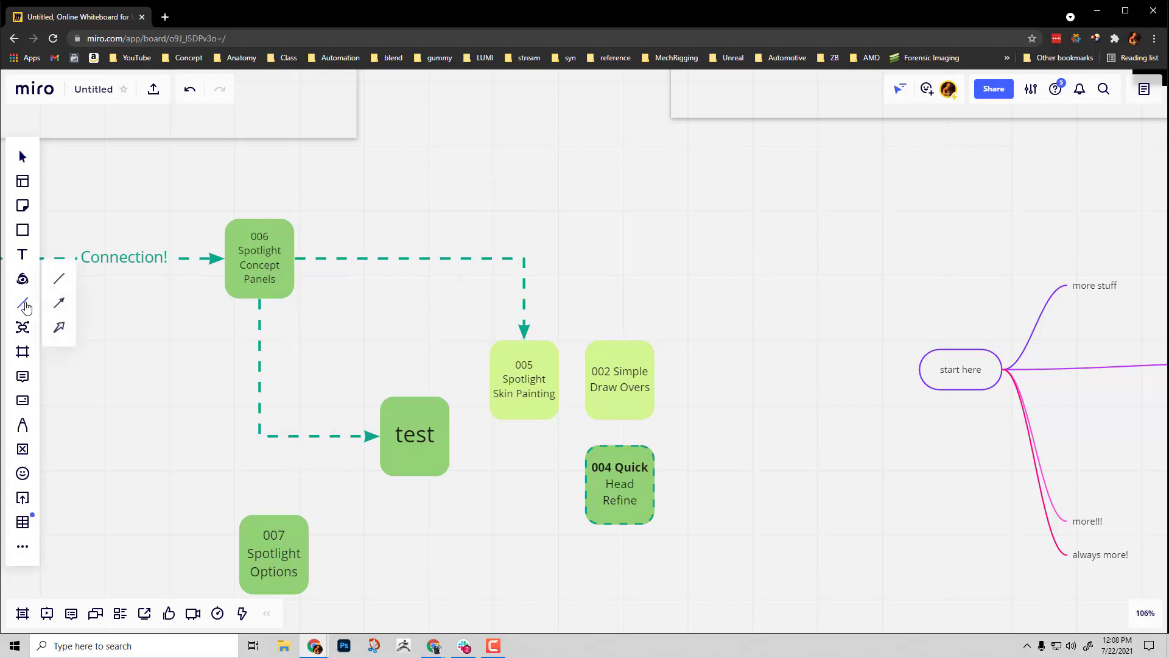
- Draw a thick arrow from circle 001 to card 007
left_click(61, 334)
scroll(569, 325, "down", 6)
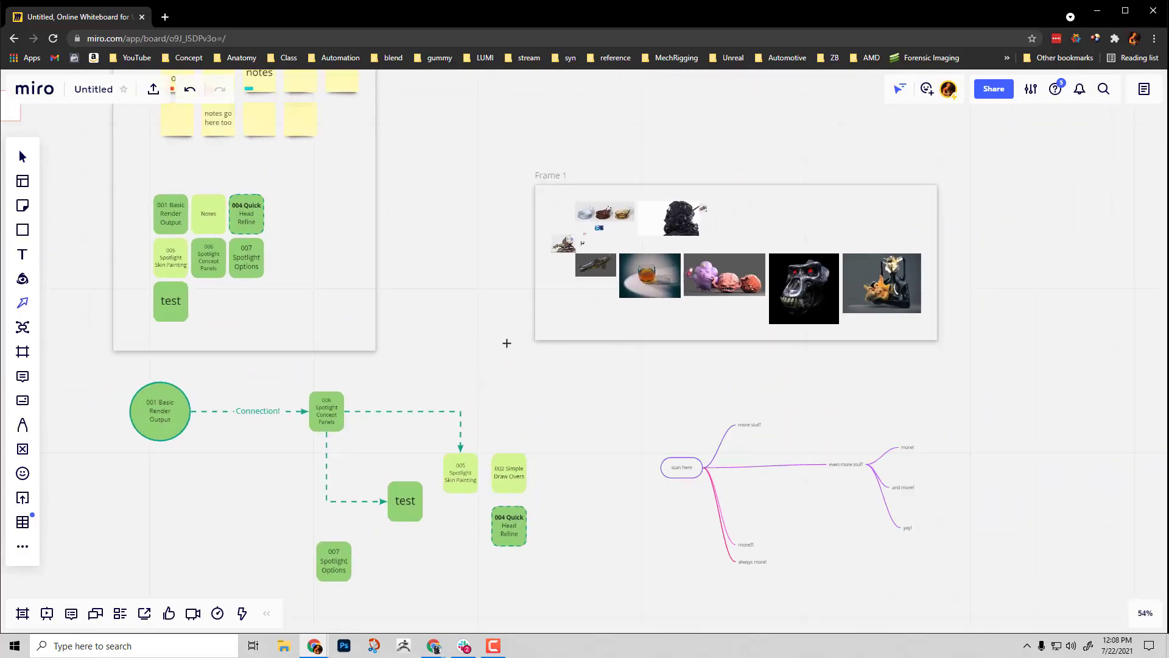
scroll(609, 295, "up", 3)
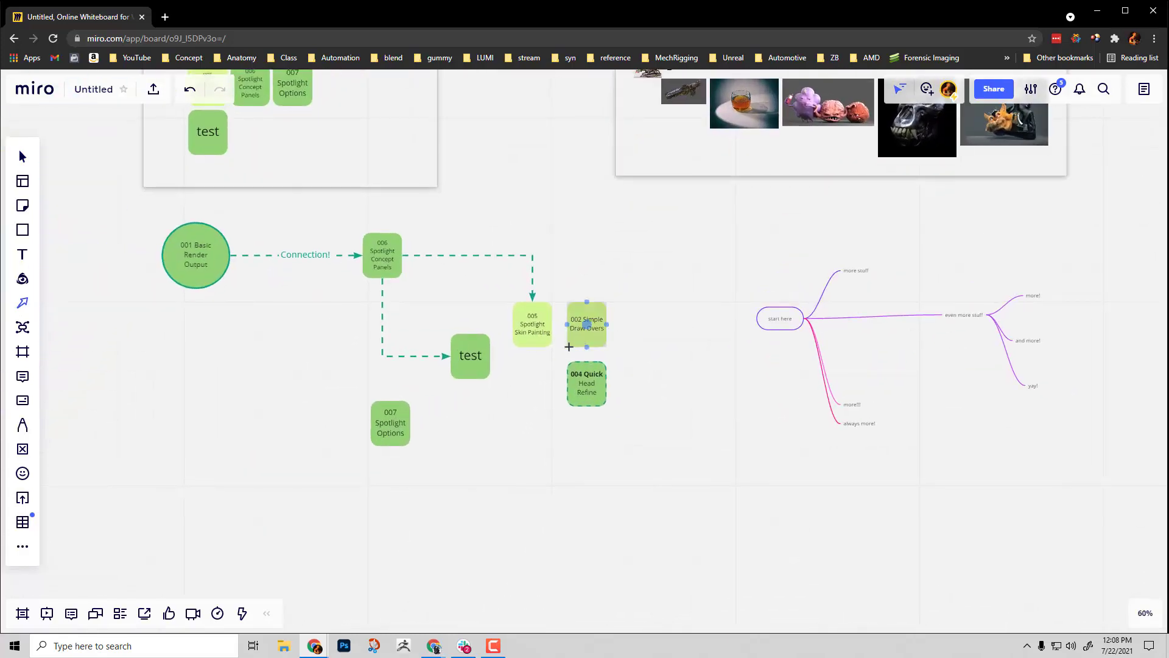
left_click_drag(196, 289, 281, 404)
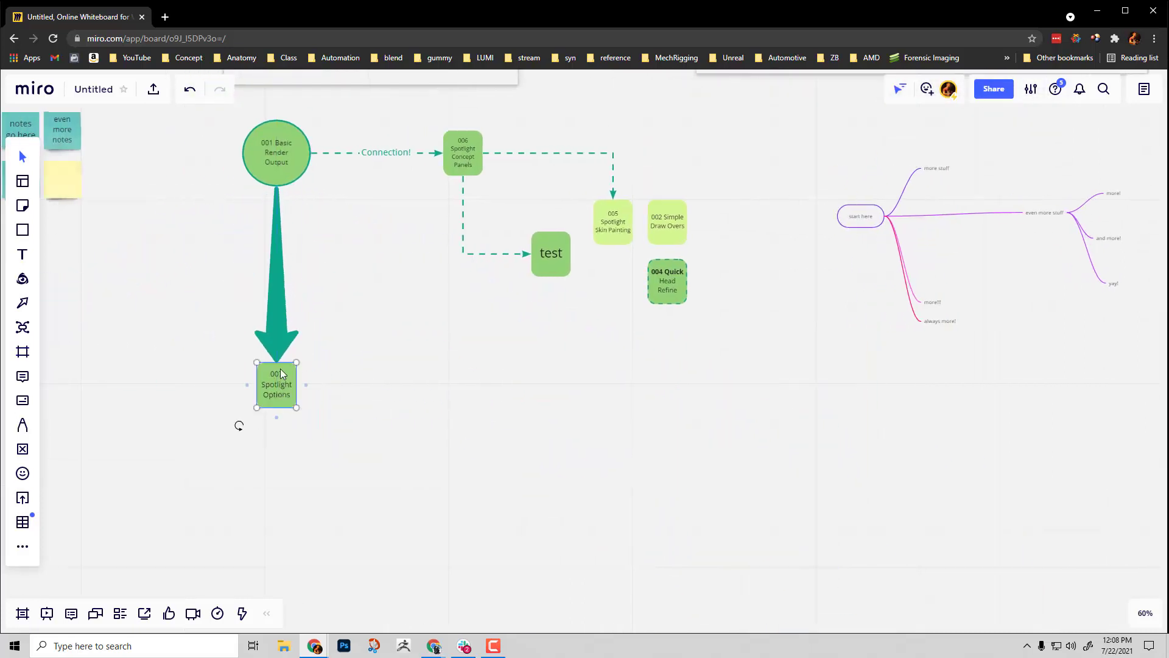
- Colour the thick arrow yellow-green
left_click(275, 274)
left_click(245, 133)
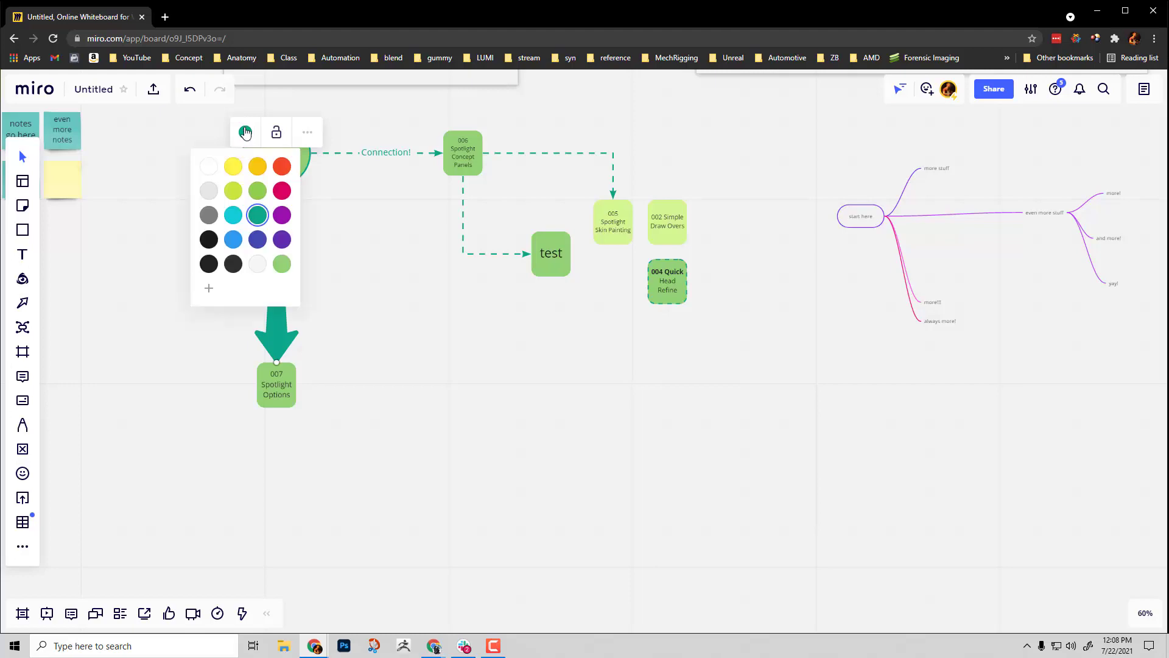
left_click(233, 199)
left_click_drag(400, 339, 373, 480)
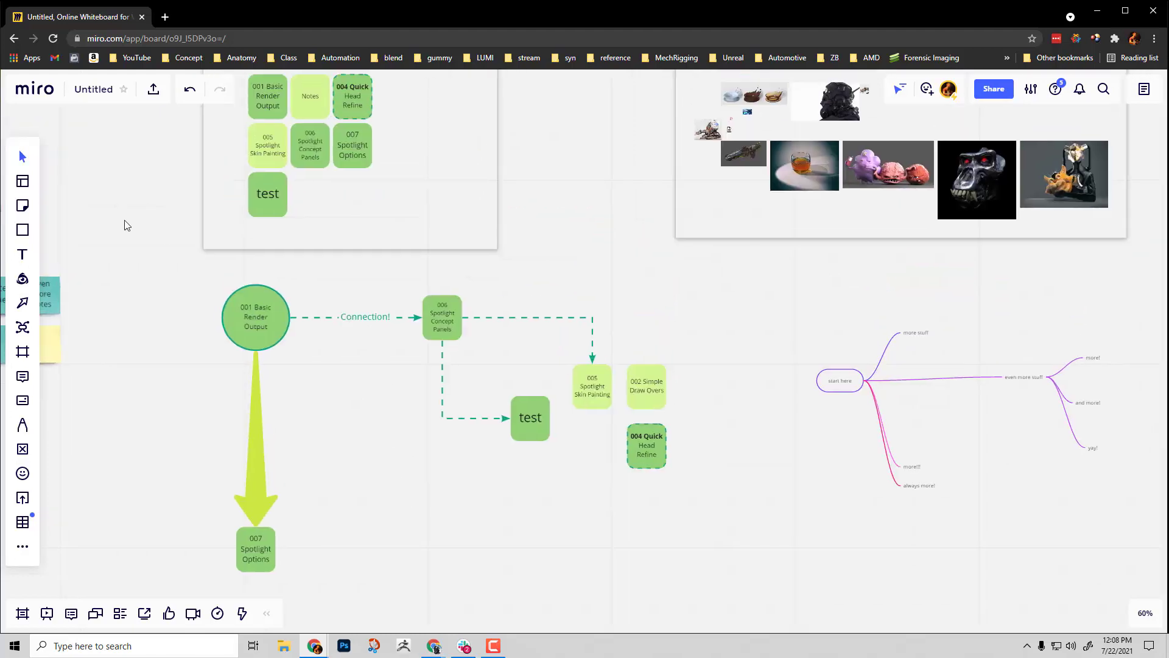
scroll(108, 386, "down", 4)
left_click_drag(249, 384, 548, 435)
scroll(459, 435, "up", 2)
- Draw a freehand scribble below the sticky notes and a smiley face with the pen
left_click_drag(460, 434, 502, 299)
left_click(22, 425)
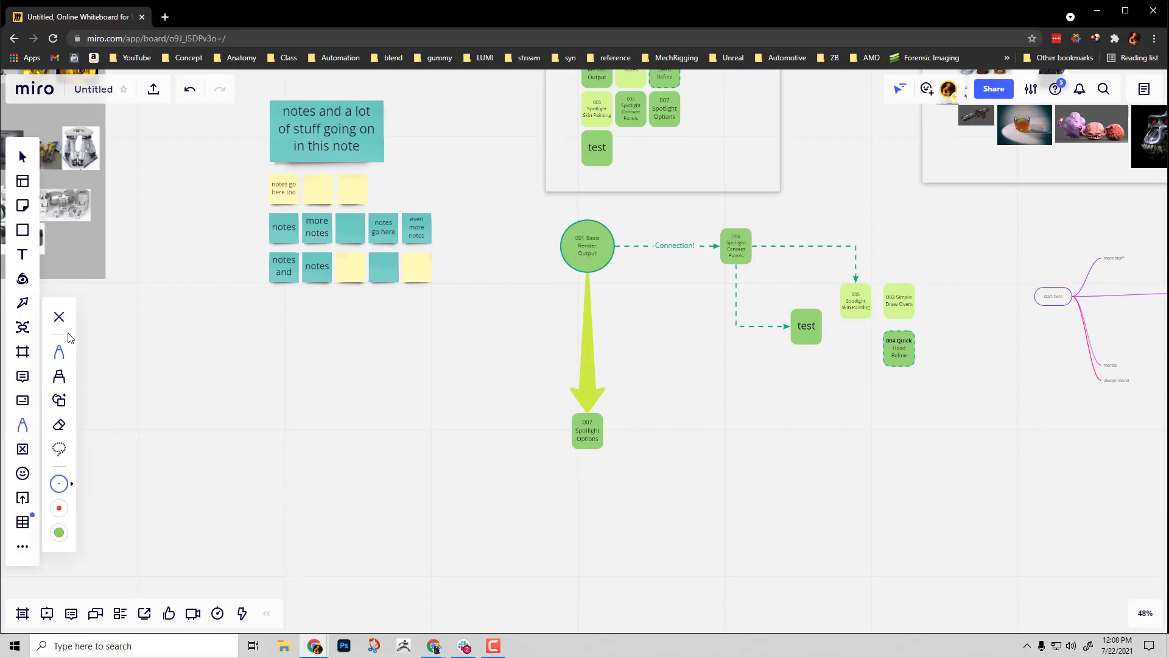
mouse_move(262, 331)
left_mouse_down()
mouse_move(293, 348)
mouse_move(393, 339)
mouse_move(391, 369)
mouse_move(433, 314)
left_mouse_up()
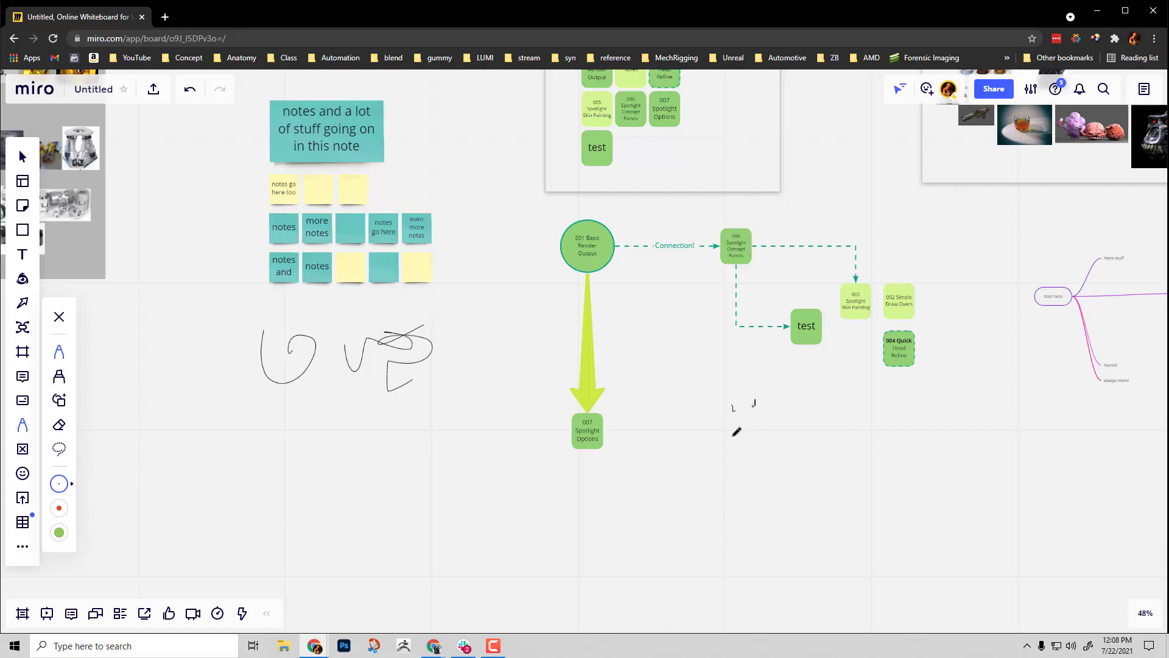
left_click_drag(737, 439, 776, 414)
mouse_move(787, 422)
left_mouse_down()
mouse_move(755, 368)
mouse_move(785, 393)
left_mouse_up()
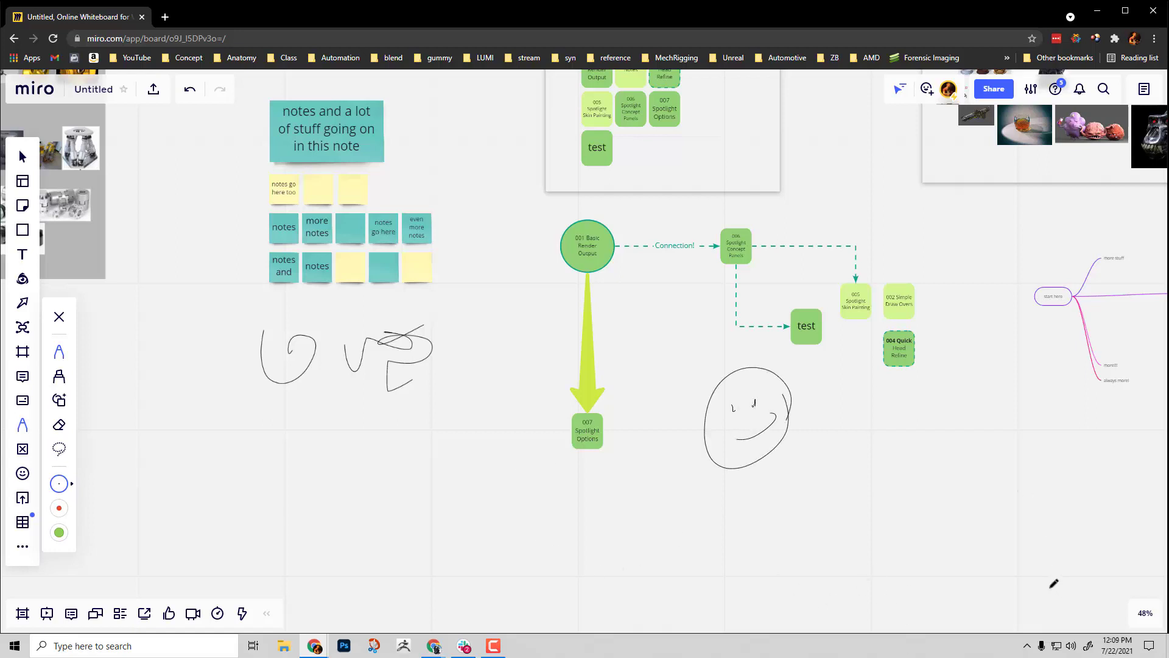
- With Smart drawing, sketch a square, a circle beside it and a dashed link below
left_click(59, 402)
left_click_drag(889, 454, 847, 414)
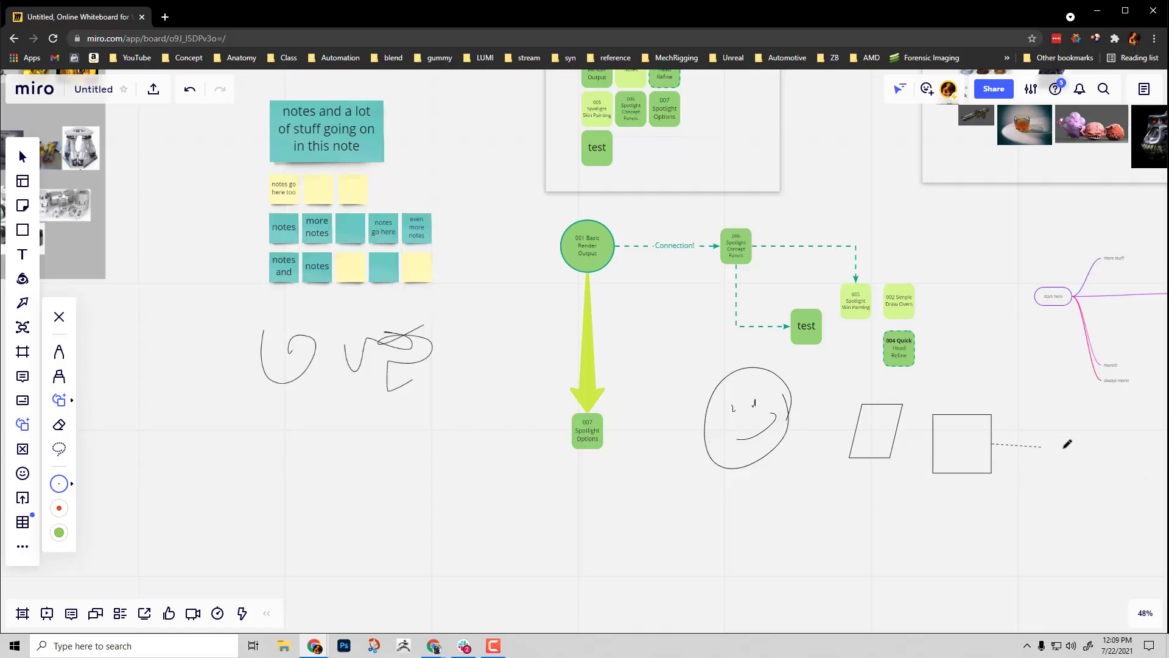
left_click_drag(1063, 423, 1066, 427)
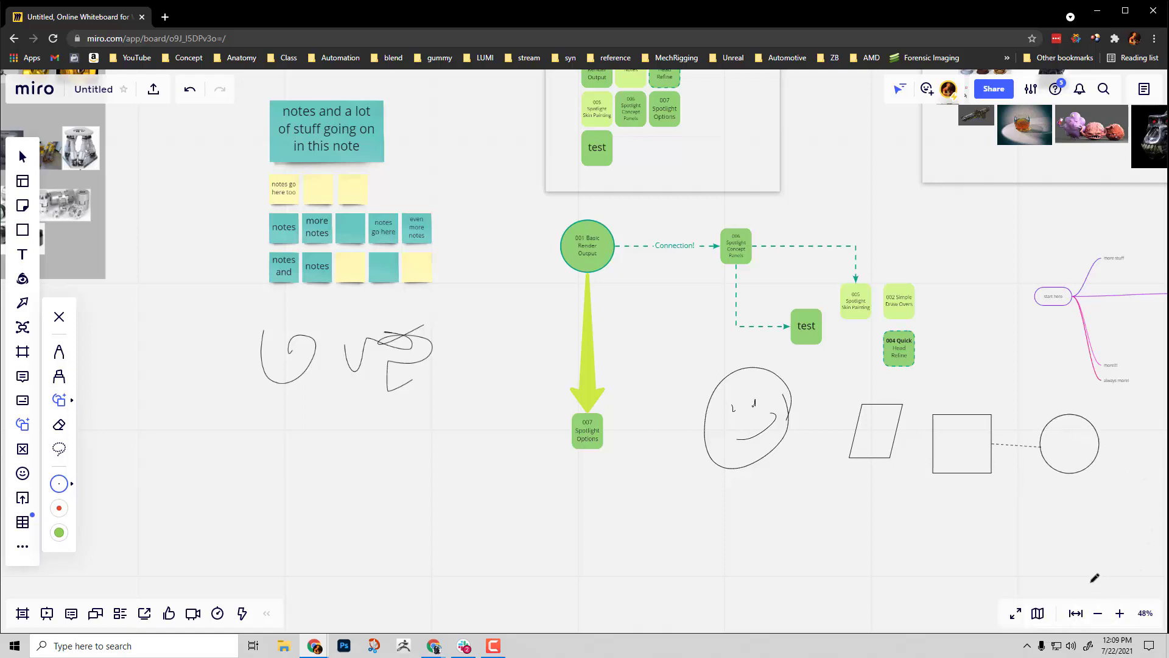
mouse_move(1070, 472)
left_mouse_down()
mouse_move(1072, 537)
mouse_move(1044, 582)
left_mouse_up()
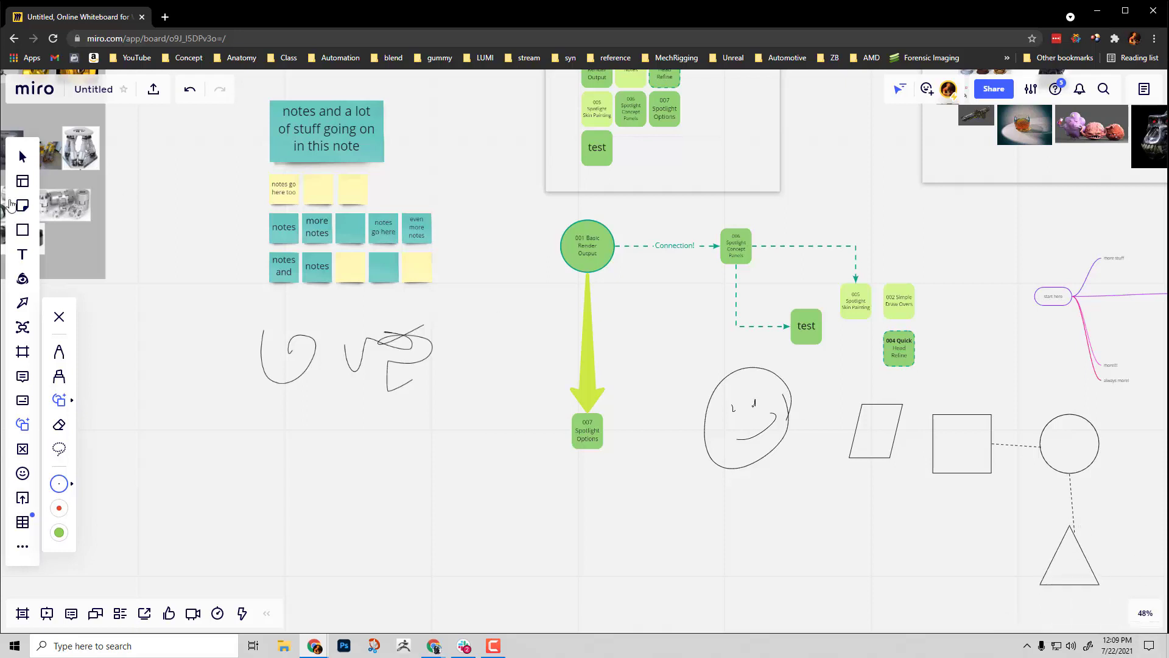
- Give the square a yellow-green border and teal fill at 30% opacity
left_click(22, 157)
left_click(965, 428)
left_click_drag(965, 428, 953, 433)
left_click(924, 365)
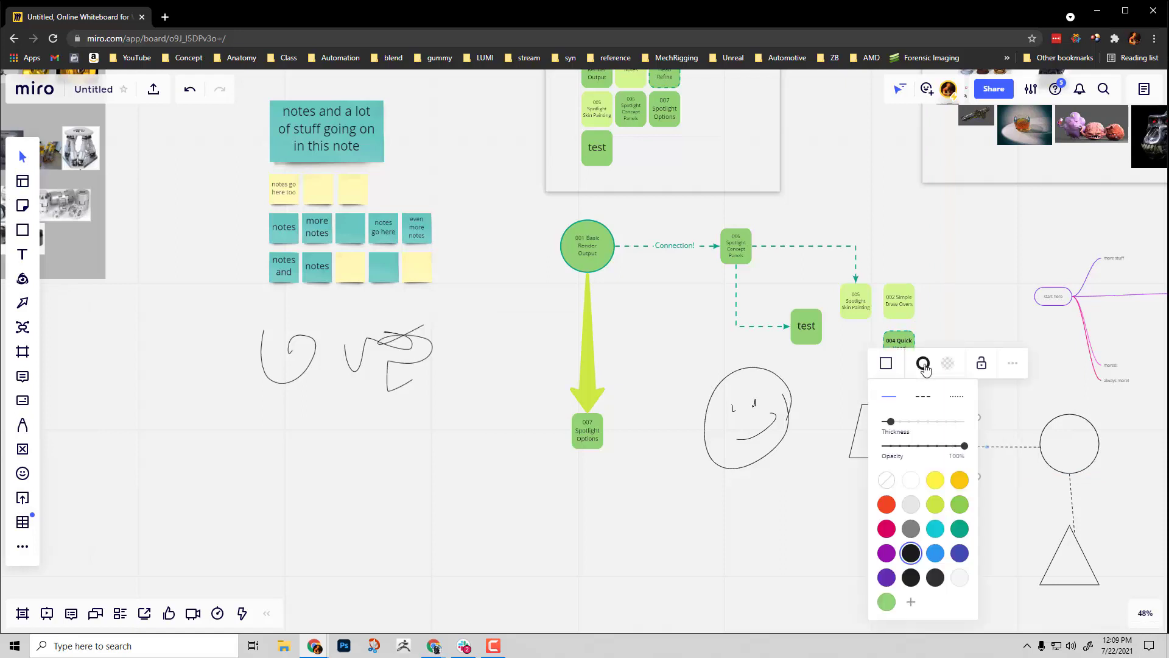
left_click(937, 506)
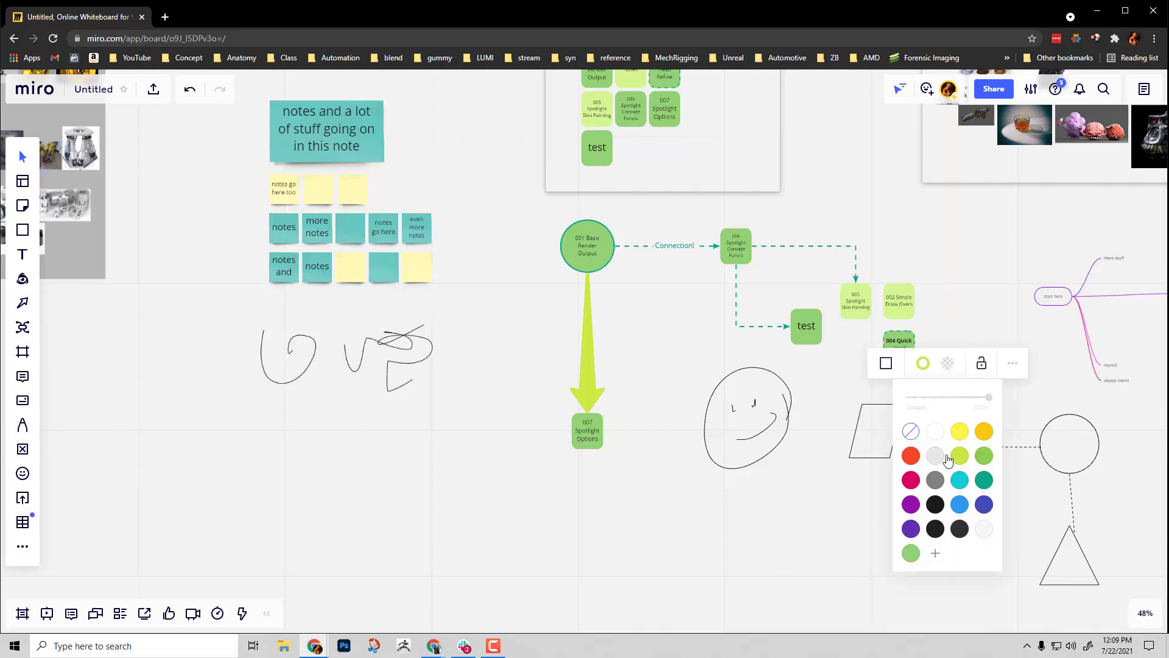
left_click(983, 481)
left_click_drag(988, 397, 925, 399)
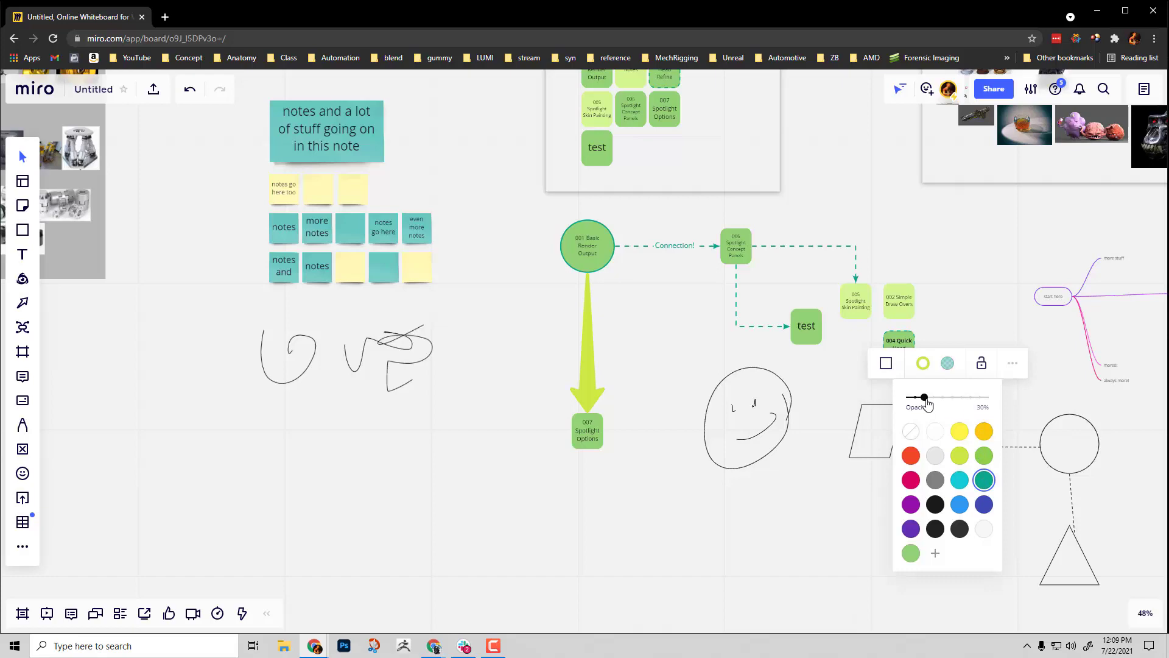
left_click(864, 513)
mouse_move(952, 455)
left_mouse_down()
mouse_move(945, 443)
mouse_move(954, 446)
left_mouse_up()
- Paste the 006–005 connector's green dashed arrow style onto both shape connectors
mouse_move(1072, 443)
left_mouse_down()
mouse_move(1086, 431)
mouse_move(1078, 465)
left_mouse_up()
scroll(1015, 463, "up", 5)
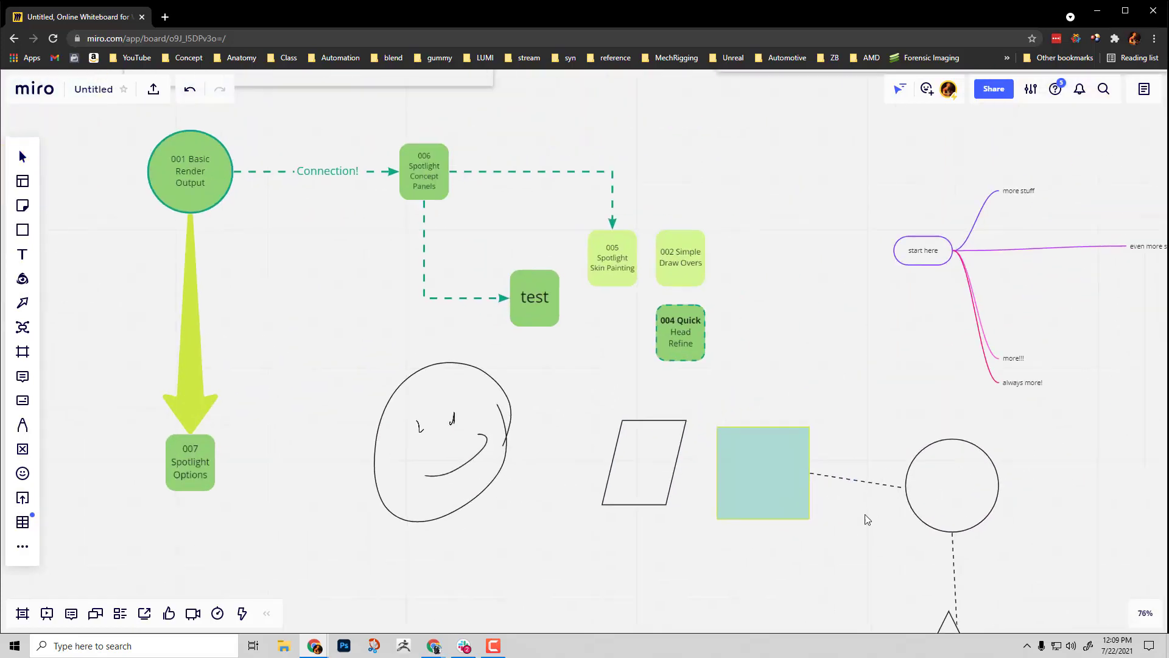
left_click(934, 486)
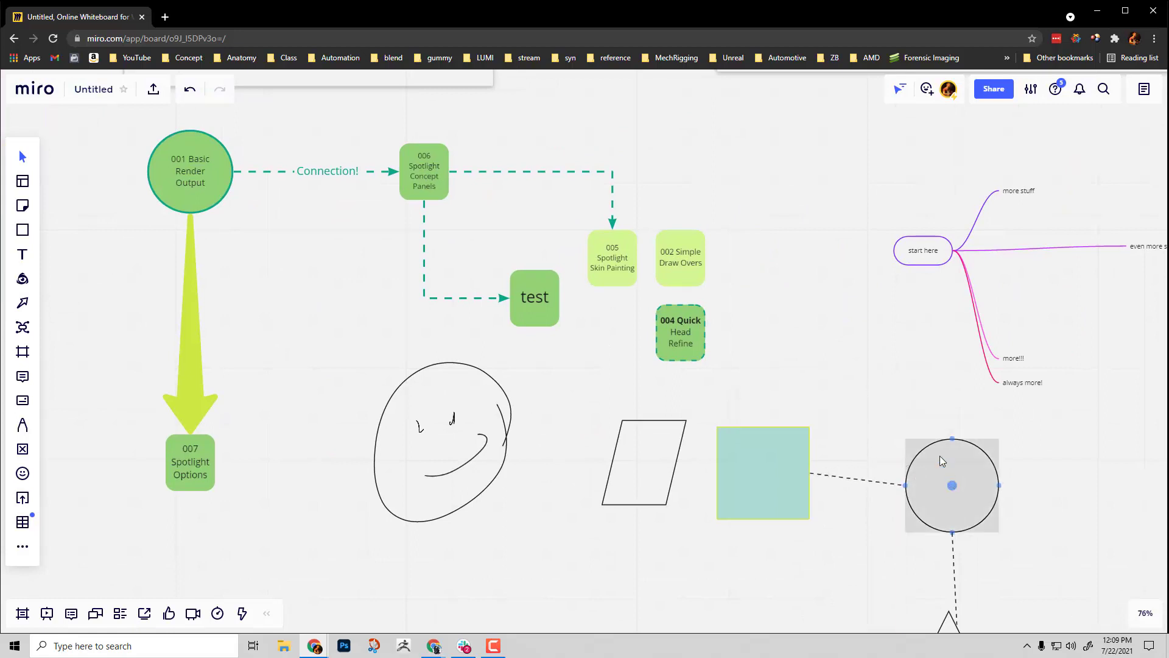
left_click(859, 480)
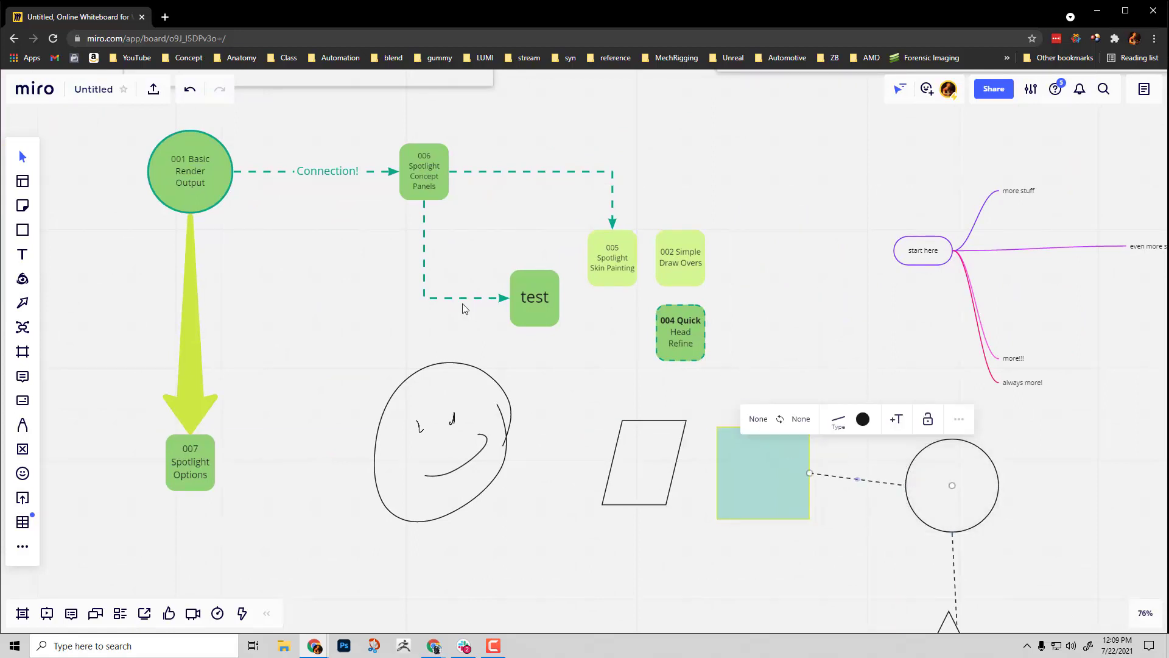
left_click(515, 172)
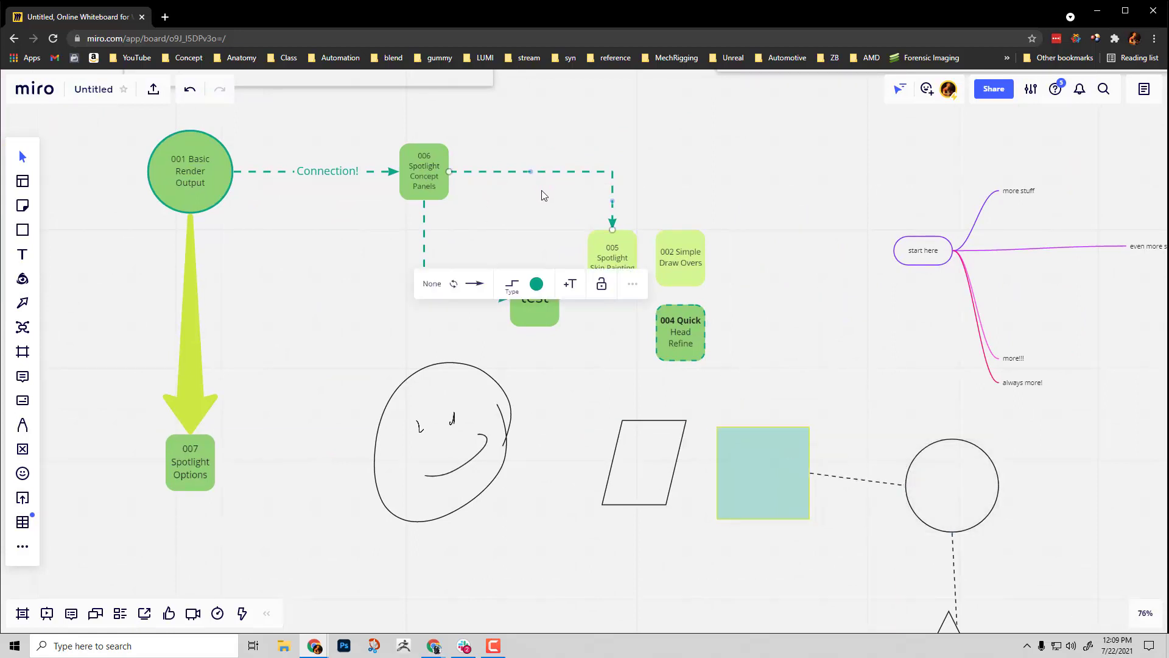
left_click(888, 485)
key("ctrl+alt+v")
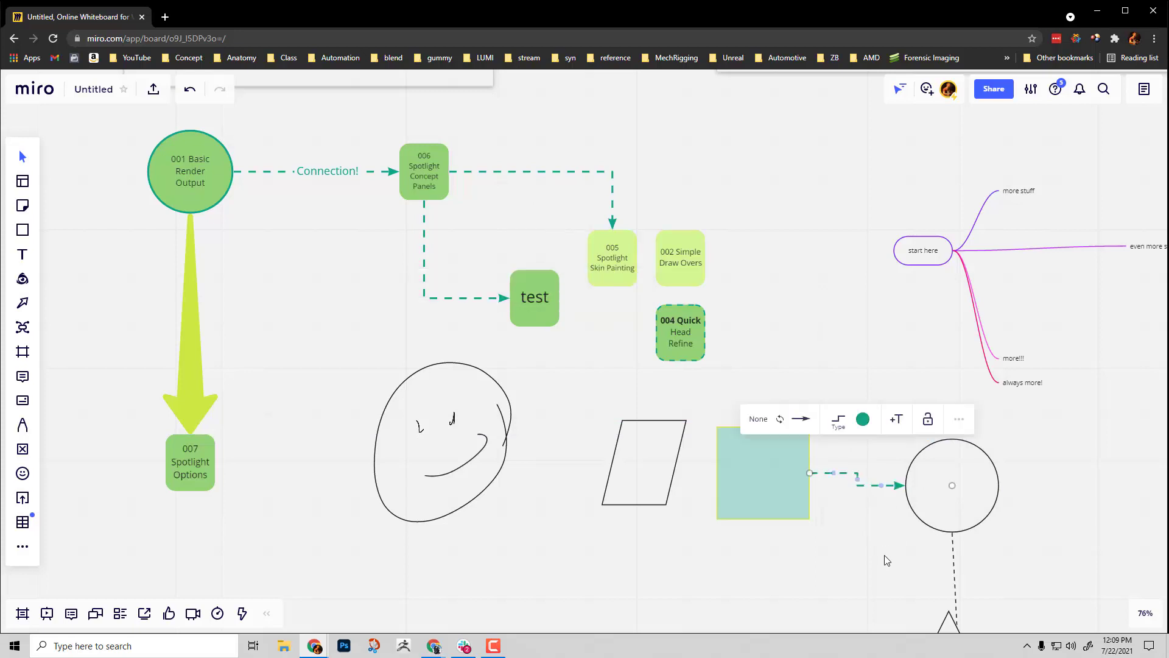
scroll(887, 560, "down", 3)
left_click(873, 447)
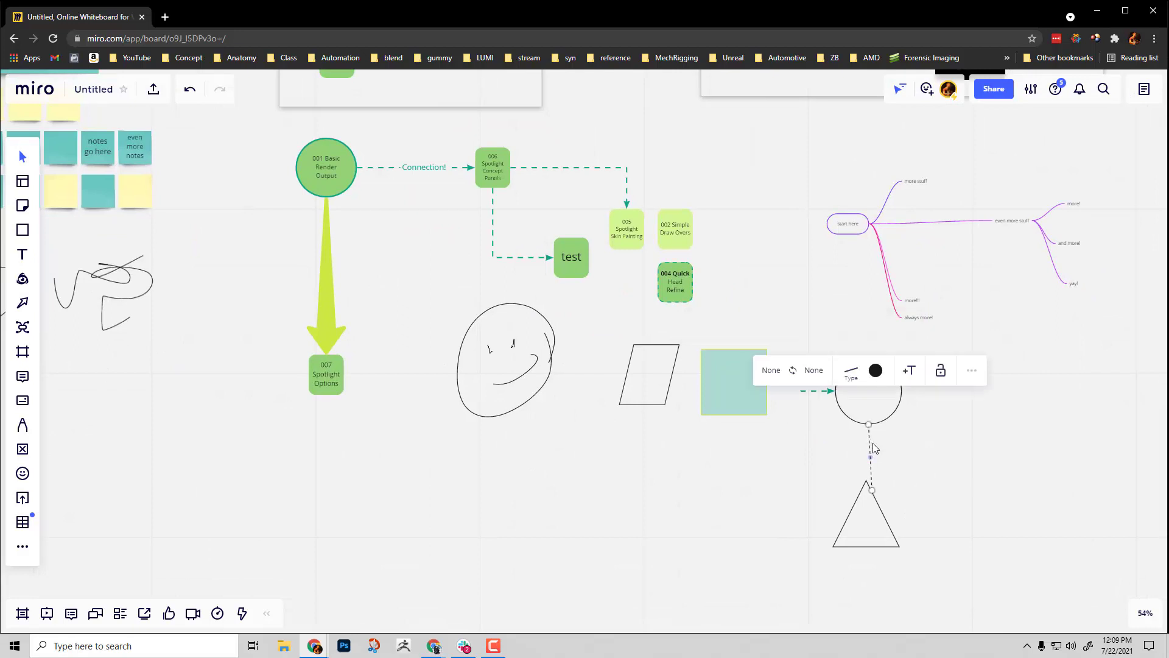
key("ctrl+alt+v")
- Give the circle the square's teal fill and the triangle card 004's green style
left_click(746, 379)
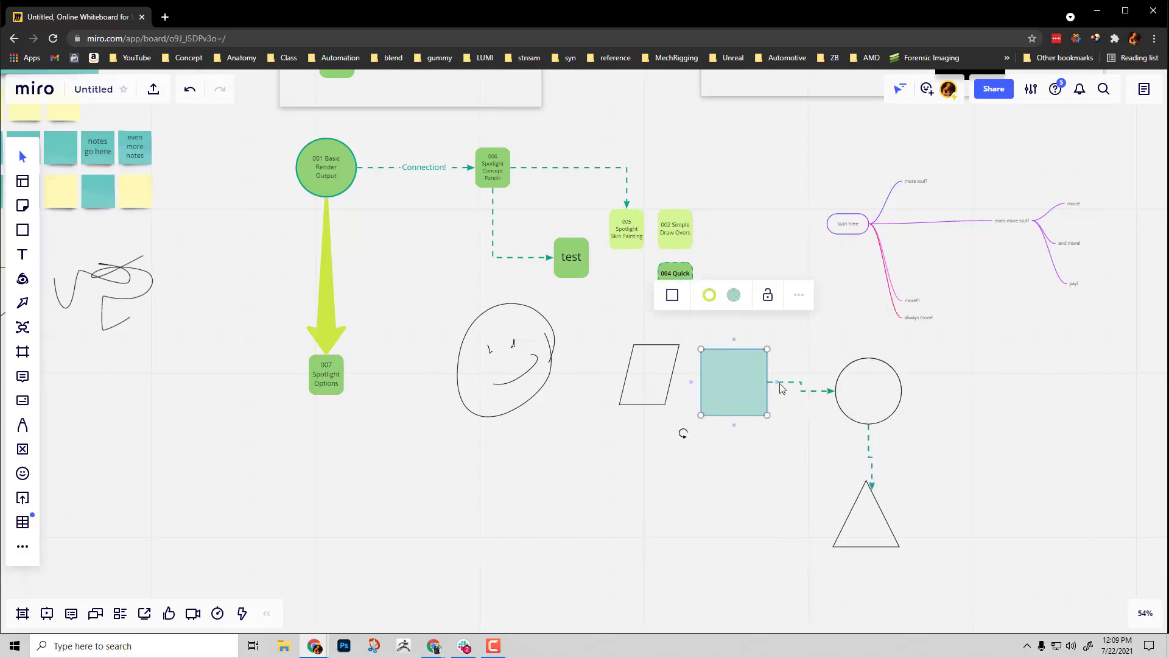
left_click(865, 387)
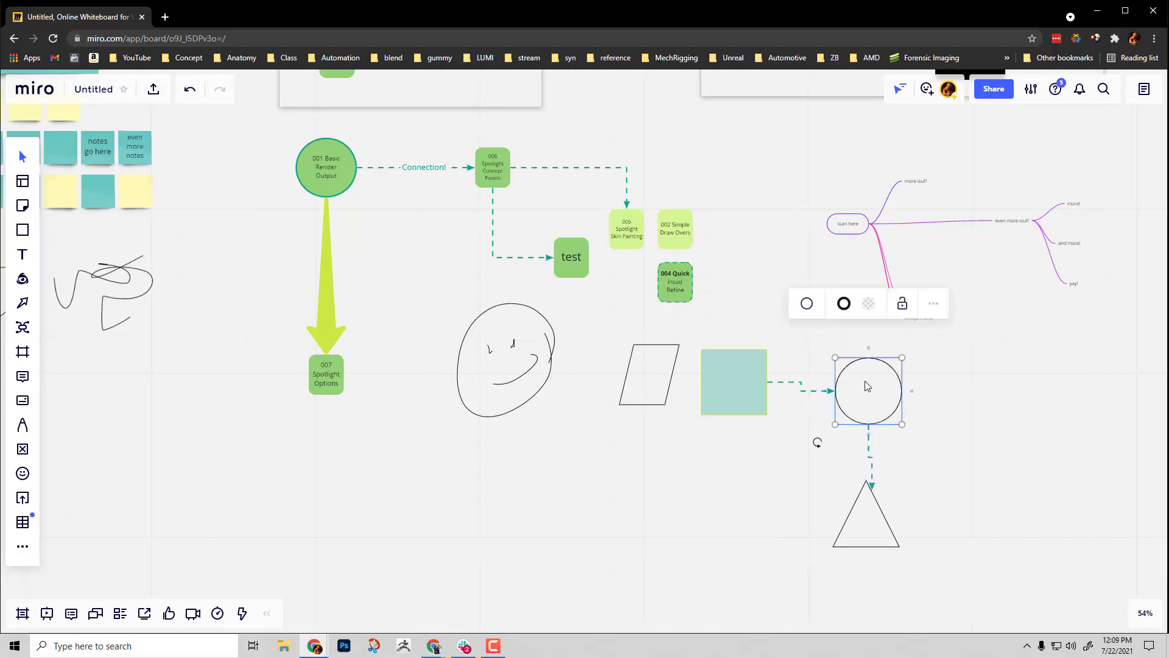
key("ctrl+alt+v")
scroll(559, 436, "up", 10)
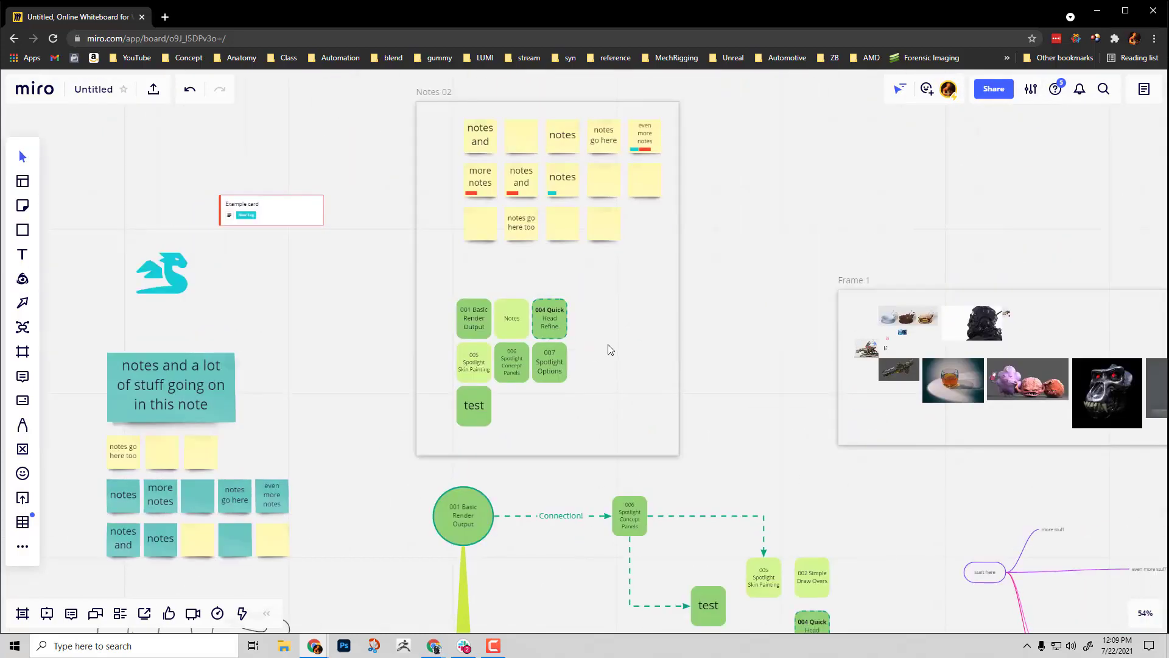
left_click(566, 319)
left_click_drag(786, 404, 638, 136)
left_click(822, 495)
key("ctrl+alt+v")
- Reposition the triangle lower and move the teal square below the parallelogram
left_click_drag(819, 494, 830, 530)
left_click(824, 473)
left_click(820, 517)
left_click_drag(699, 394, 663, 468)
left_click_drag(901, 449, 984, 480)
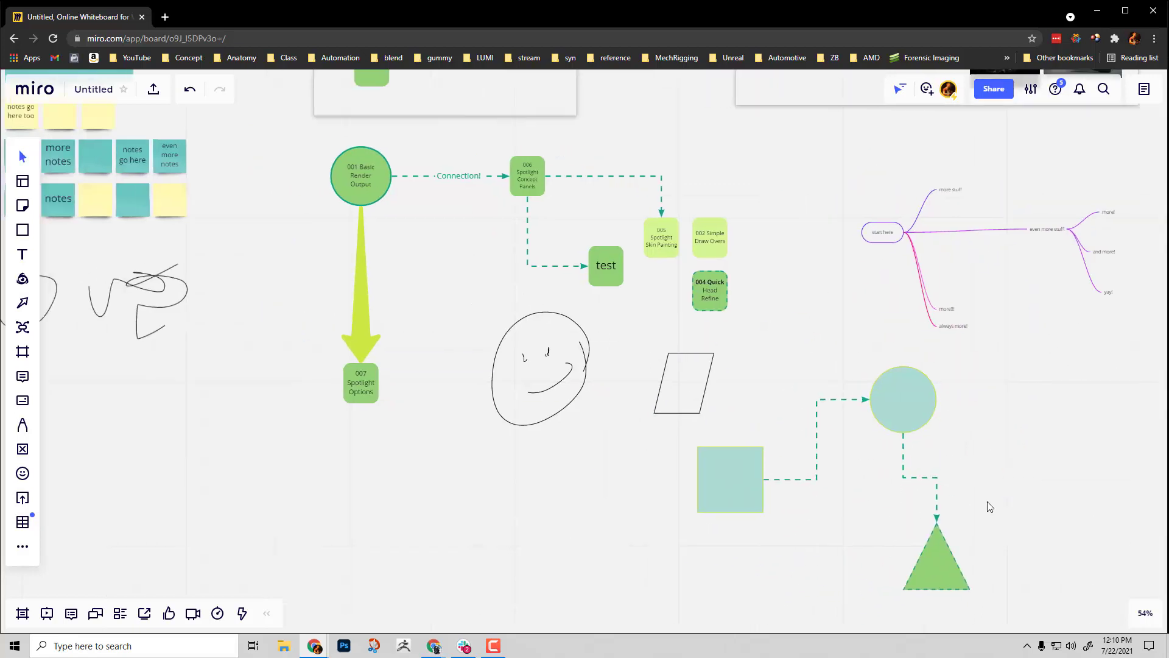
- Switch to the yellow highlighter, draw a stroke and undo it
left_click(23, 425)
left_click(59, 375)
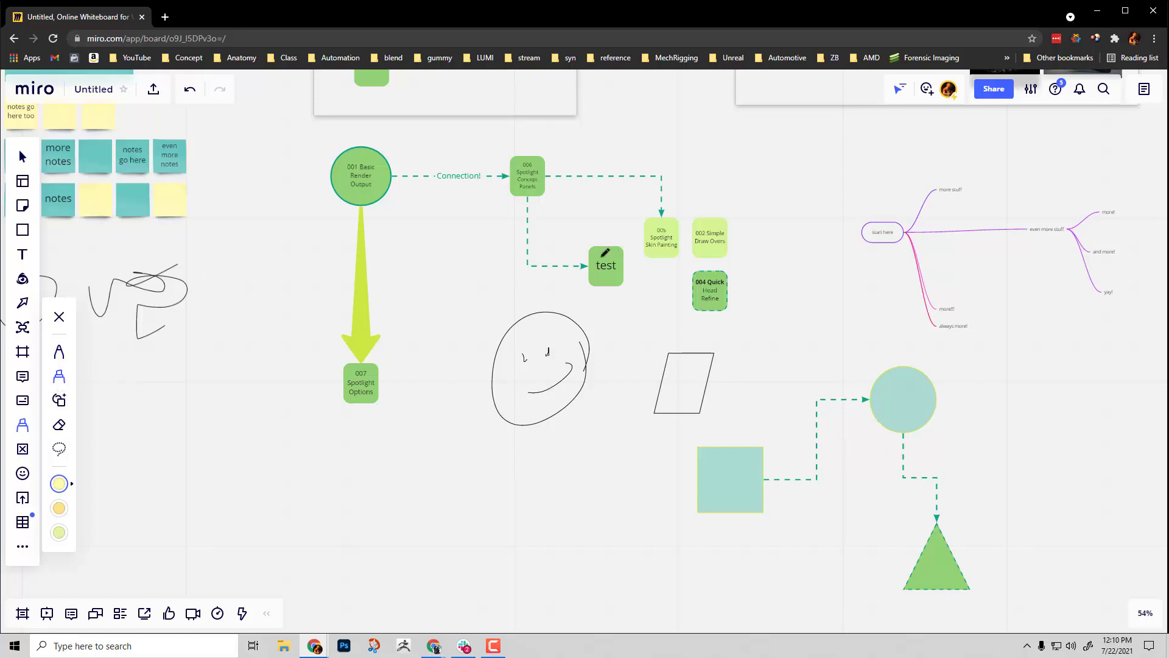
left_click_drag(605, 260, 607, 261)
key("ctrl+z")
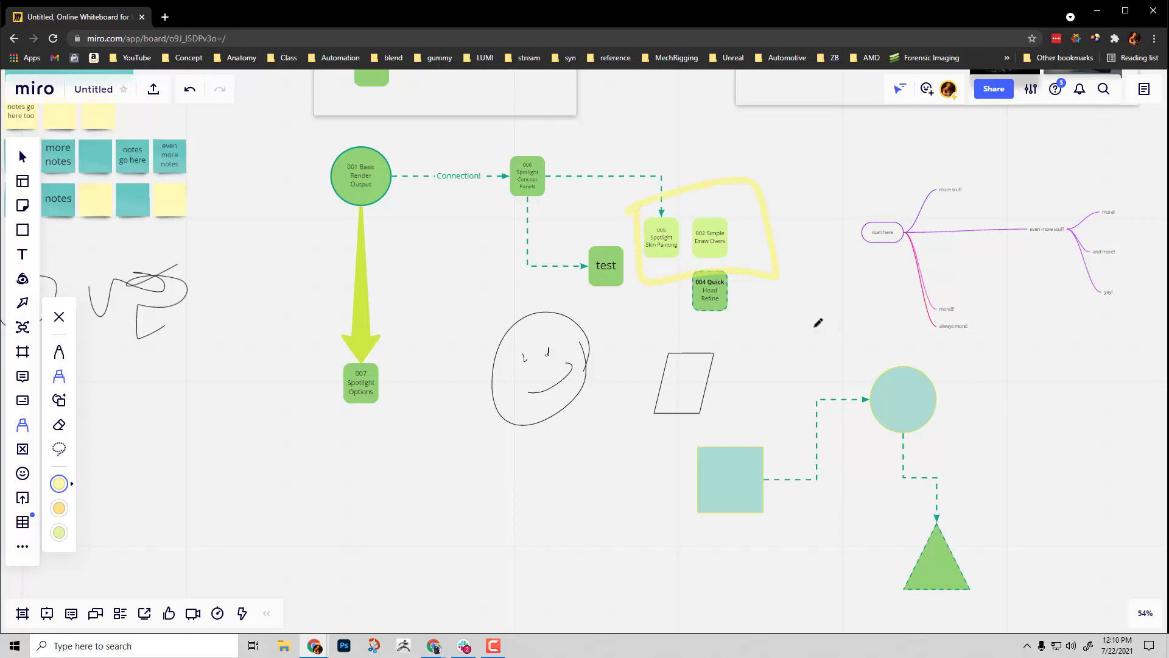
key("Escape")
- Move, resize and rotate the yellow stroke about 50° around cards 005, 002 and 004
mouse_move(772, 216)
left_mouse_down()
mouse_move(807, 186)
mouse_move(749, 217)
mouse_move(755, 224)
left_mouse_up()
mouse_move(763, 291)
left_mouse_down()
mouse_move(901, 396)
mouse_move(785, 307)
left_mouse_up()
mouse_move(590, 326)
left_mouse_down()
mouse_move(677, 388)
mouse_move(611, 346)
left_mouse_up()
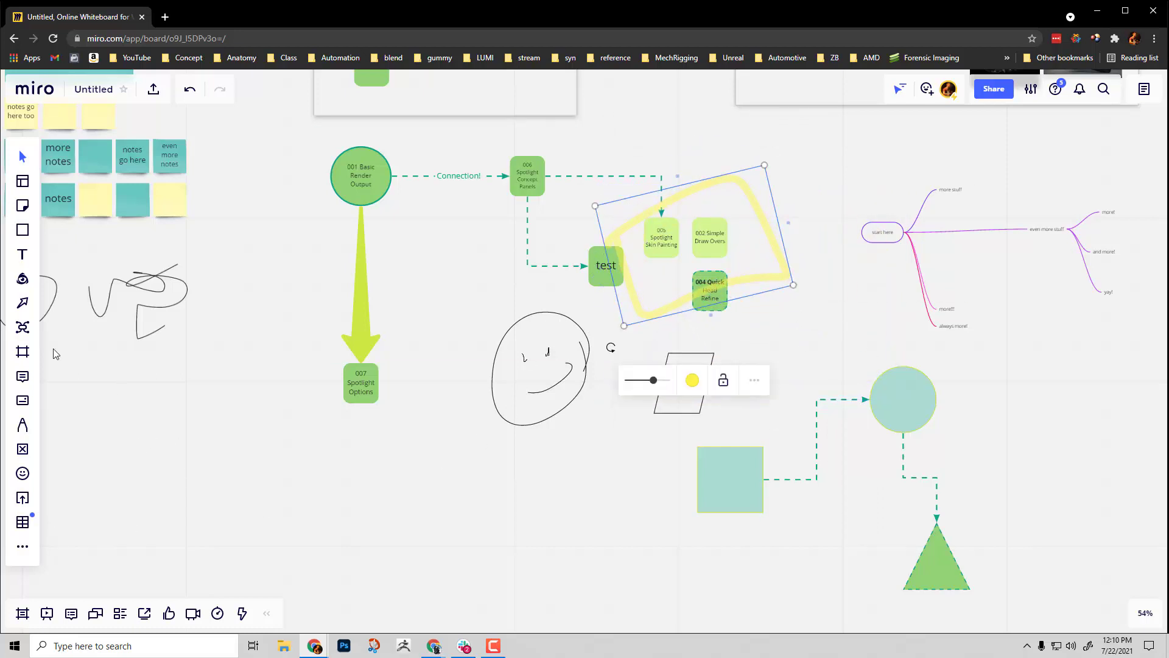
- Place the 😜 emoji beside the green arrow, then open and close the Upload panel
left_click(22, 474)
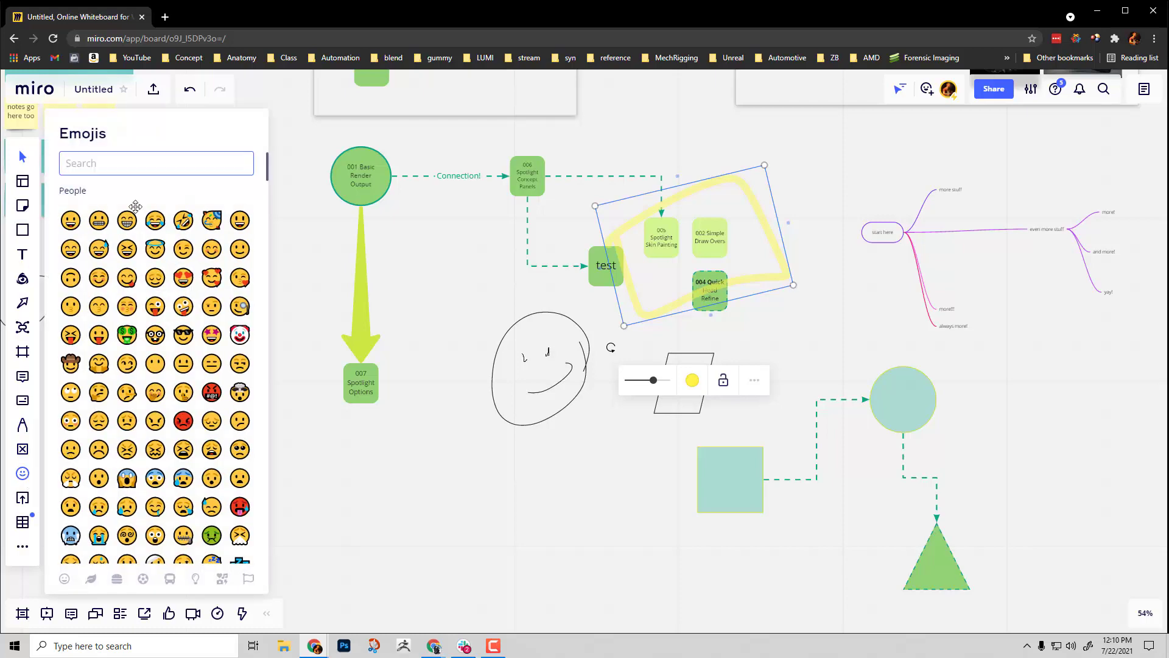
left_click(161, 298)
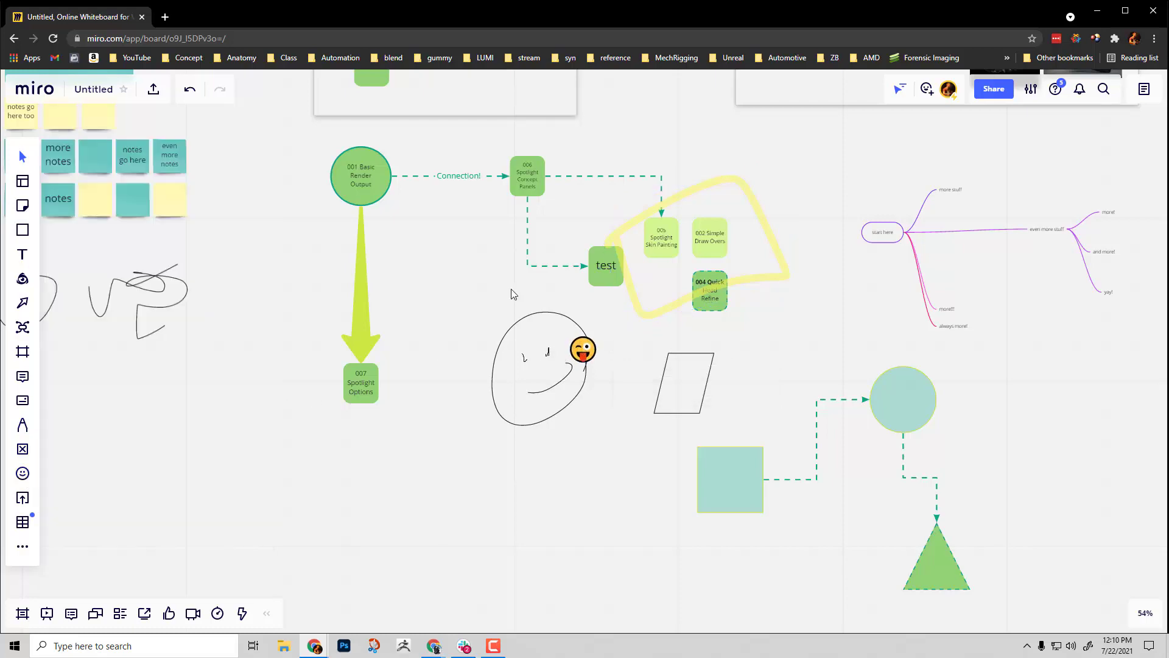
left_click(380, 302)
left_click(23, 498)
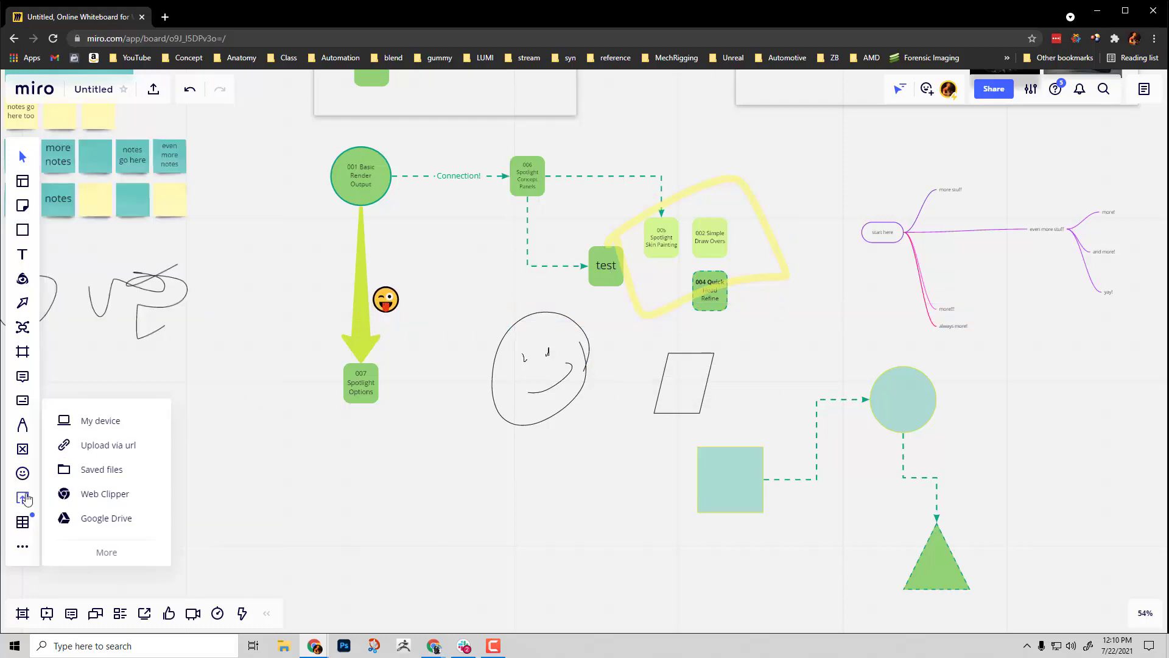
left_click(232, 385)
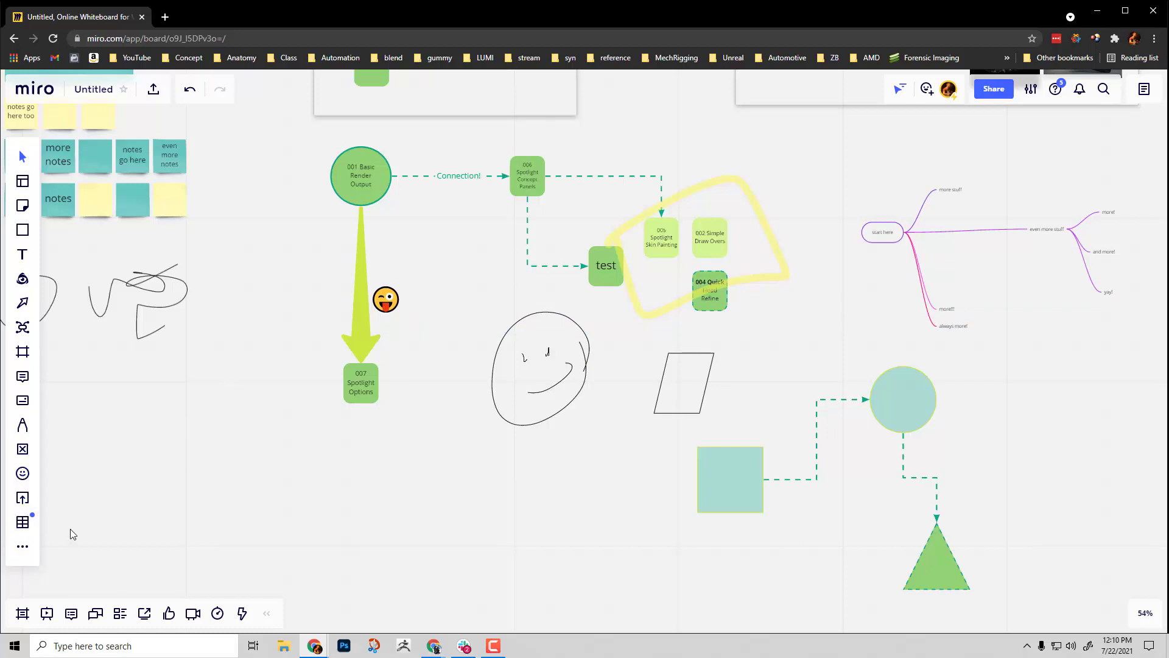
- Place a 3×3 table, make its top row slightly taller, and dismiss the table tips
left_click(25, 527)
left_click(204, 477)
left_click_drag(137, 417, 184, 257)
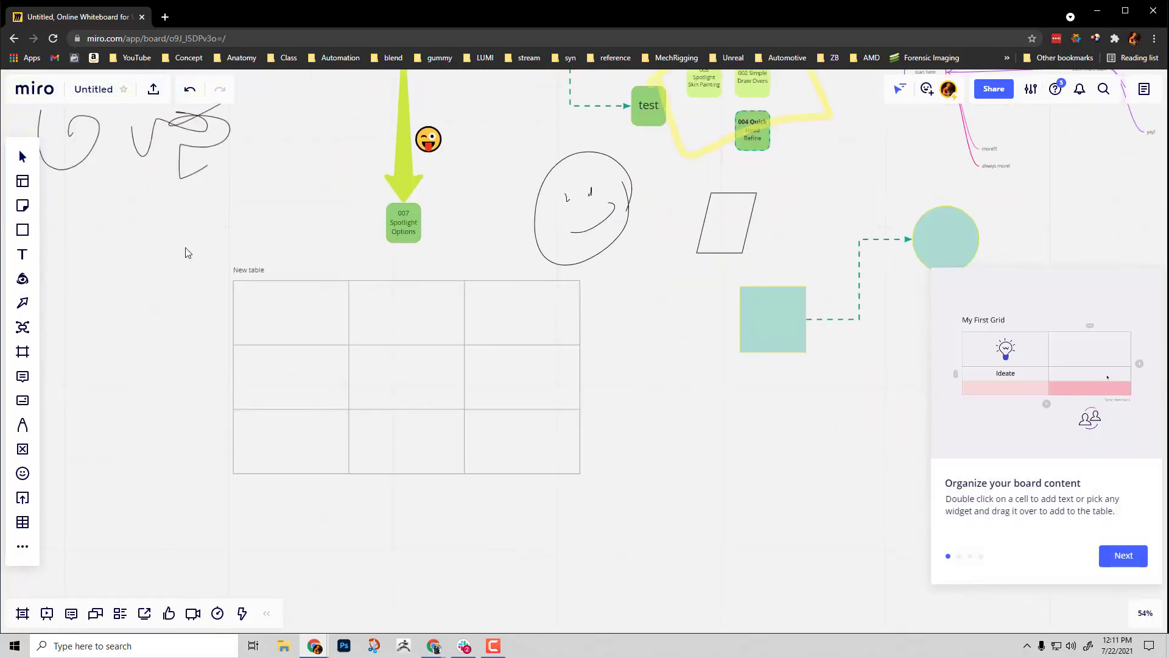
left_click_drag(320, 274, 310, 303)
scroll(327, 144, "up", 3)
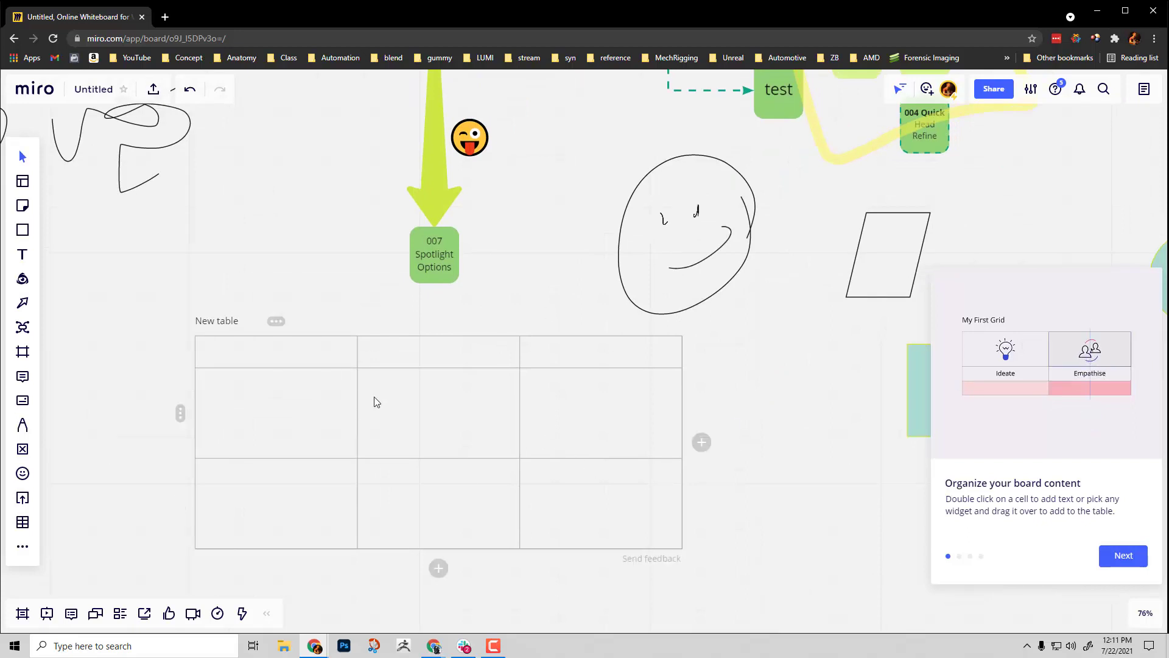
left_click(1144, 566)
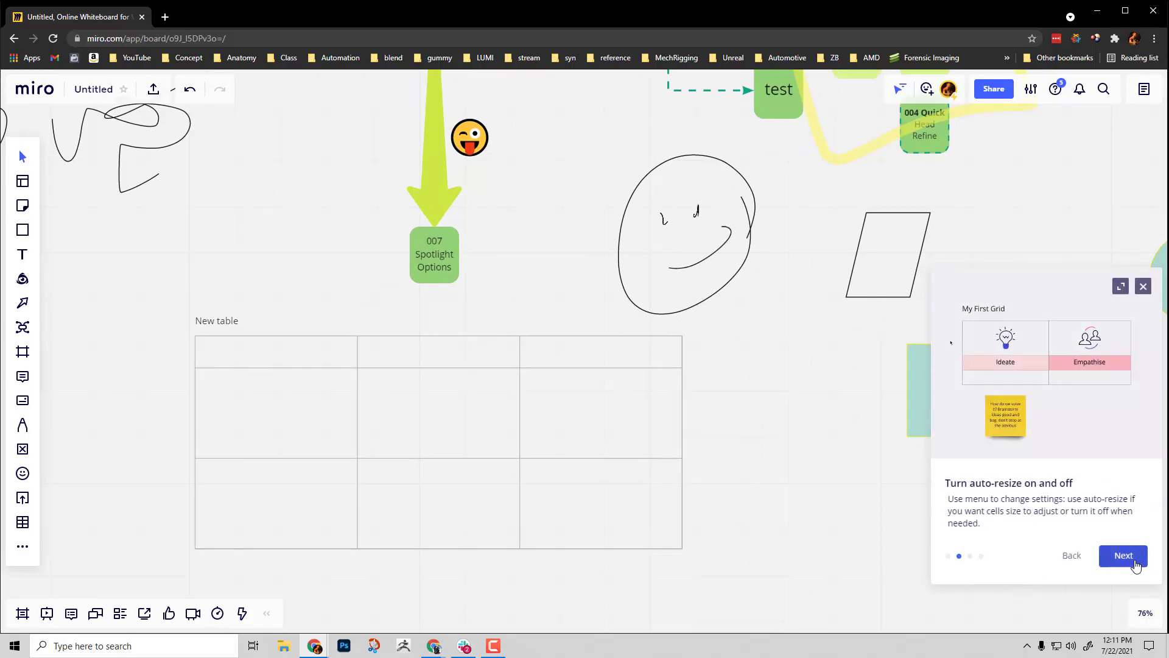
left_click(1145, 566)
left_click(1139, 563)
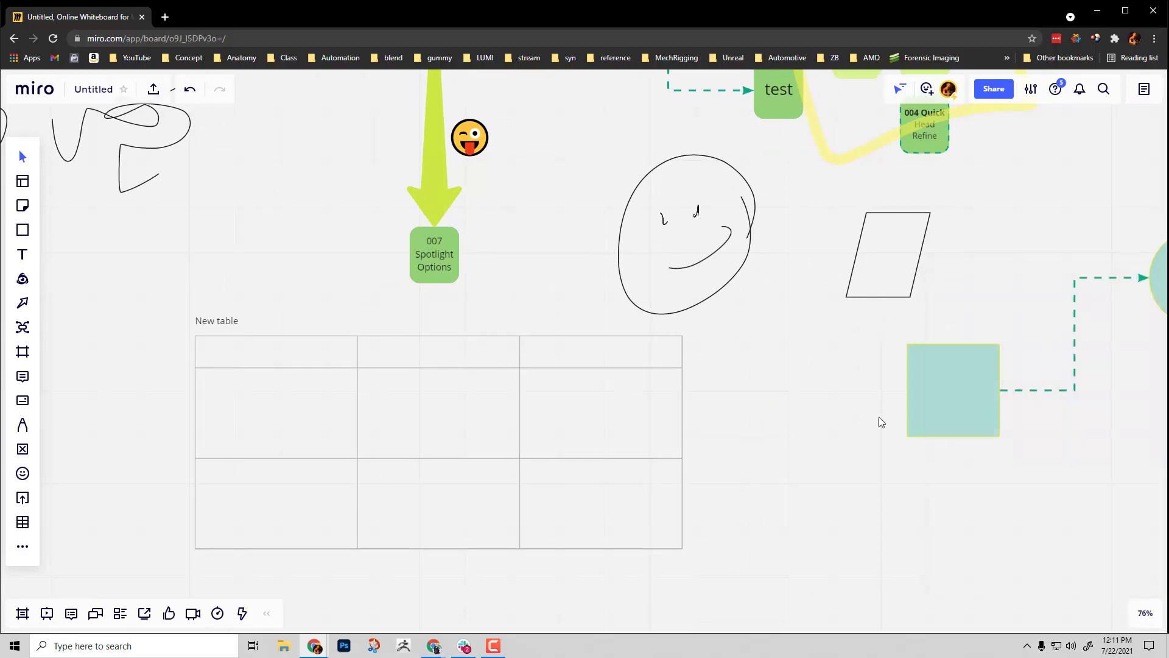
- Fill the table's first row with cyan
left_click(283, 357)
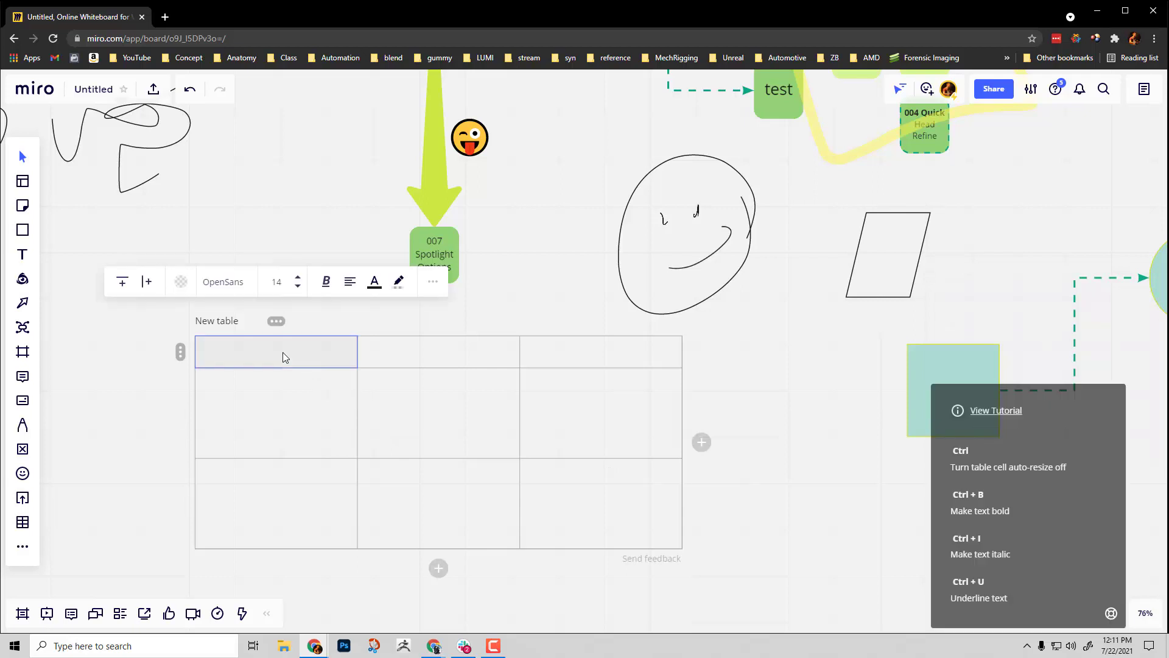
left_click(181, 352)
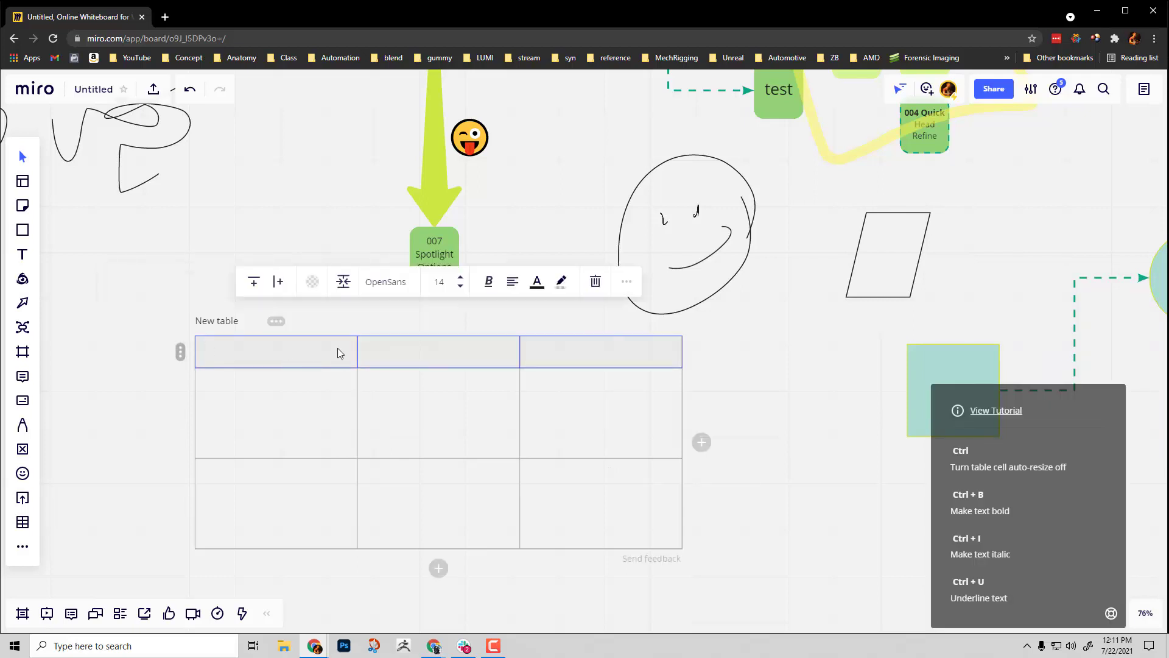
left_click(312, 282)
left_click(325, 399)
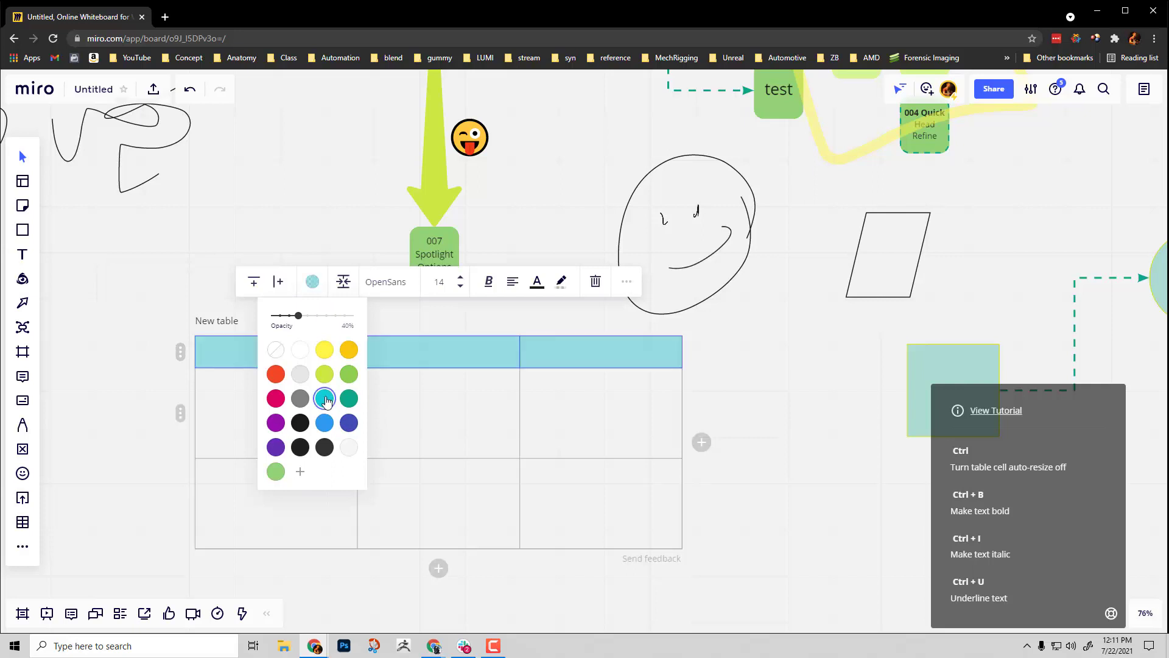
- Type 'Heading' in the top-left cell, set it to 24 and centre it
left_click(243, 349)
type("Heading")
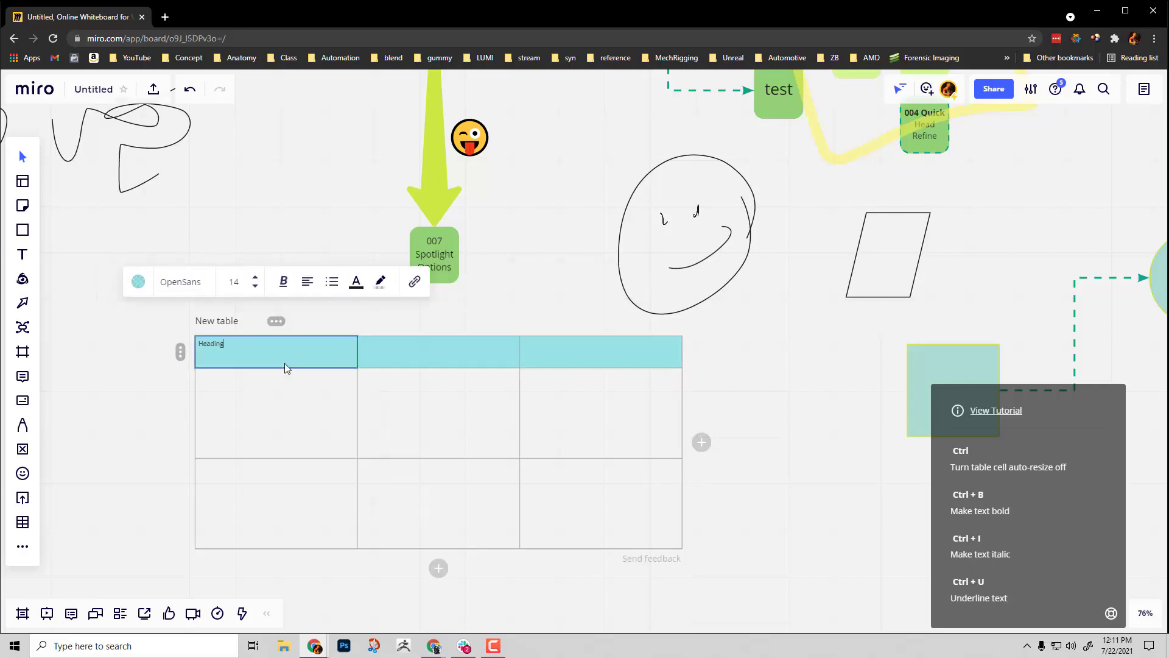
key("ctrl+a")
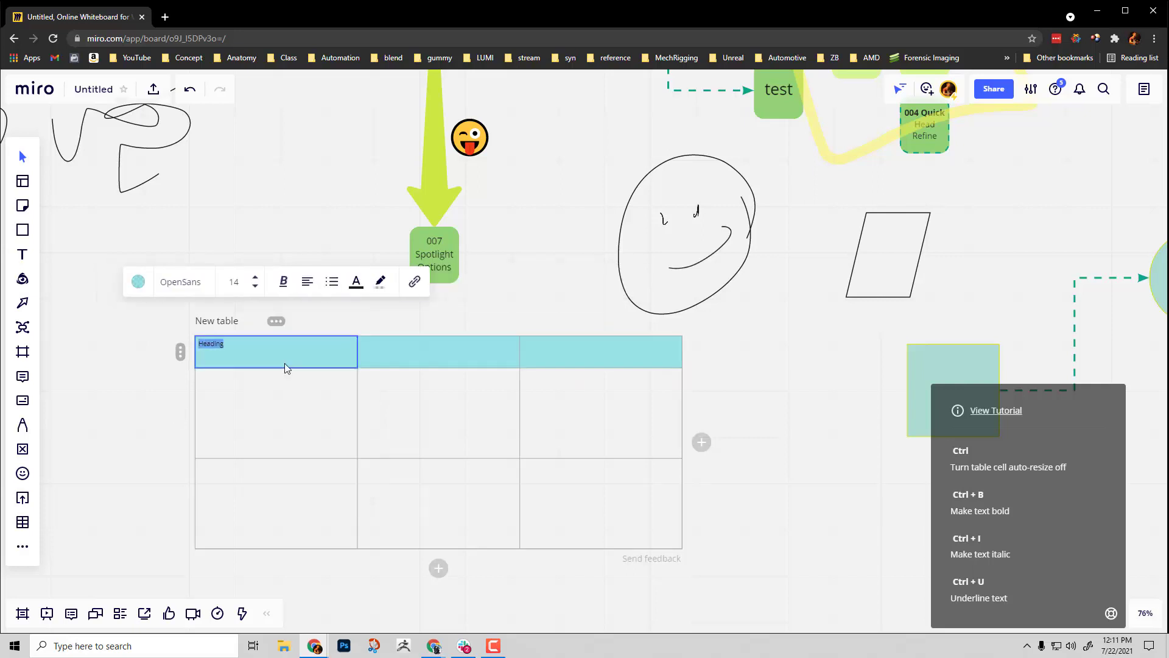
left_click(255, 277)
left_click(256, 278)
left_click(307, 282)
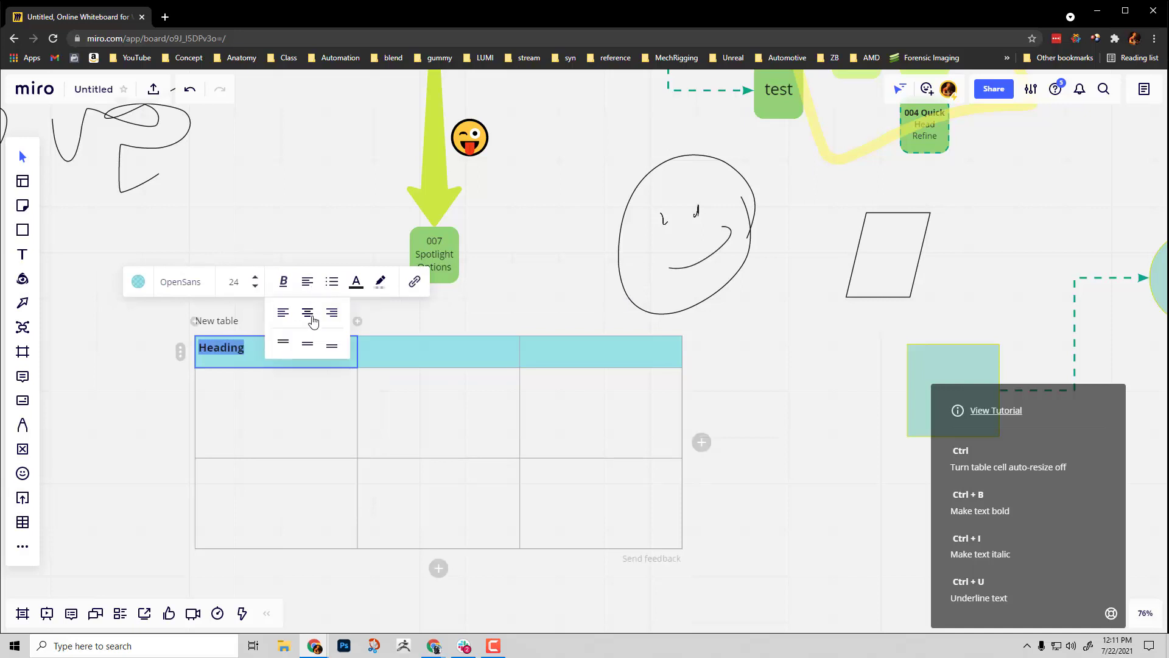
left_click(310, 312)
- Ungroup the two rows of sticky notes and shift two of them
left_click(128, 405)
scroll(276, 403, "down", 3)
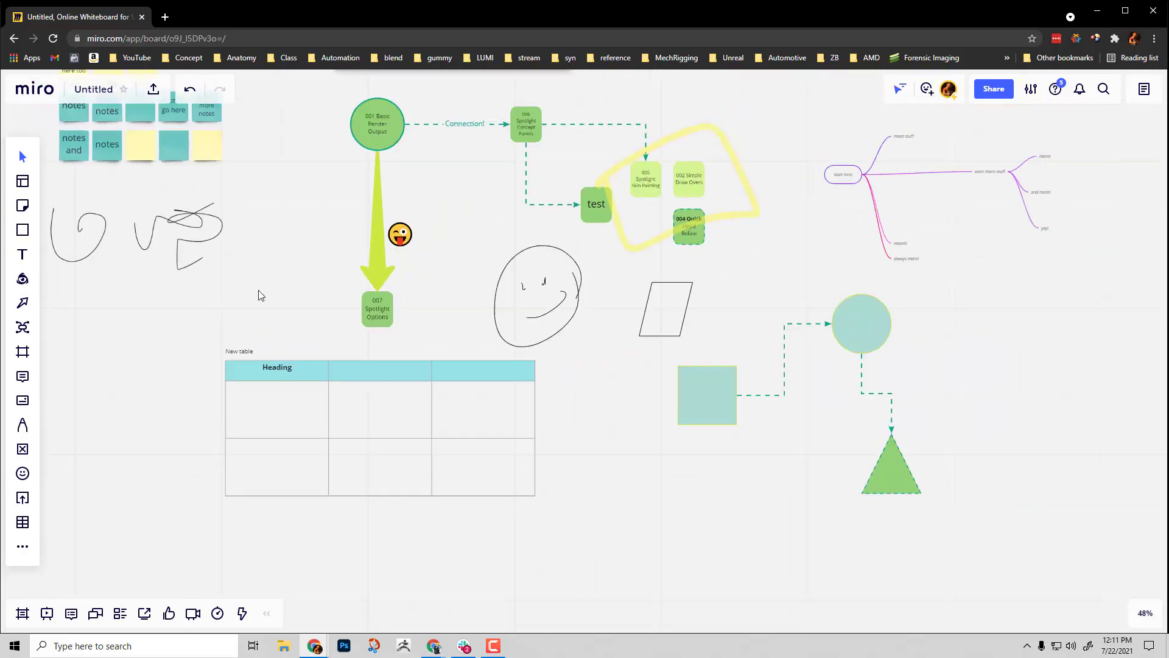
left_click_drag(181, 124, 247, 177)
left_click(244, 168)
left_click(238, 202, "shift")
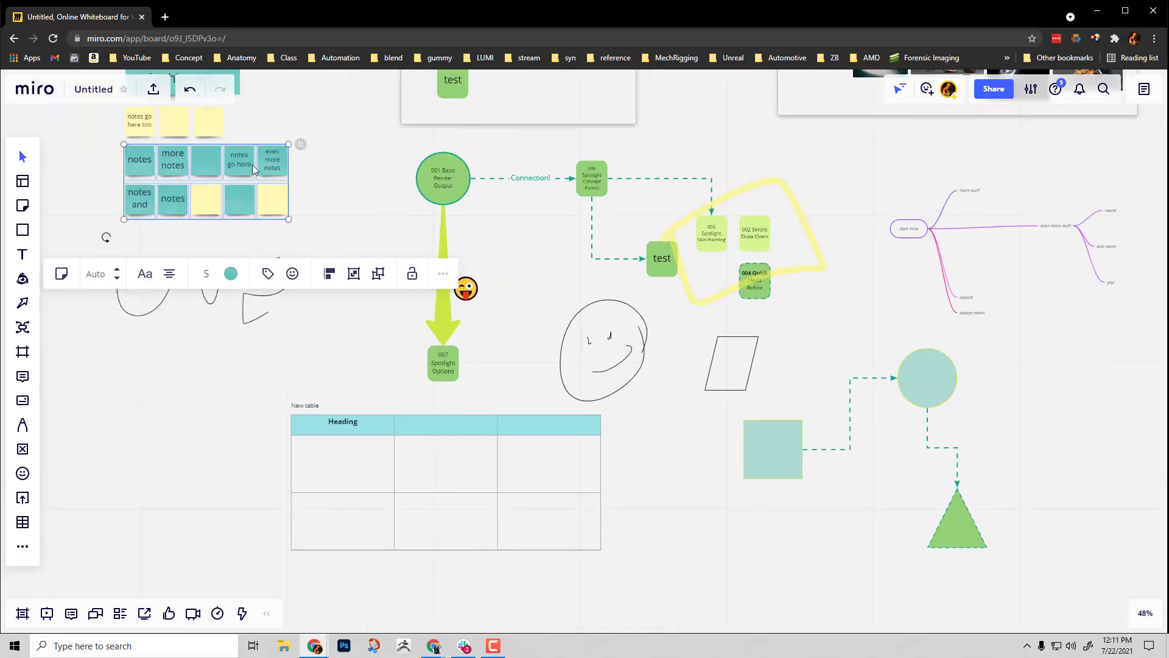
right_click(251, 165)
left_click(273, 163)
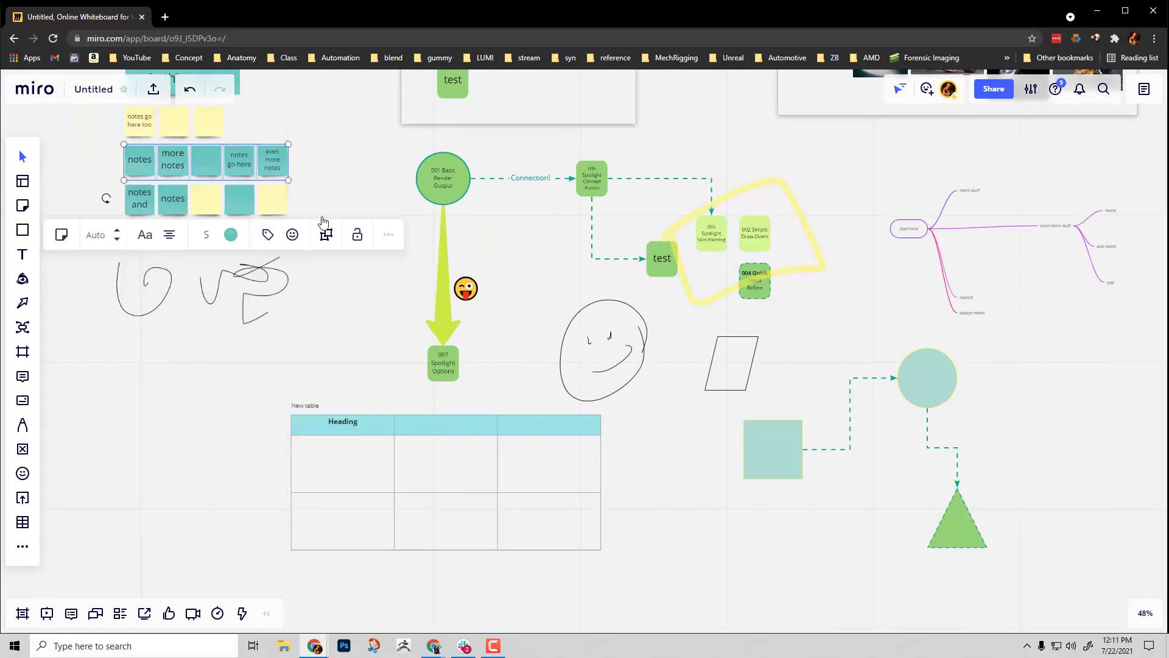
left_click(325, 232)
left_click_drag(273, 163, 311, 125)
- Arrange the five sticky notes in a three-column grid inside the first body cell
left_click(151, 166)
left_click(151, 205)
scroll(301, 452, "up", 2)
left_click_drag(272, 204, 514, 474)
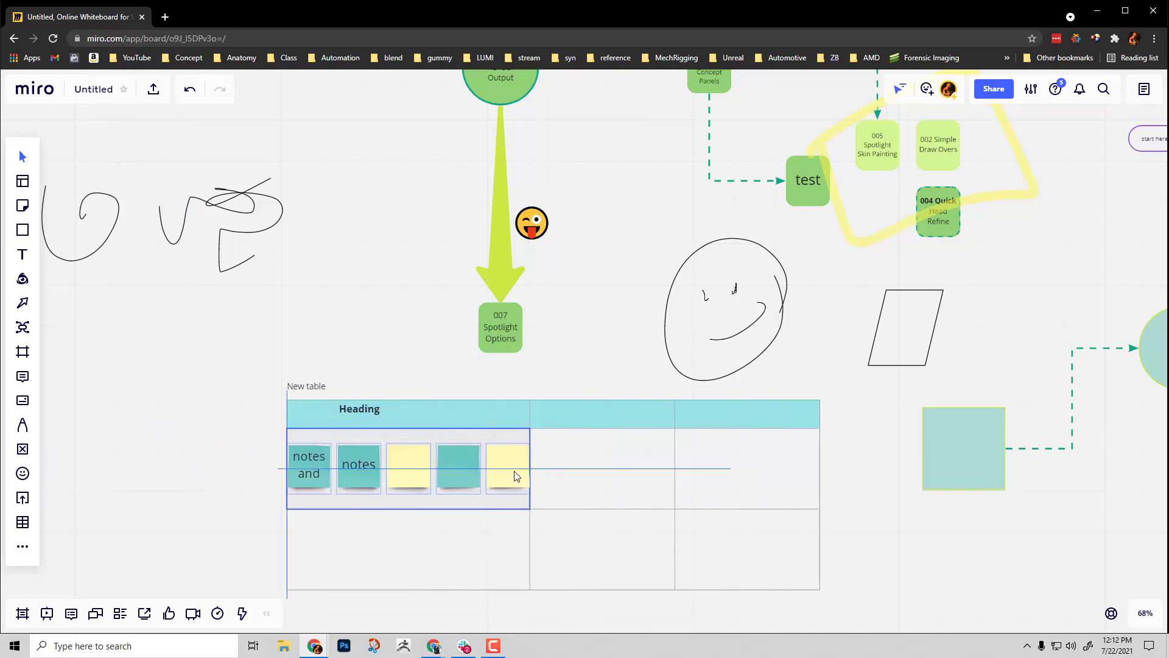
left_click_drag(512, 471, 231, 452)
left_click_drag(232, 534, 402, 536)
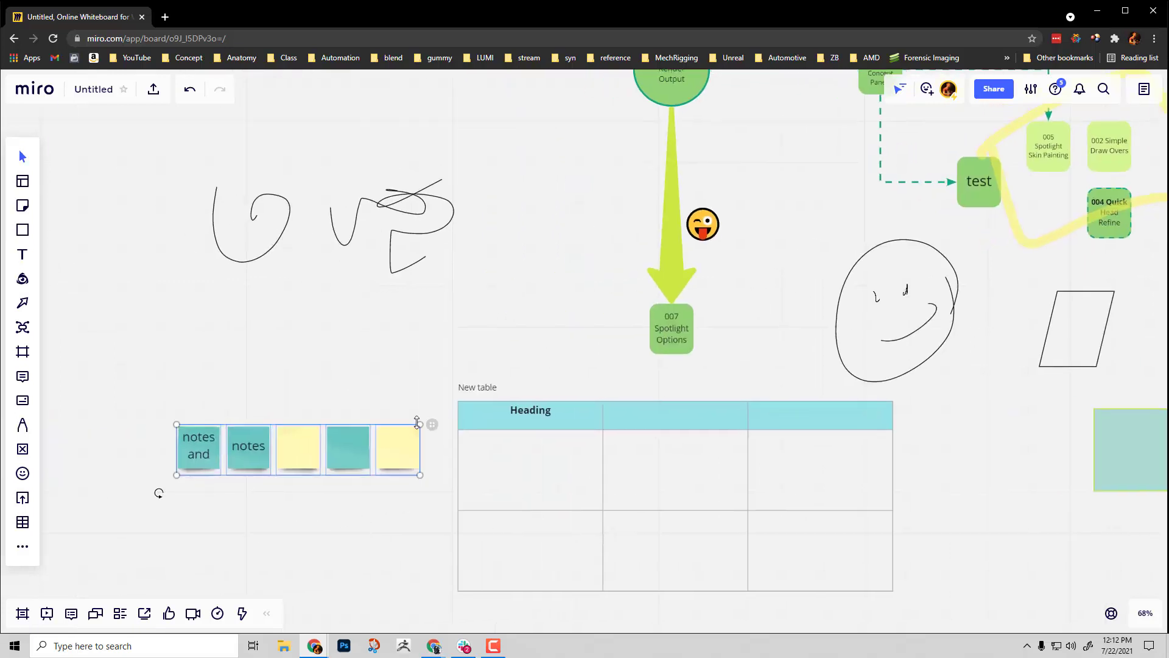
left_click_drag(429, 425, 330, 425)
left_click_drag(246, 455, 530, 464)
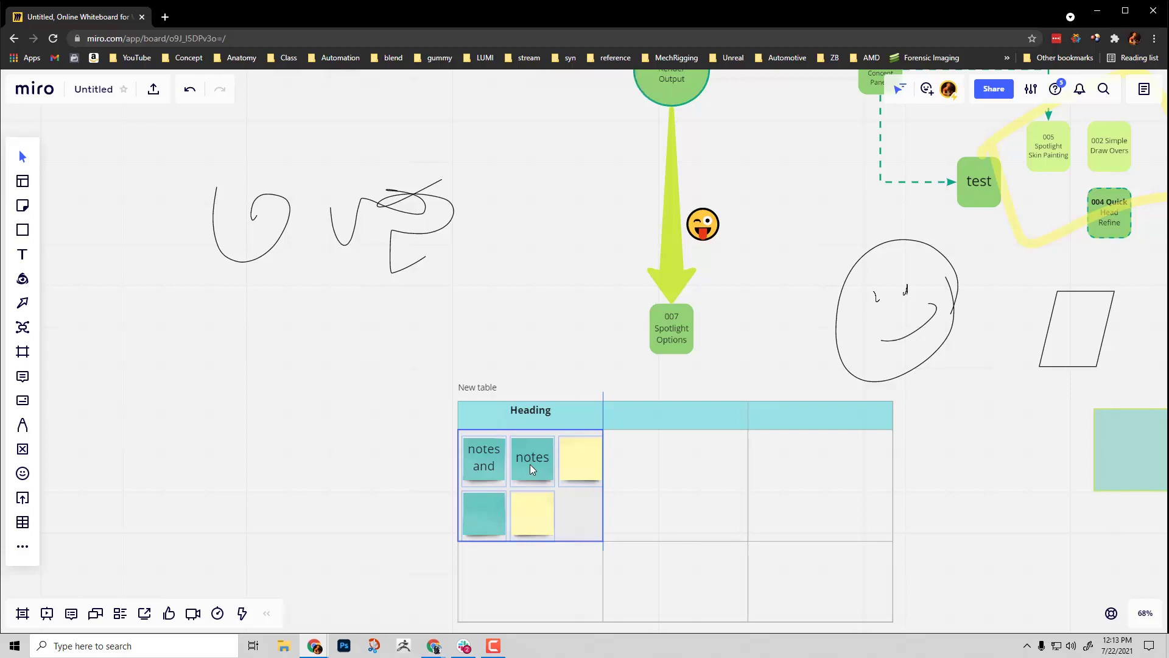
left_click_drag(530, 464, 529, 464)
- Widen the first column slightly and add a bottom row merged into one cell
left_click_drag(340, 477, 184, 461)
left_click(339, 411)
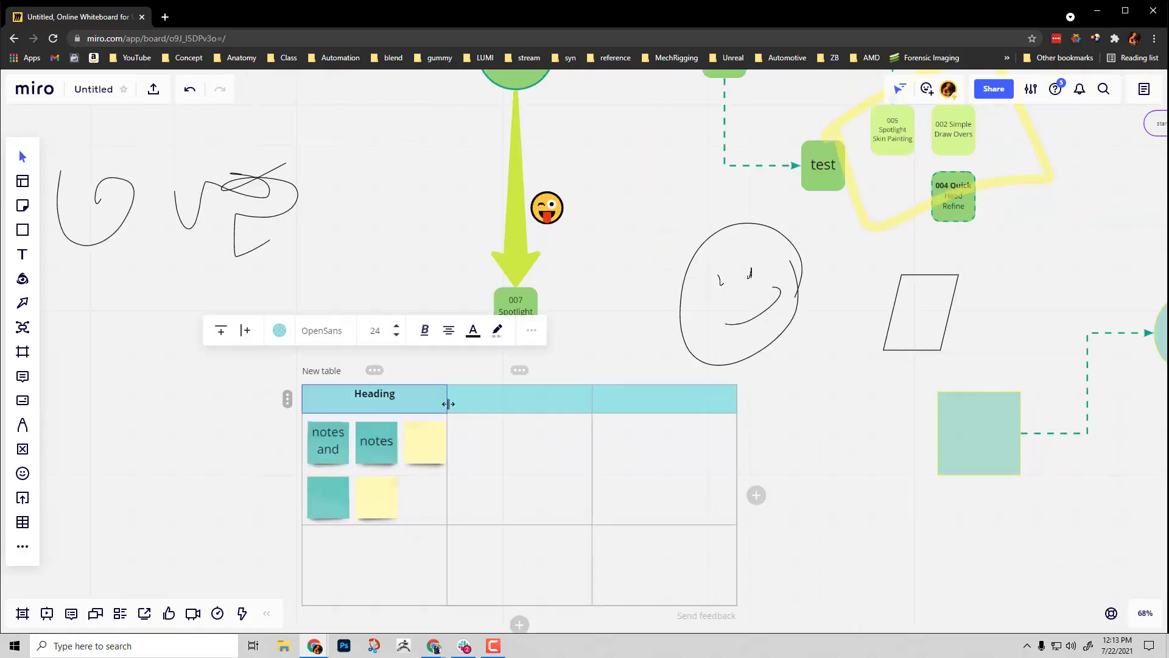
left_click_drag(450, 402, 455, 403)
scroll(261, 491, "down", 2)
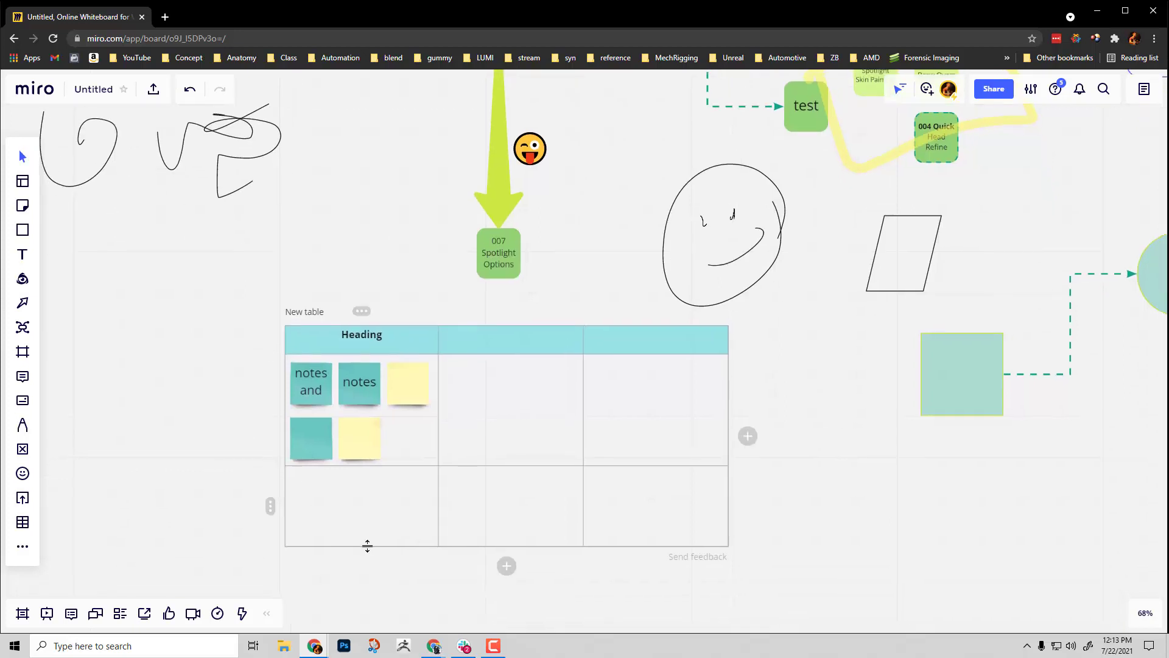
left_click(505, 566)
scroll(485, 566, "down", 2)
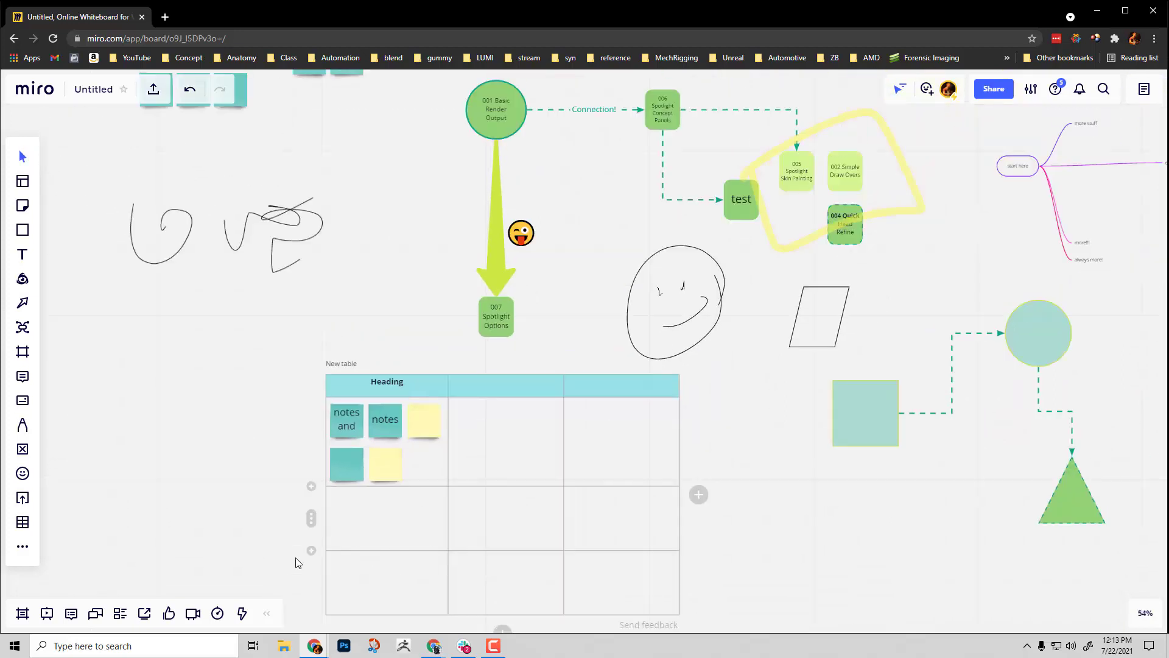
left_click(313, 583)
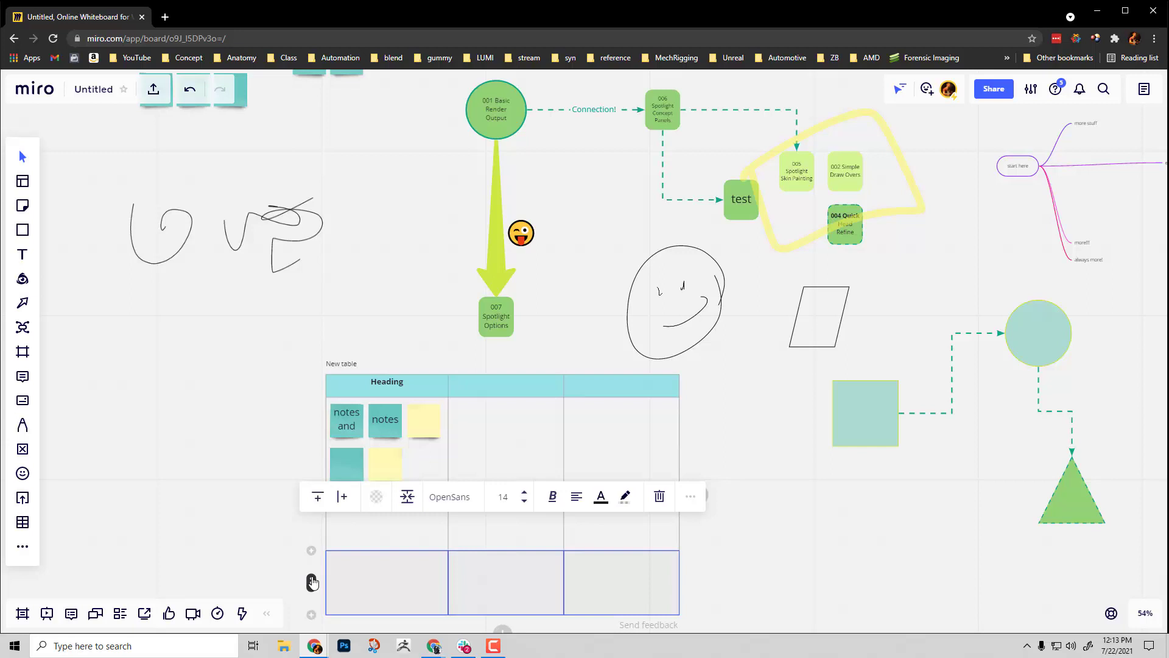
left_click(407, 496)
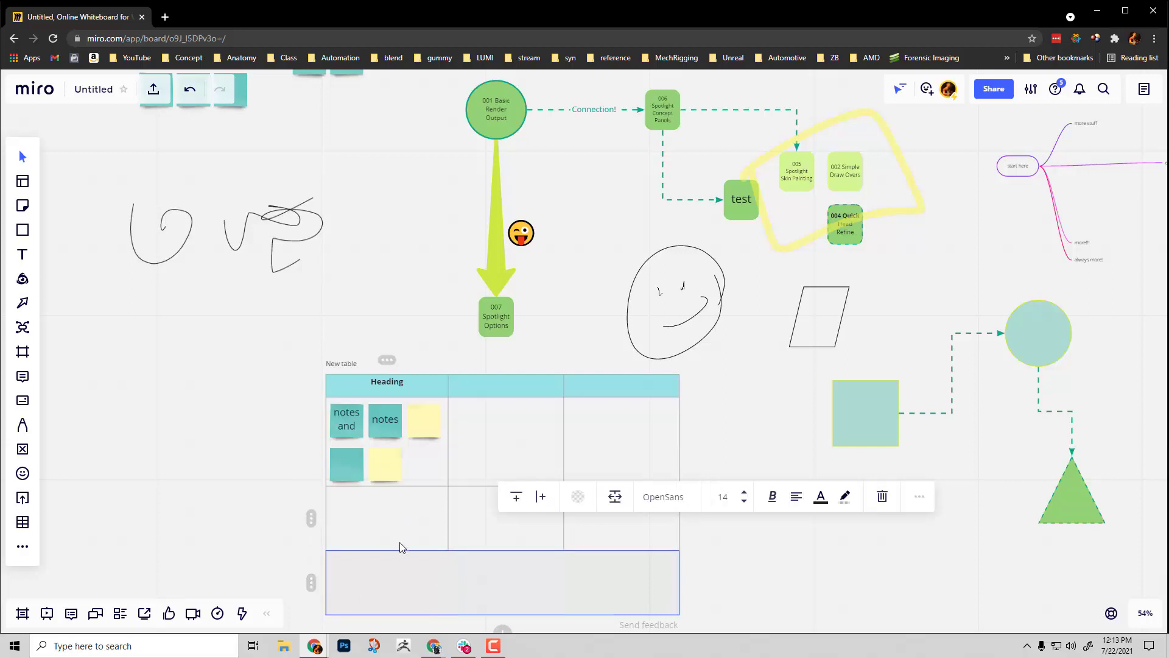
left_click(788, 561)
- Select the second and third cells of the first body row, then clear the selection
scroll(754, 584, "down", 2)
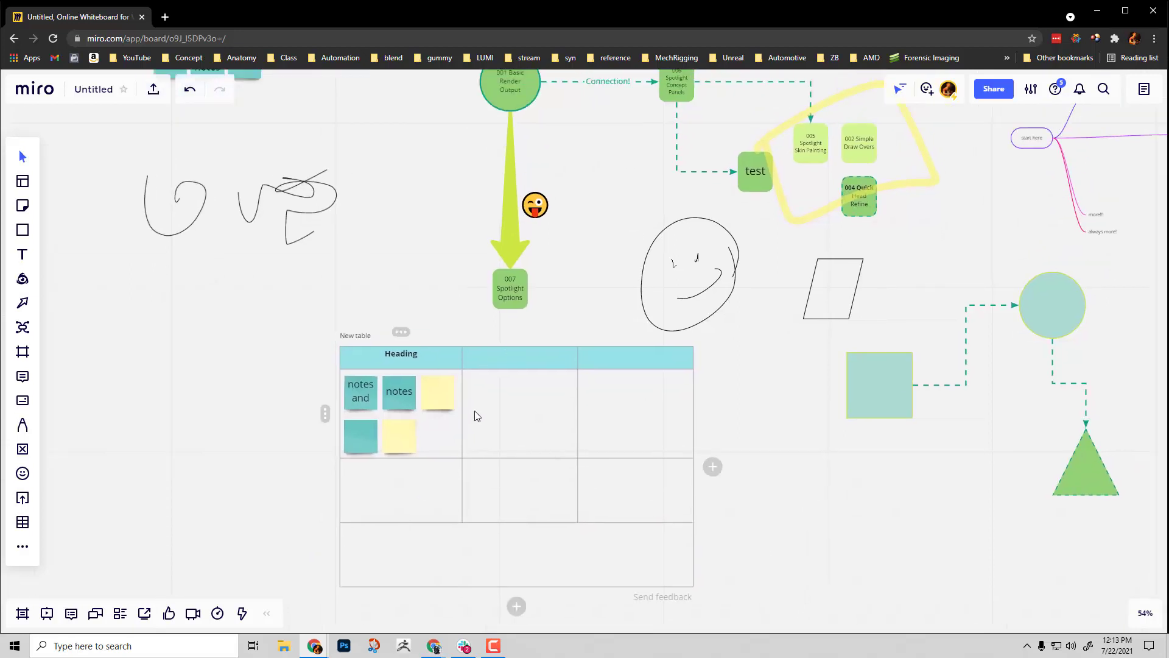
left_click(506, 411)
left_click(627, 404)
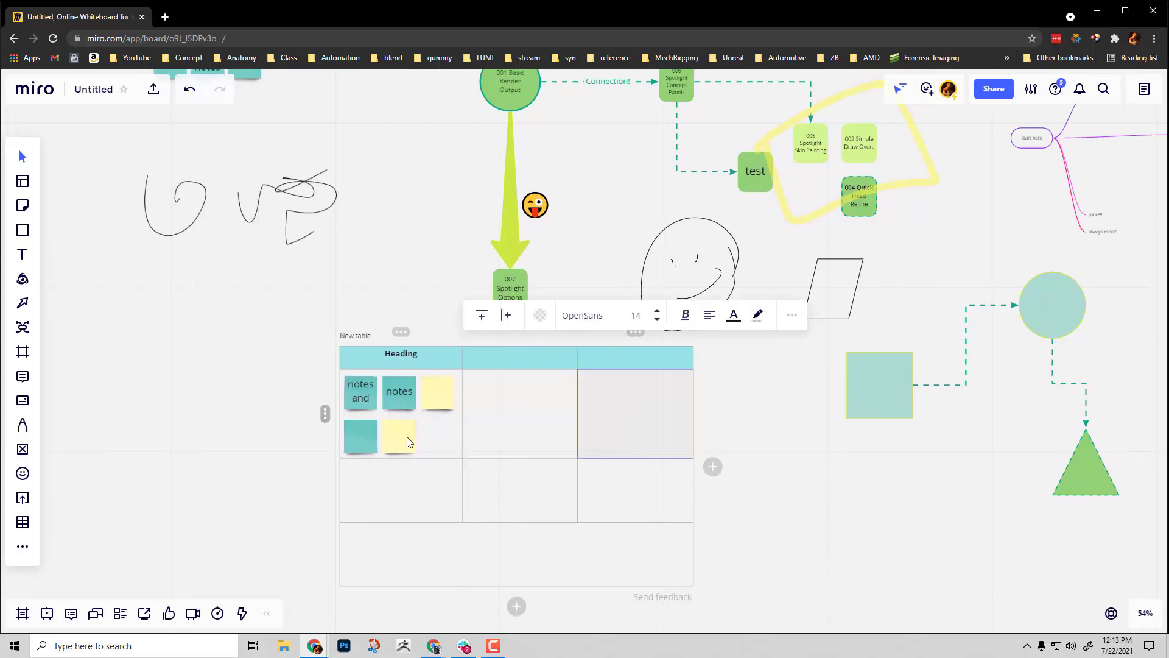
left_click_drag(289, 405, 289, 406)
left_click(169, 373)
left_click(24, 546)
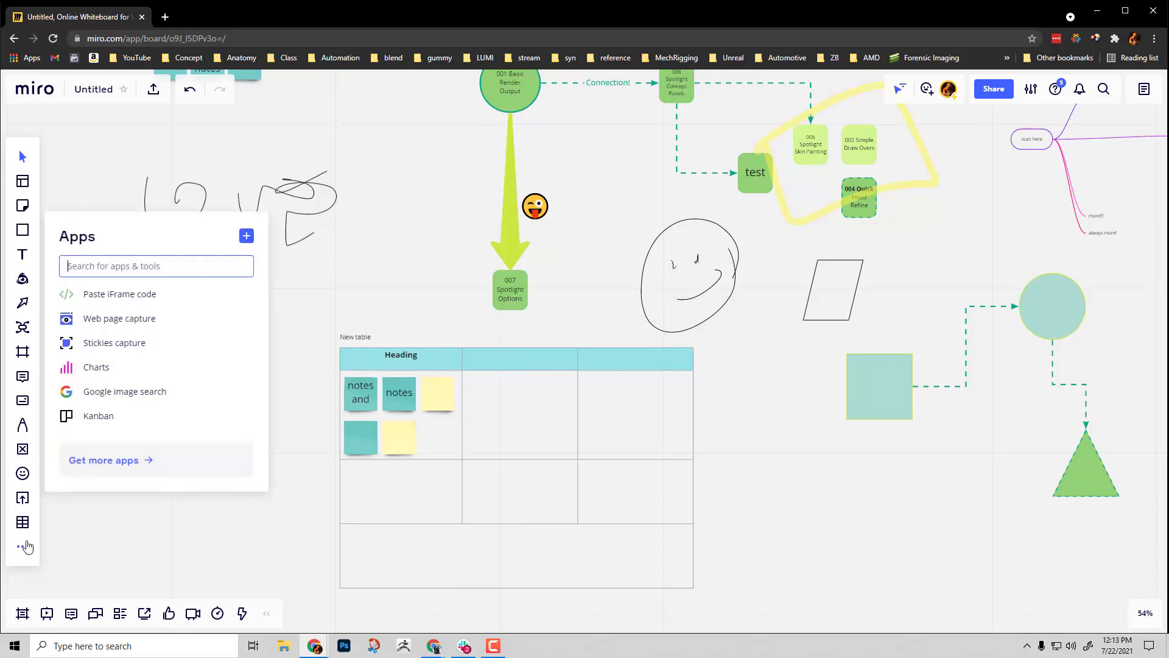
left_click(85, 540)
left_click(24, 549)
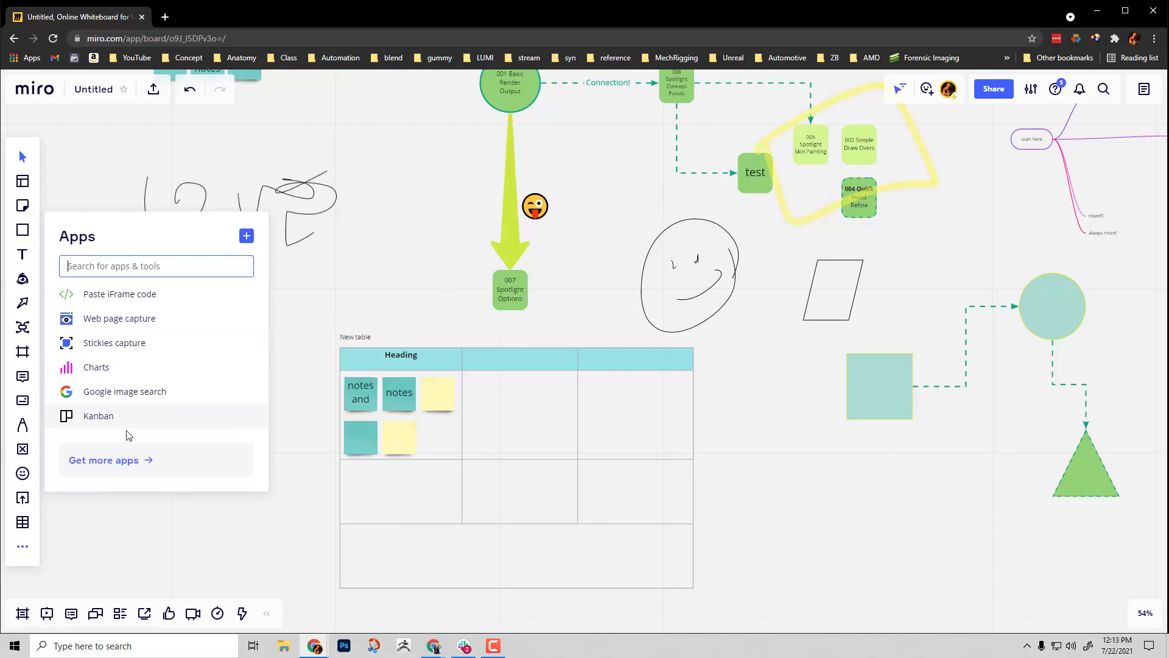
- Select an empty sticky note in Notes 02, then open and dismiss the collaborator options
scroll(393, 249, "down", 5)
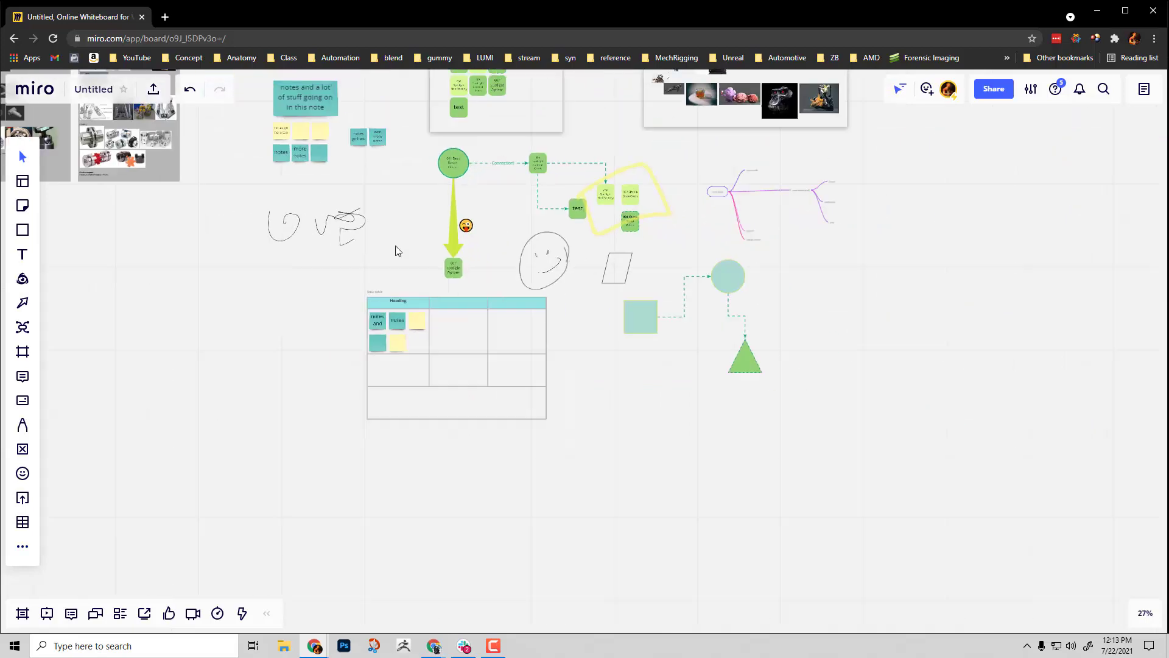
left_click_drag(430, 295, 522, 352)
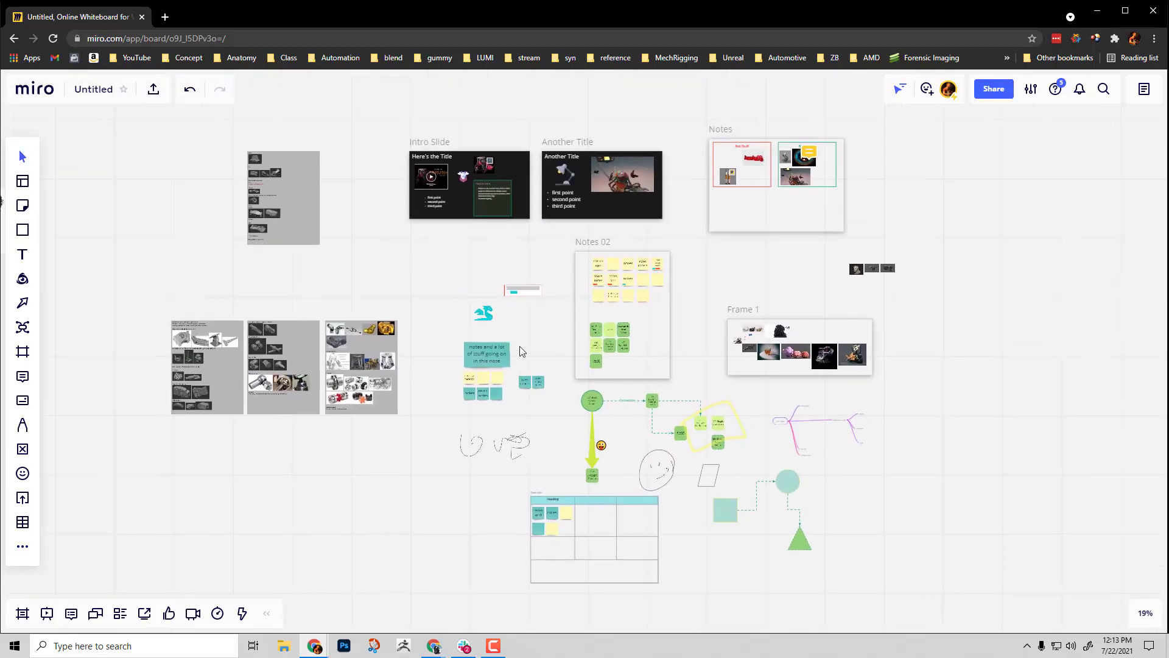
left_click_drag(558, 173, 490, 181)
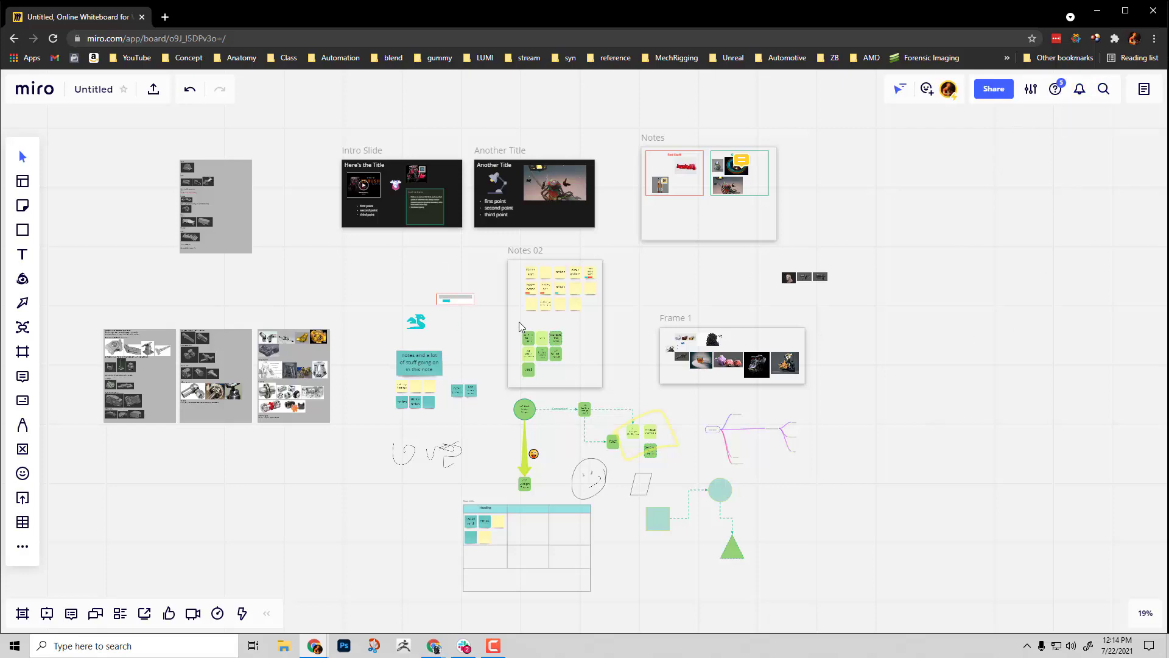
left_click(547, 275)
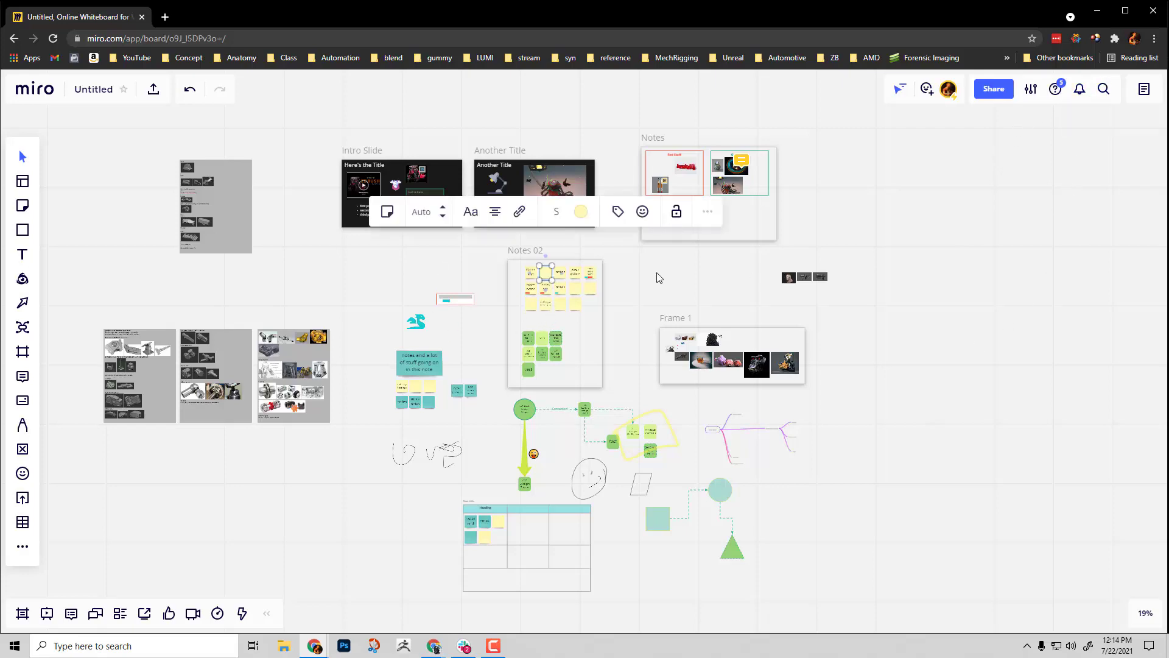
scroll(655, 274, "up", 3)
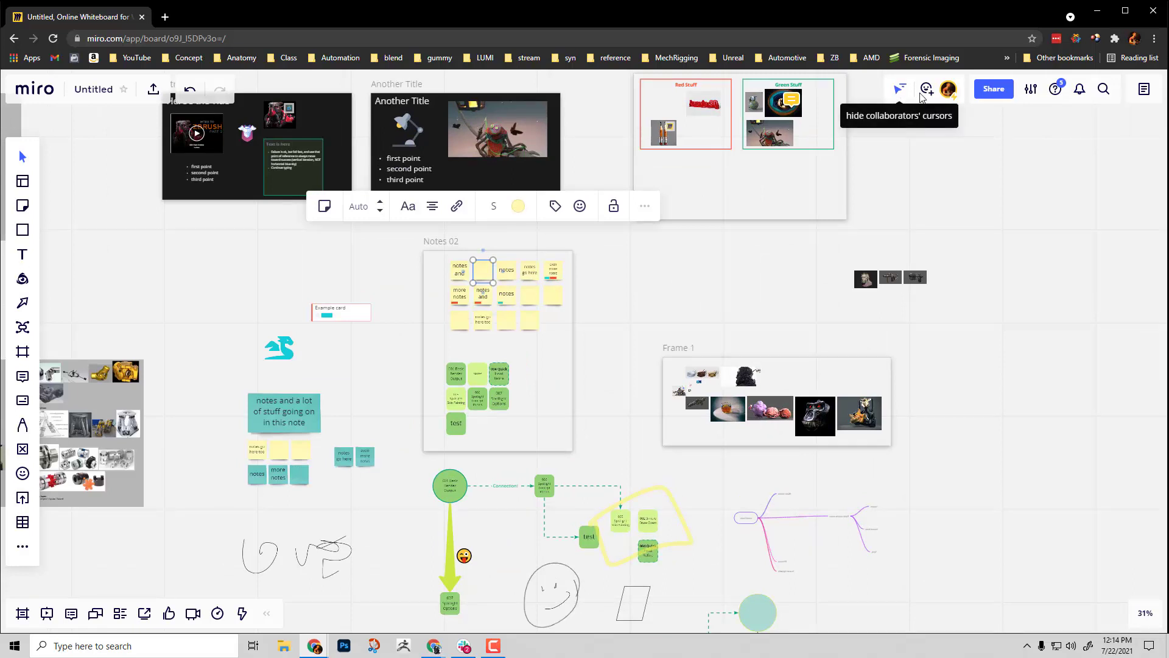
left_click(950, 92)
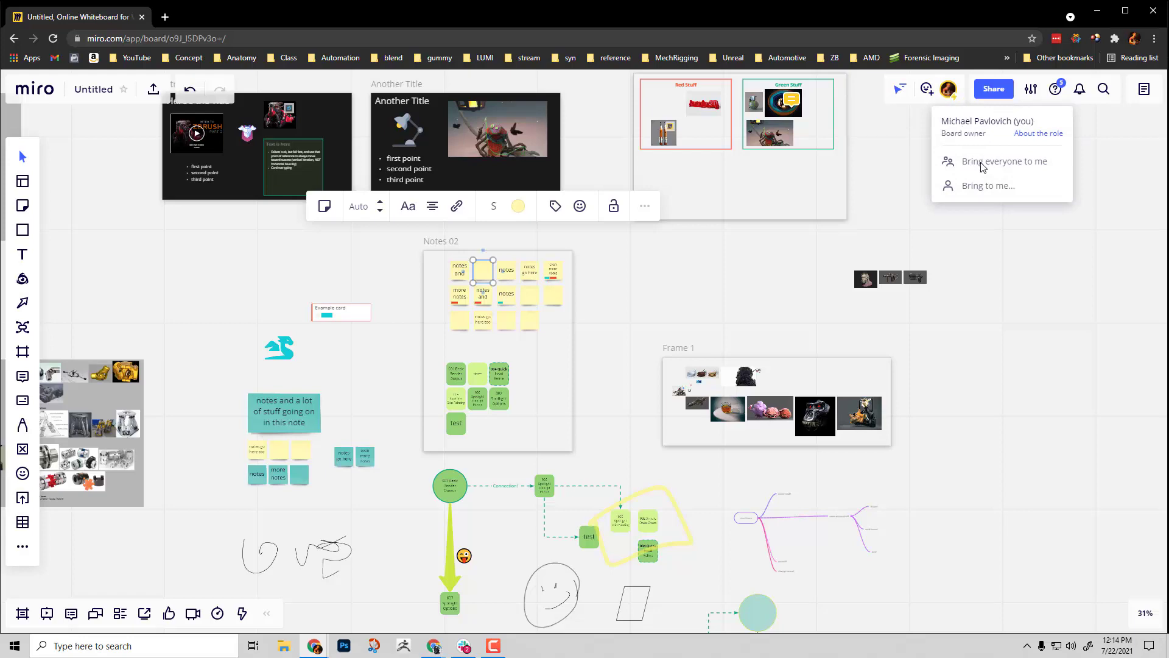
left_click(863, 246)
- Recentre the view on Notes 02 and toggle the board notes panel open and closed
left_click_drag(802, 236, 886, 217)
left_click_drag(319, 353, 257, 352)
scroll(493, 329, "up", 5, "ctrl")
scroll(494, 329, "left", 1)
scroll(493, 329, "up", 1)
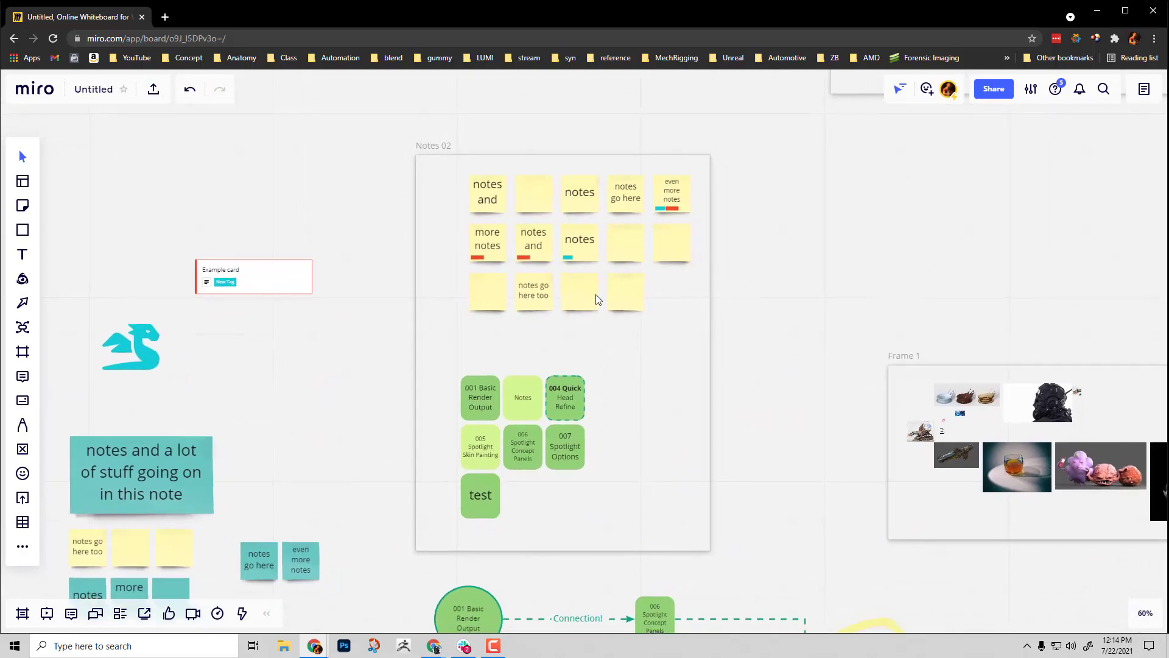
scroll(623, 309, "up", 1)
scroll(691, 358, "right", 1)
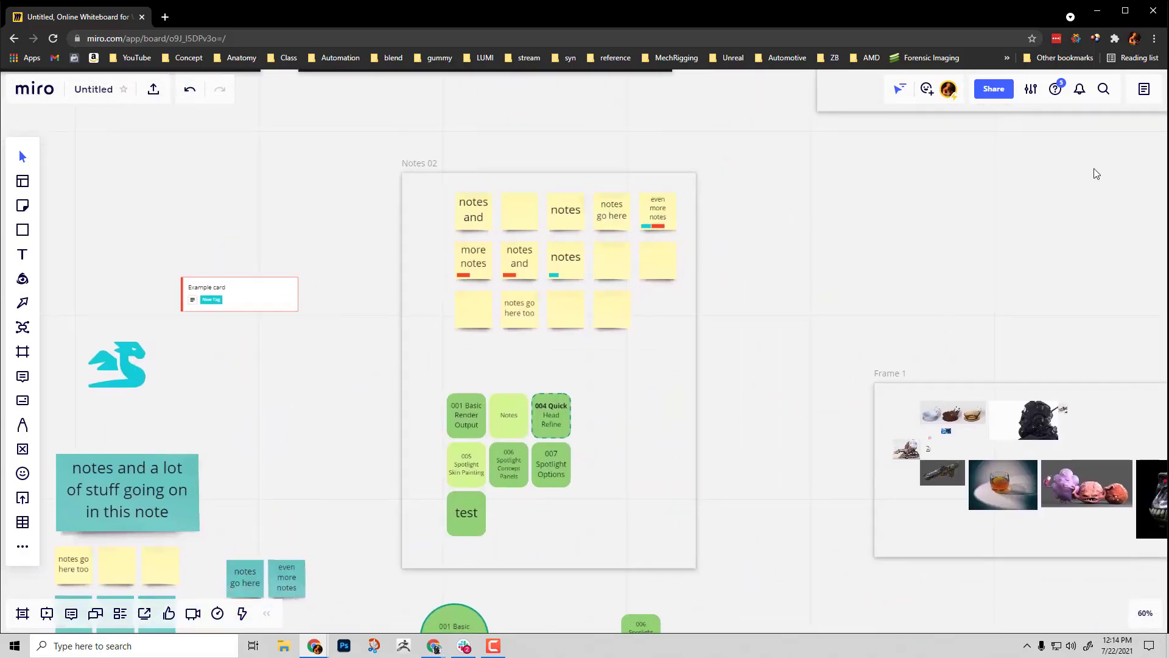
left_click(1143, 89)
left_click(1144, 89)
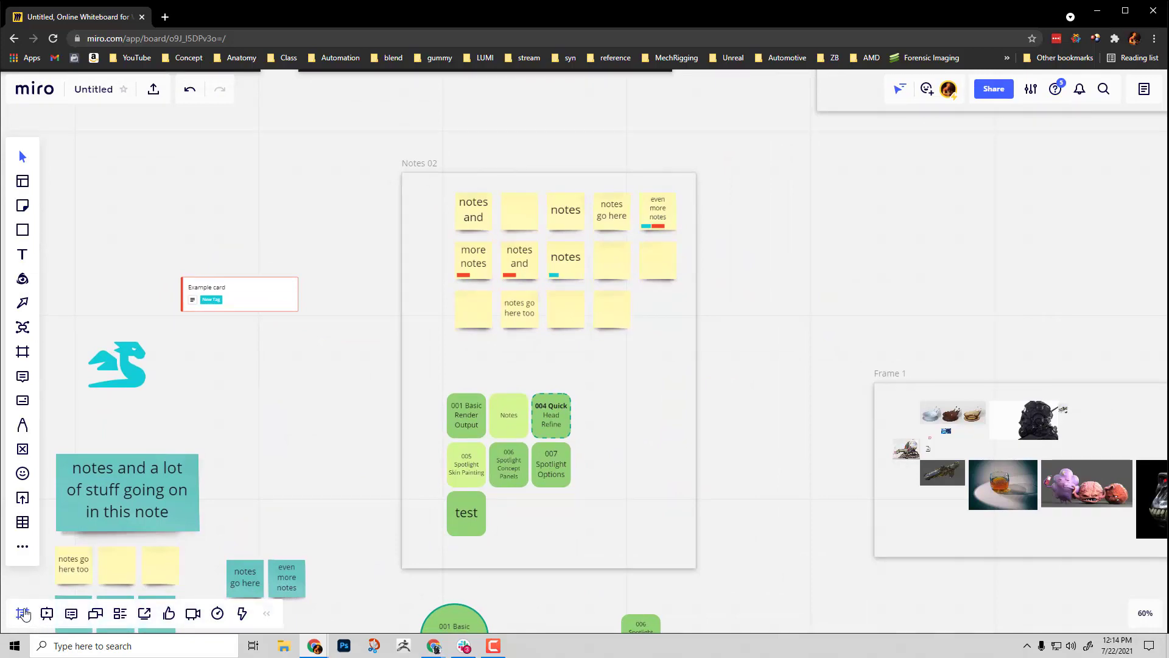
left_click(96, 613)
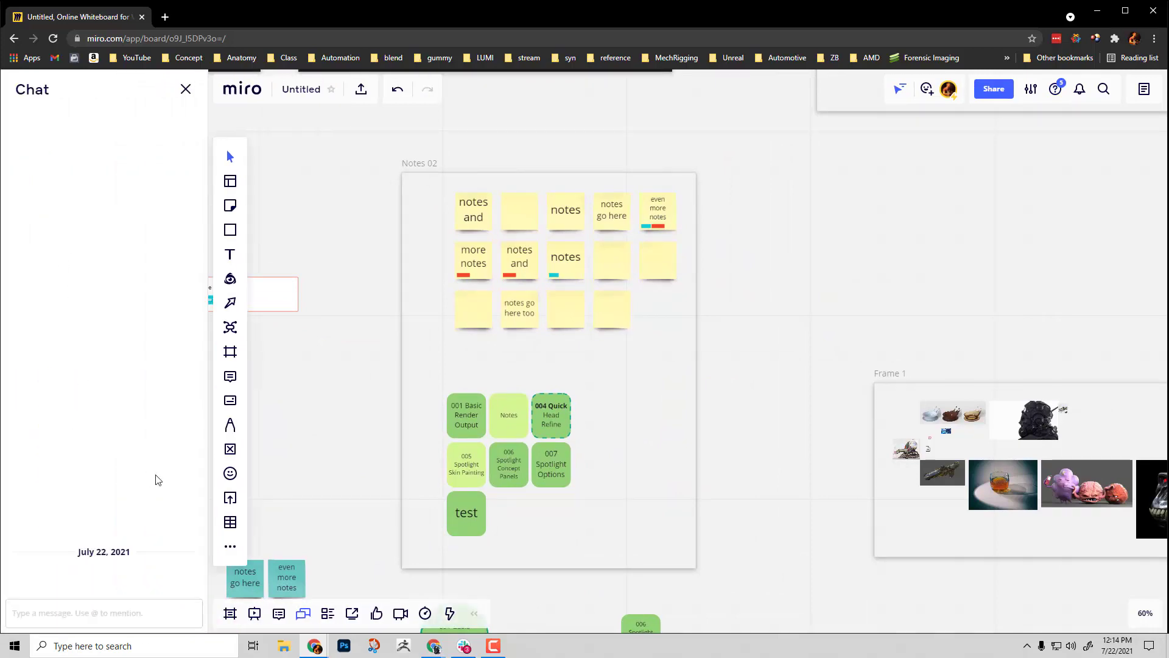
scroll(987, 243, "down", 6)
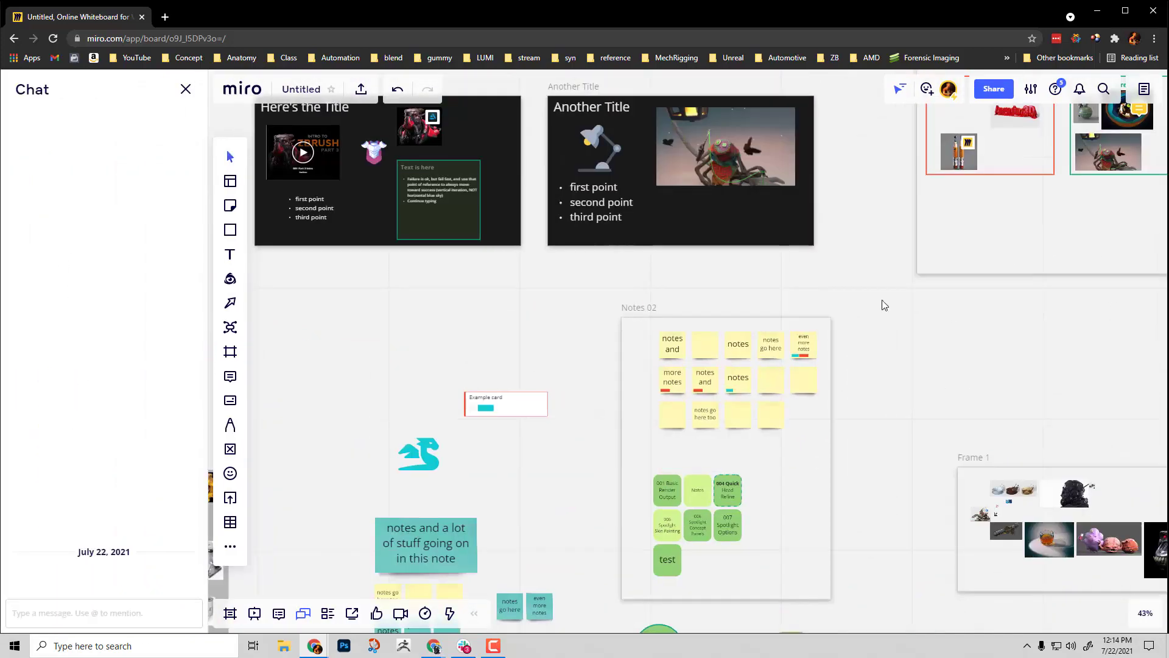
scroll(888, 217, "down", 2)
scroll(853, 274, "up", 5)
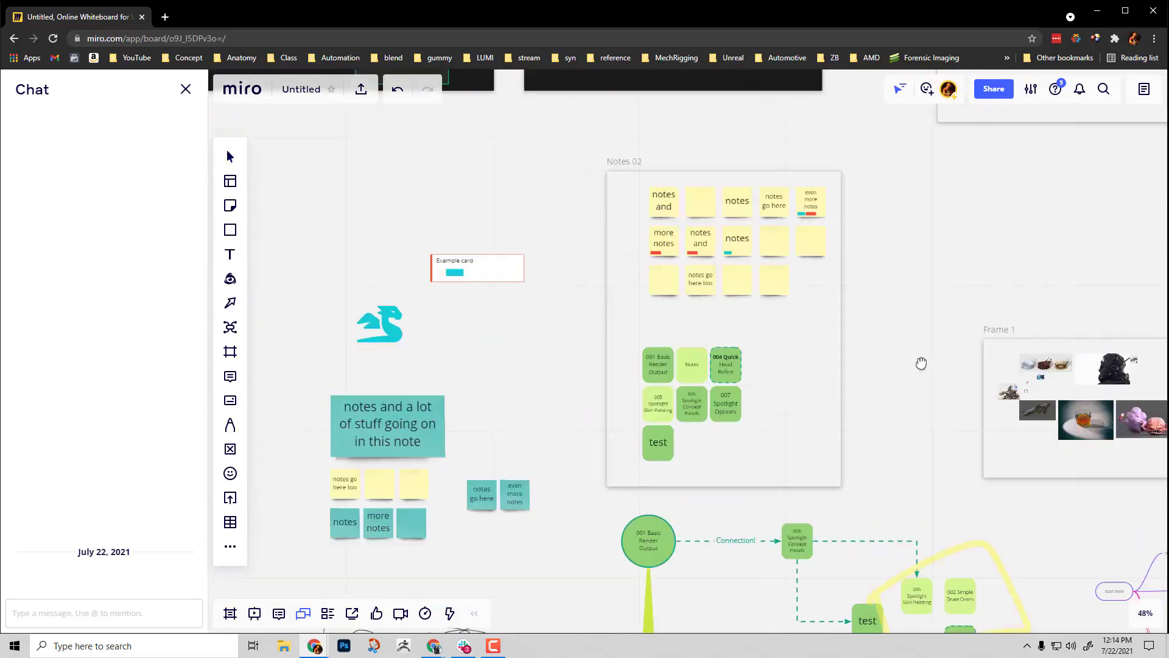
scroll(907, 329, "up", 2)
scroll(912, 311, "down", 4)
scroll(913, 349, "up", 1)
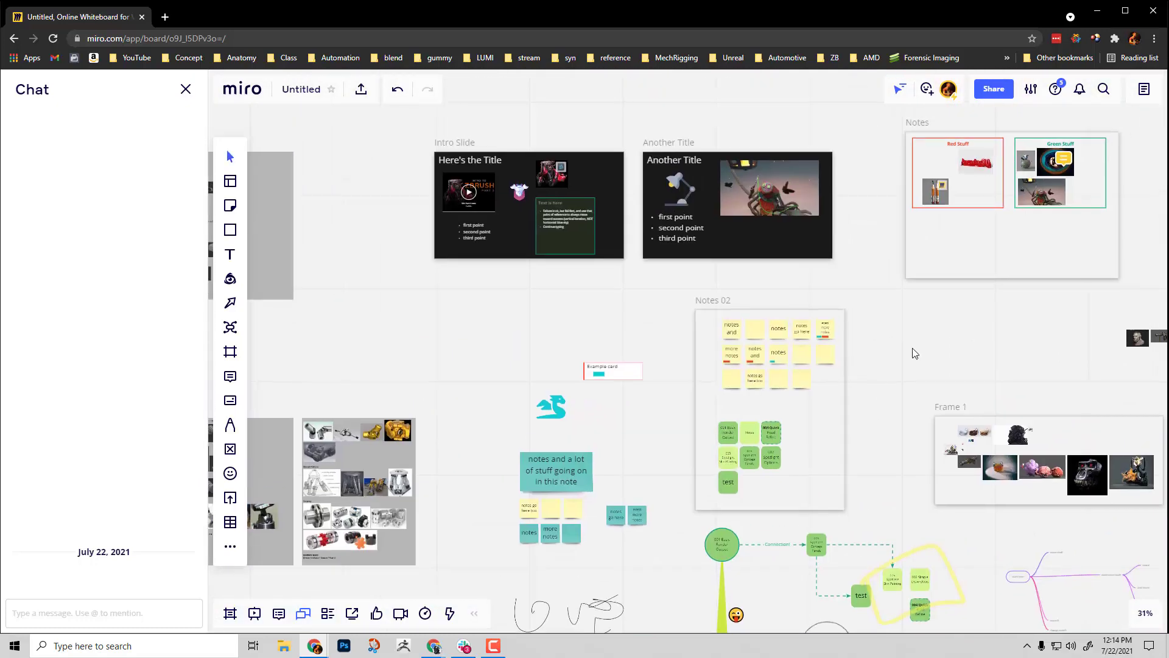
scroll(824, 417, "up", 2)
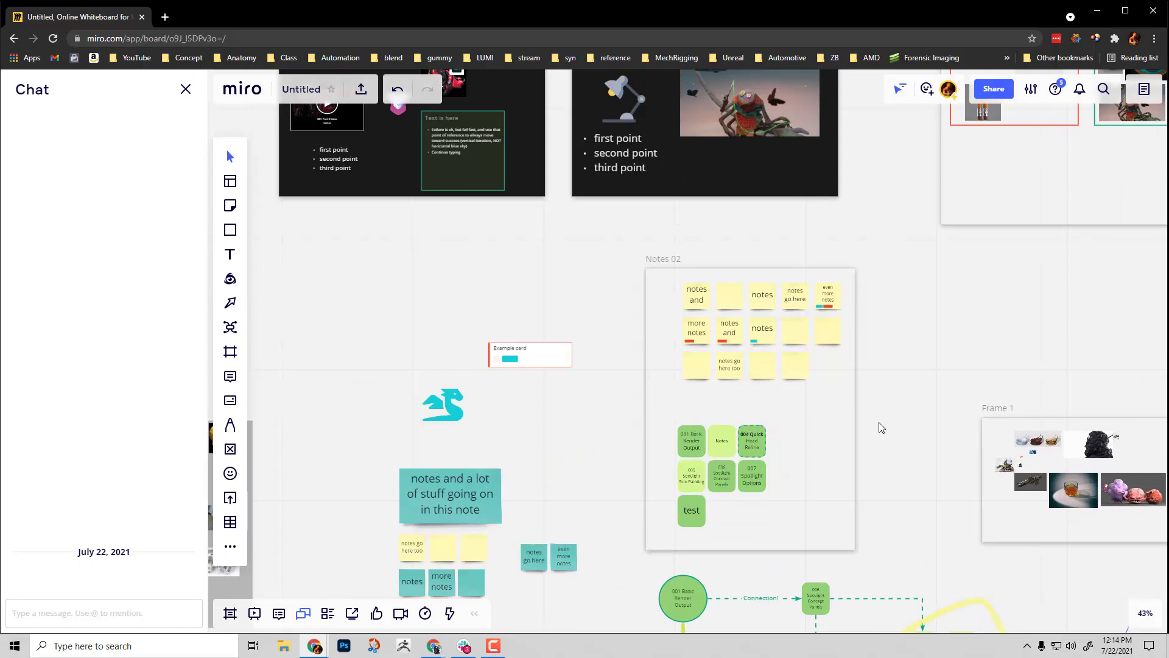
scroll(910, 376, "right", 1)
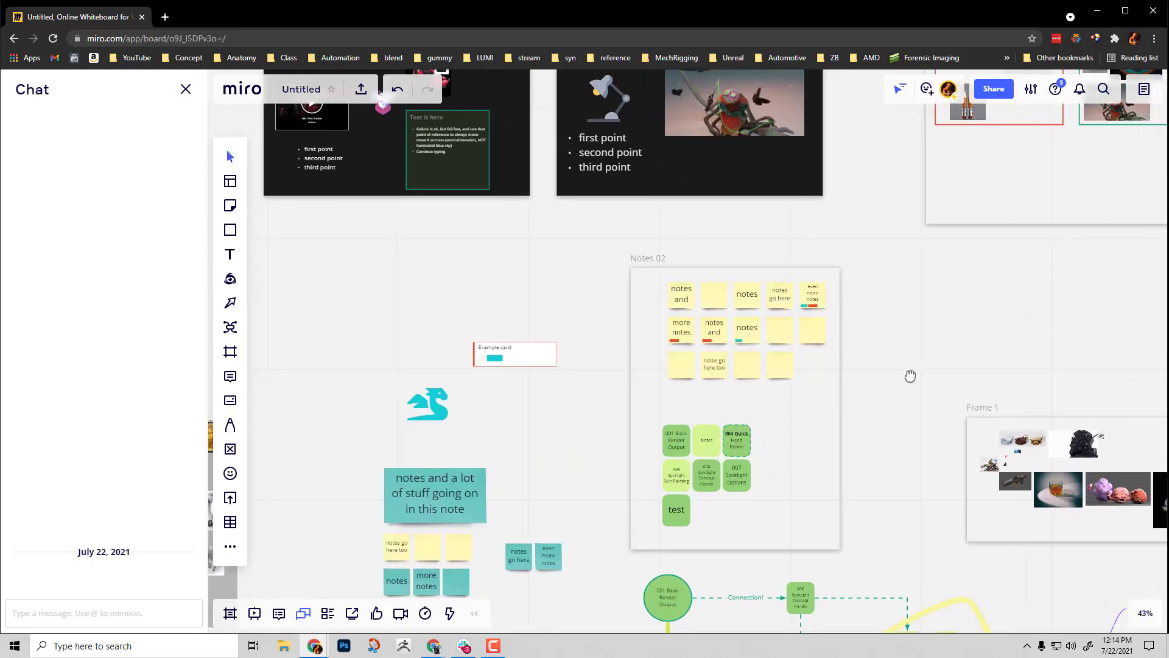
scroll(910, 376, "down", 5)
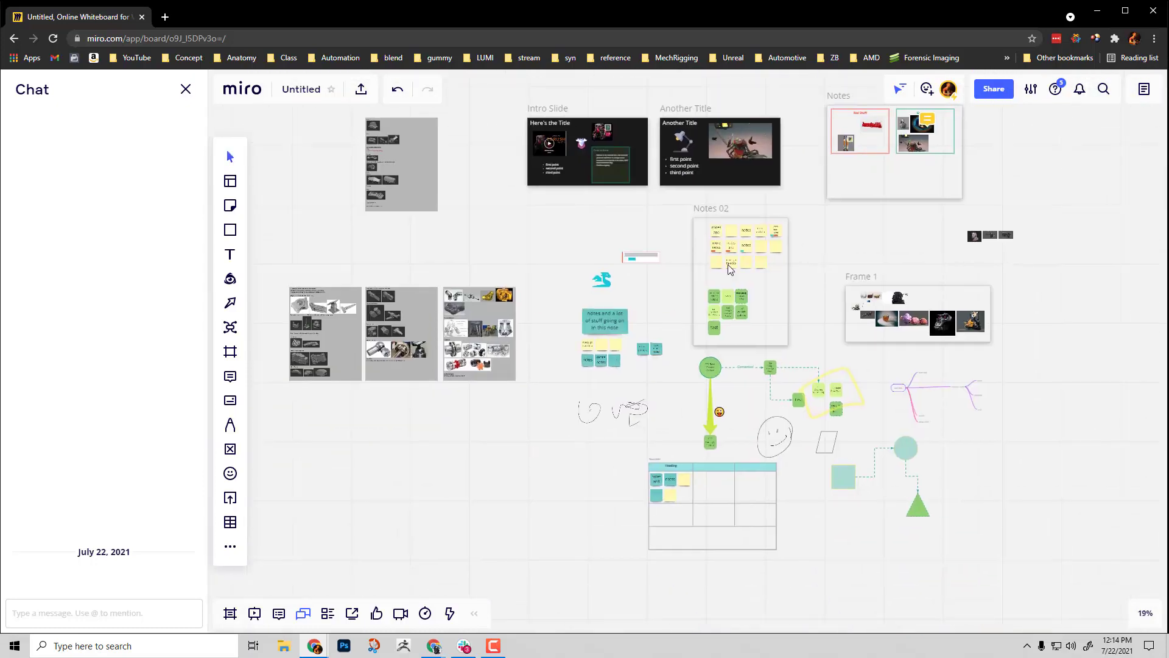
scroll(522, 257, "up", 2)
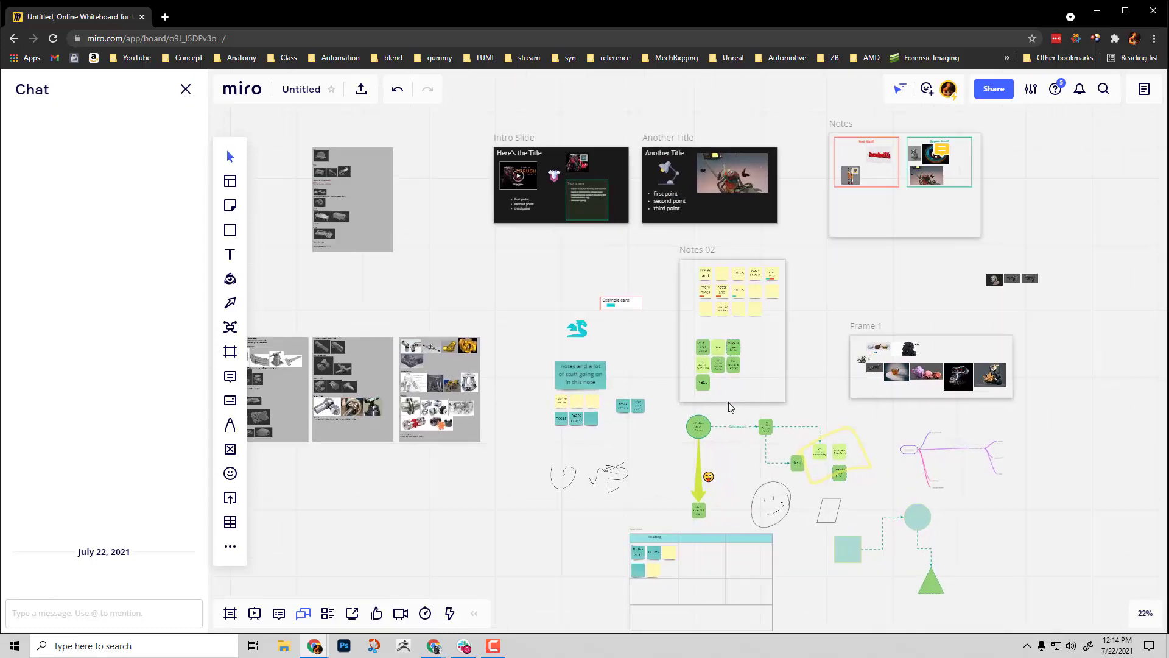
scroll(729, 402, "up", 5)
- Browse the template gallery's categories, then close the gallery
left_click(230, 181)
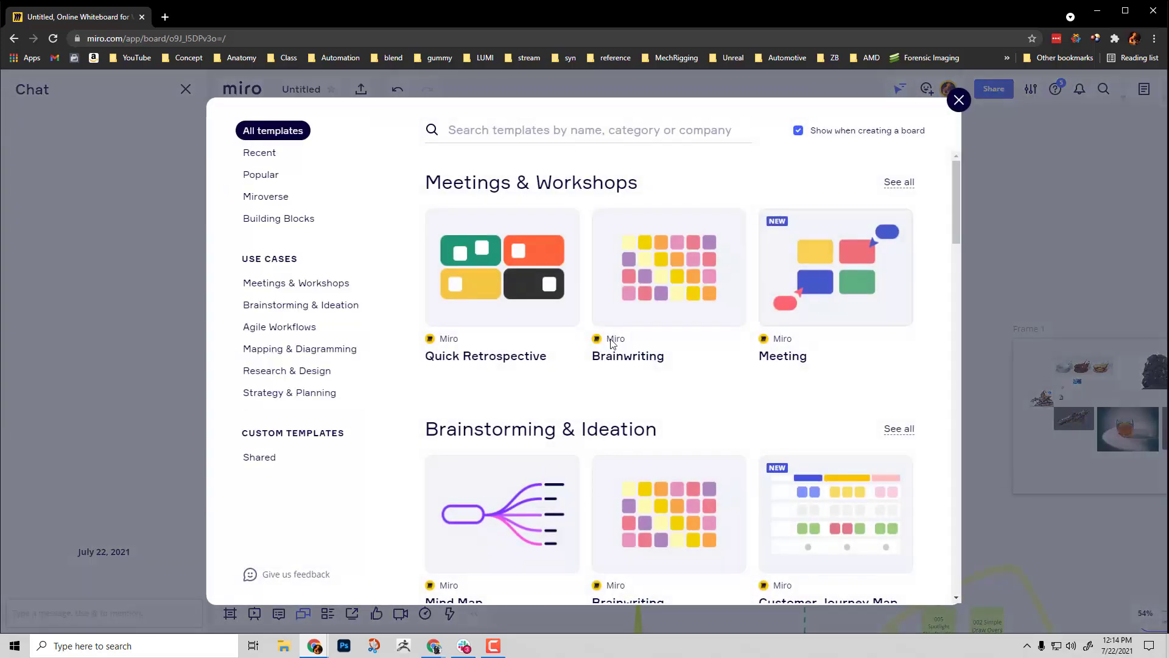
scroll(597, 300, "down", 3)
scroll(597, 301, "down", 15)
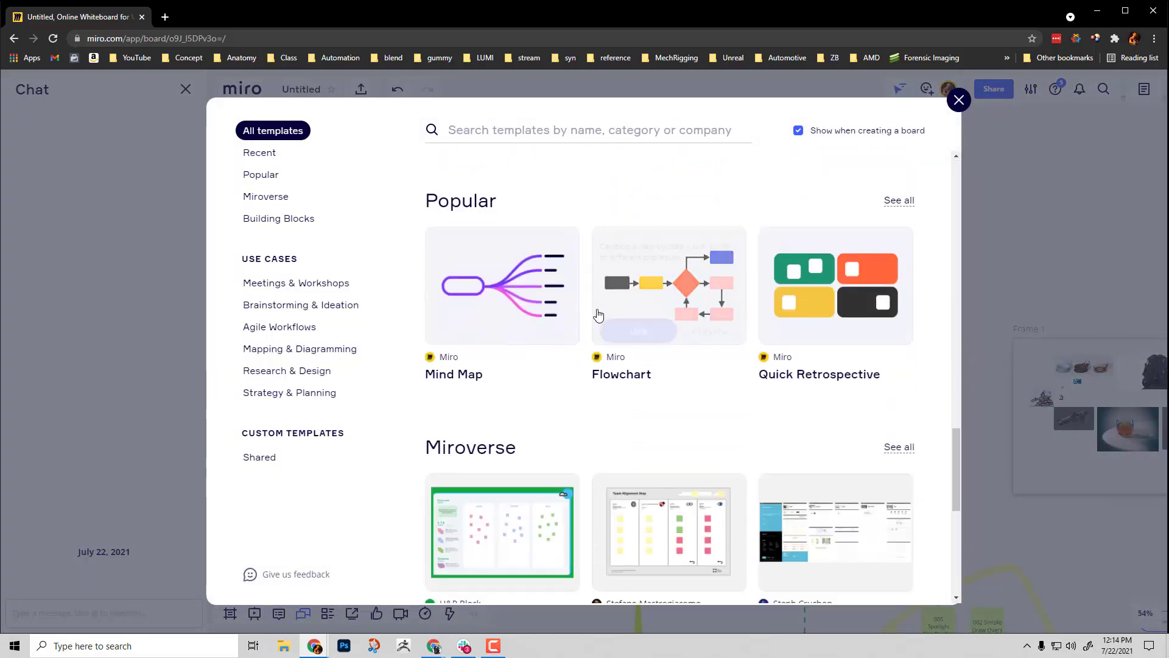
scroll(597, 319, "up", 5)
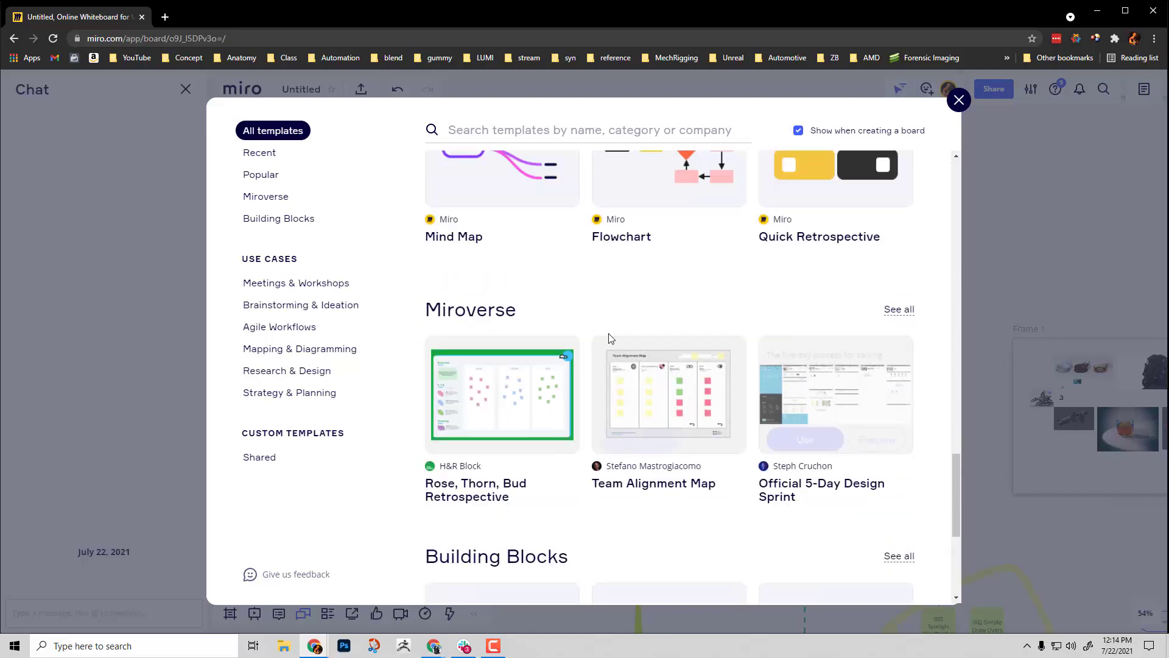
left_click(960, 101)
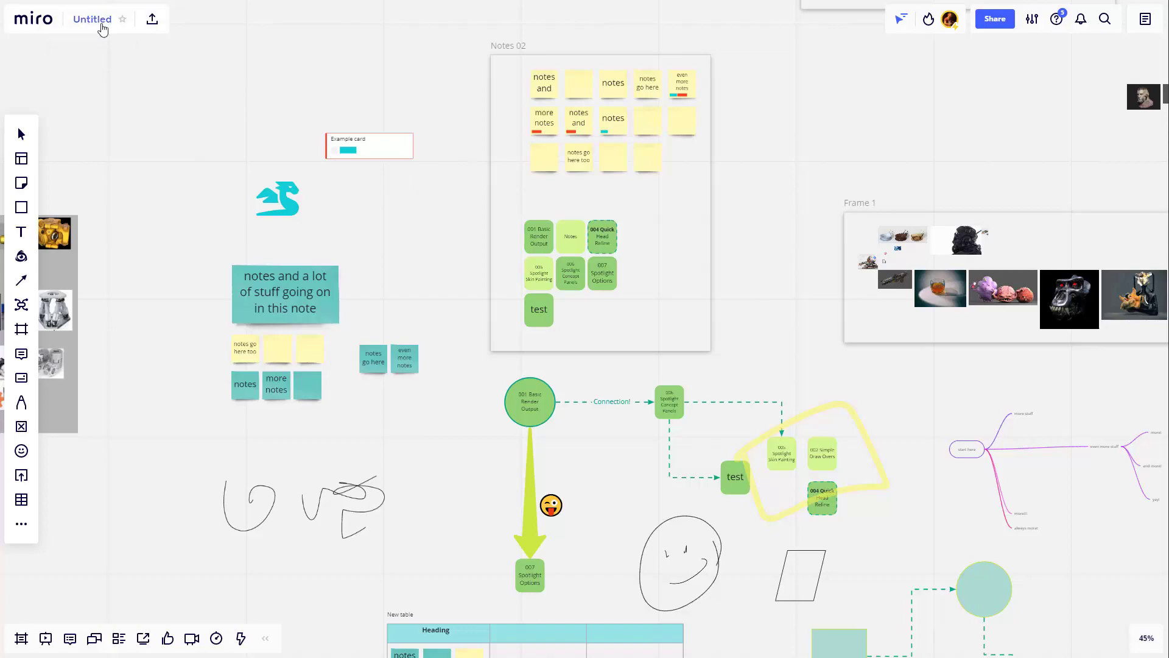
- Rename the board from Untitled to 'Board'
left_click(97, 20)
double_click(610, 254)
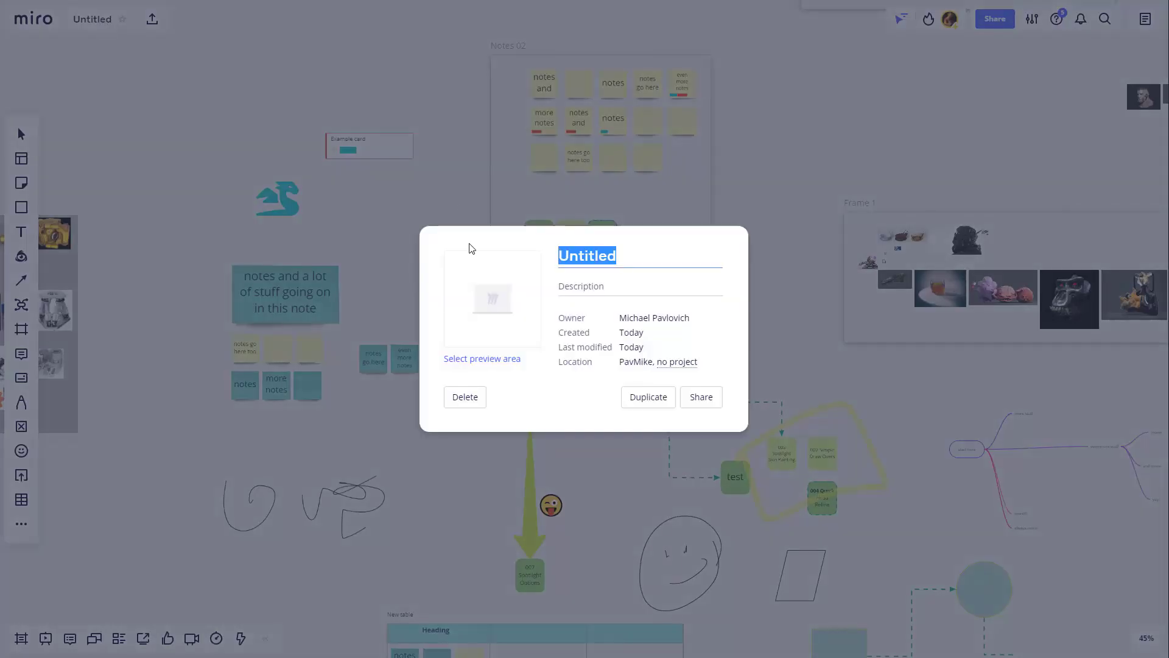
type("Board")
key("Return")
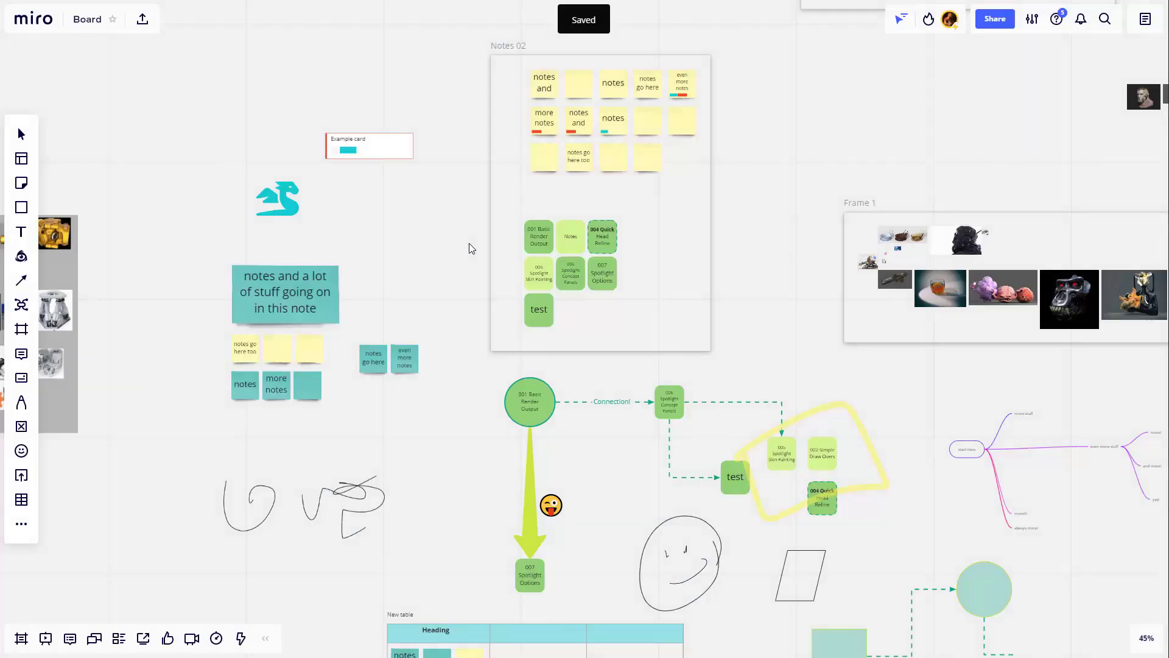
- Add the description 'For Board Things' and cancel the preview image file picker
left_click(92, 21)
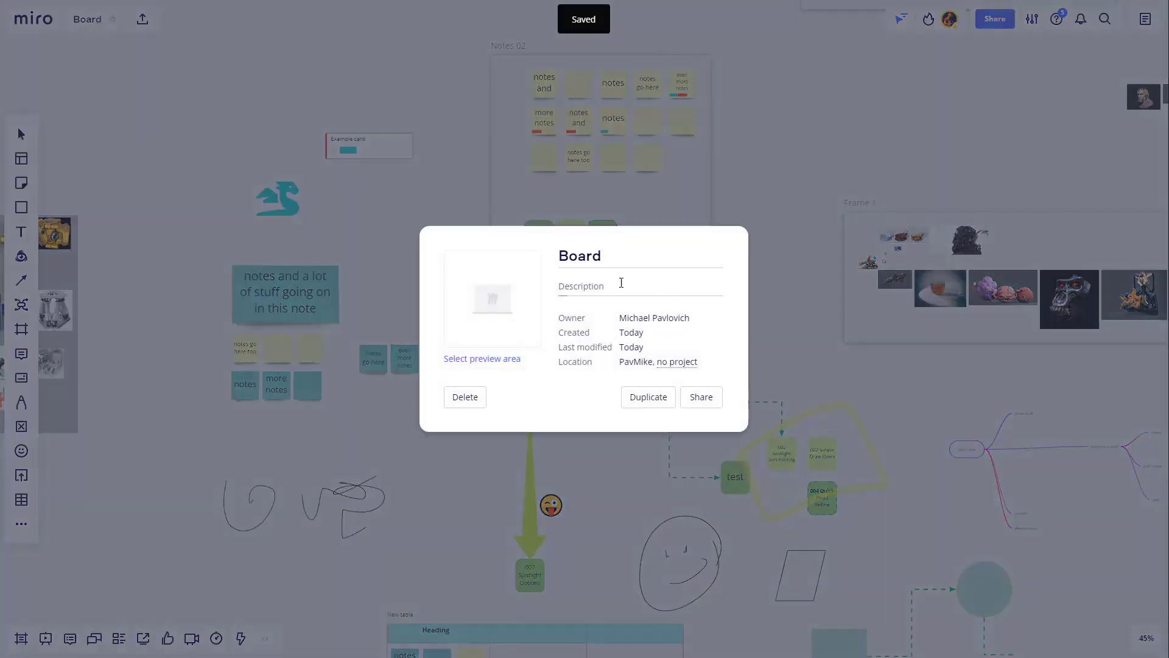
type("For Board Things")
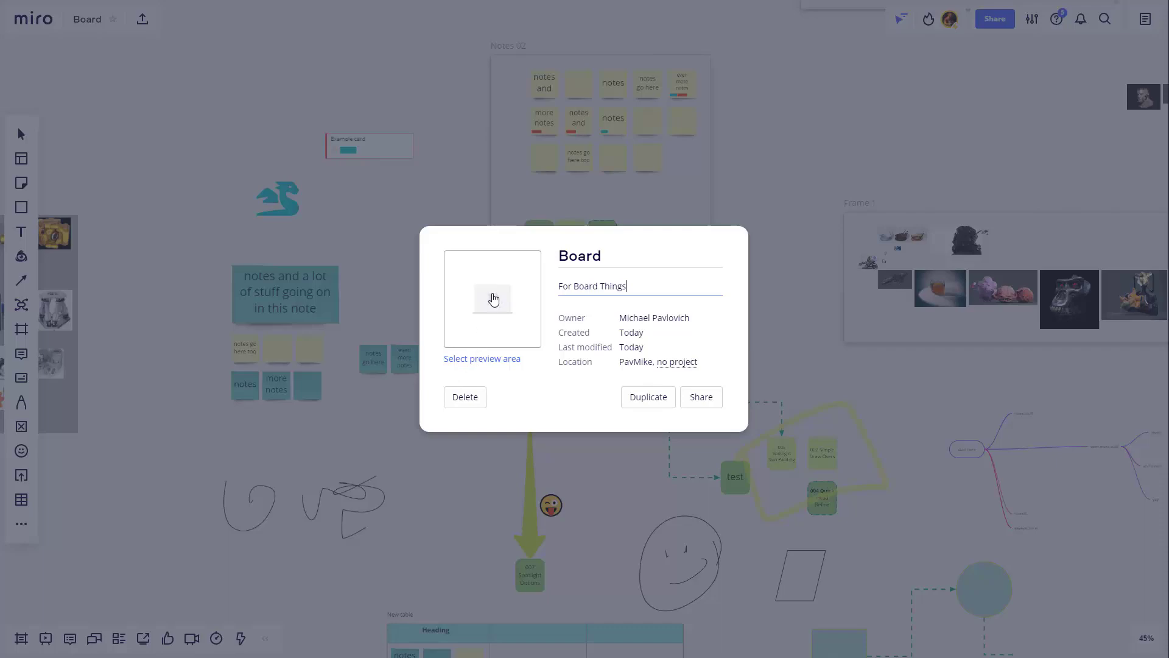
left_click(496, 303)
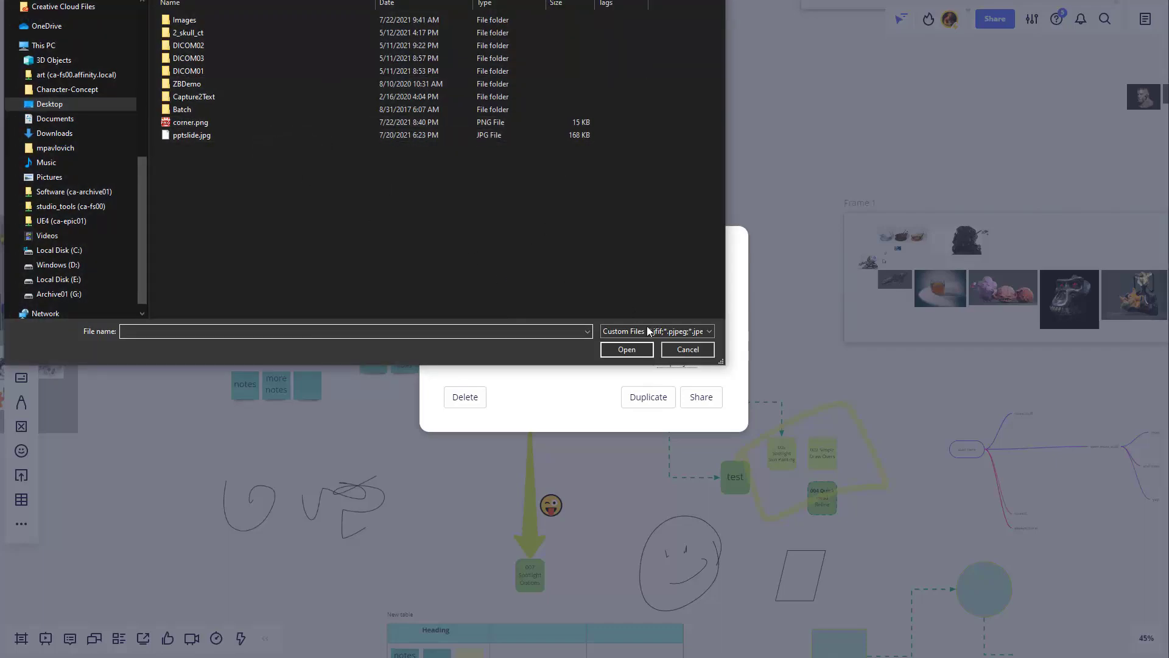
left_click(673, 347)
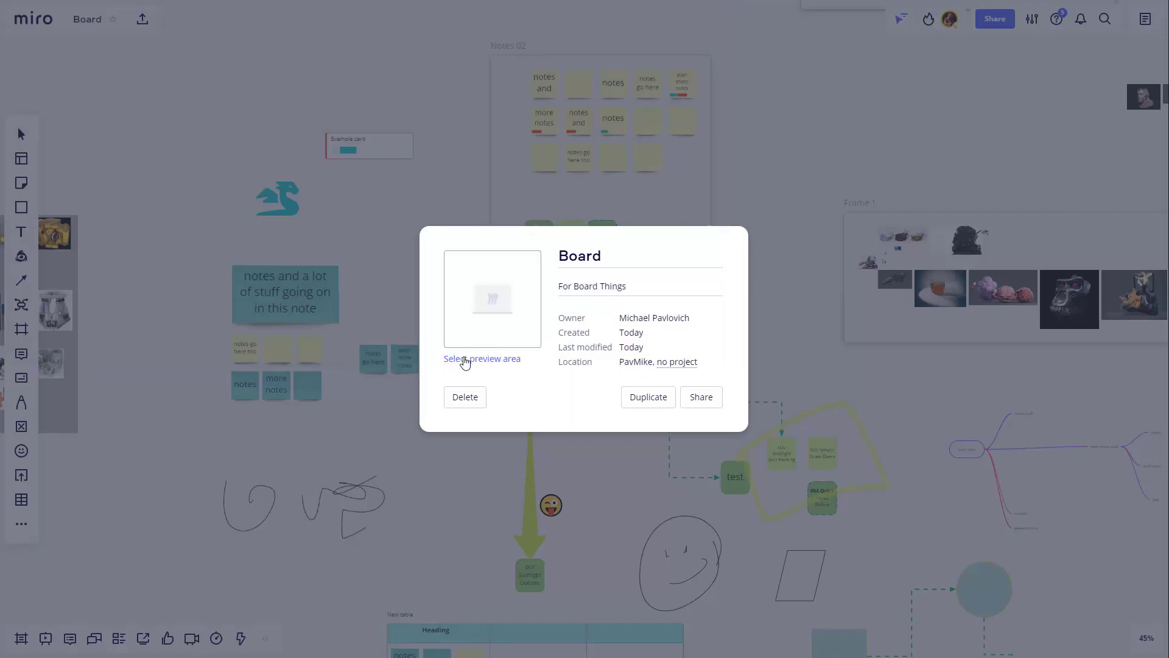
- Start a board preview area, shrinking the square and moving it onto Frame 1
left_click(465, 360)
scroll(635, 251, "down", 5)
left_click_drag(768, 72, 399, 442)
left_click_drag(321, 534, 777, 338)
scroll(777, 342, "up", 8)
scroll(823, 253, "down", 4)
- Fit the preview square over the cat and robot image, confirm, and check the new thumbnail
left_click_drag(925, 315, 1058, 373)
left_click_drag(1058, 372, 549, 352)
left_click_drag(359, 212, 581, 433)
left_click_drag(661, 512, 701, 380)
scroll(681, 355, "up", 5)
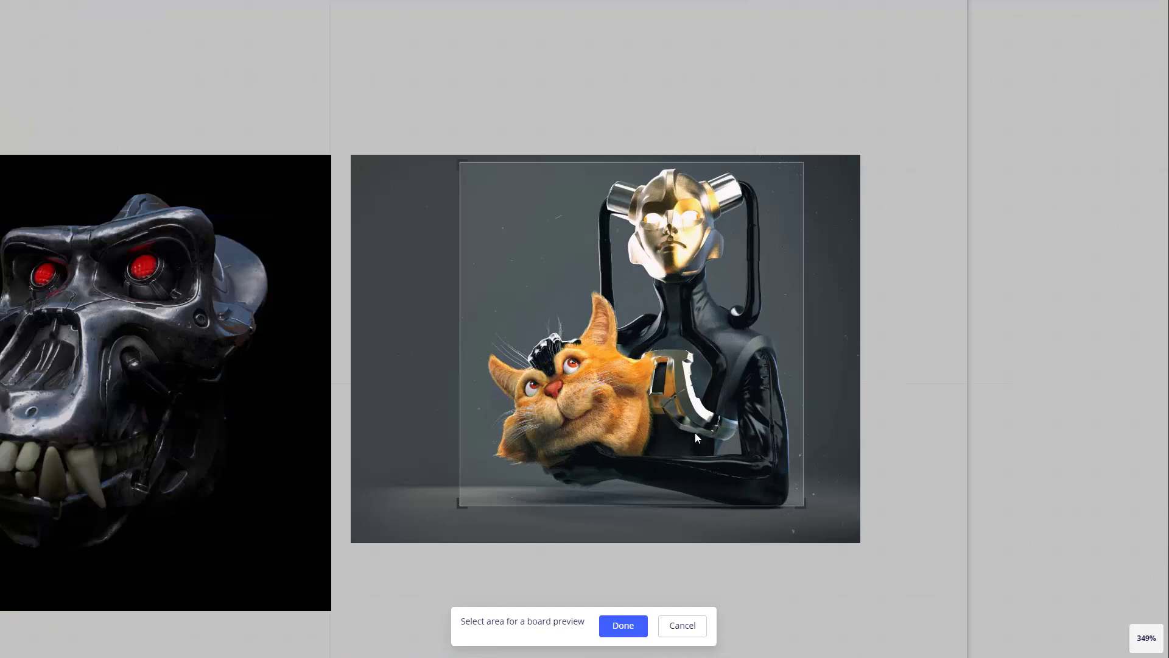
left_click(612, 633)
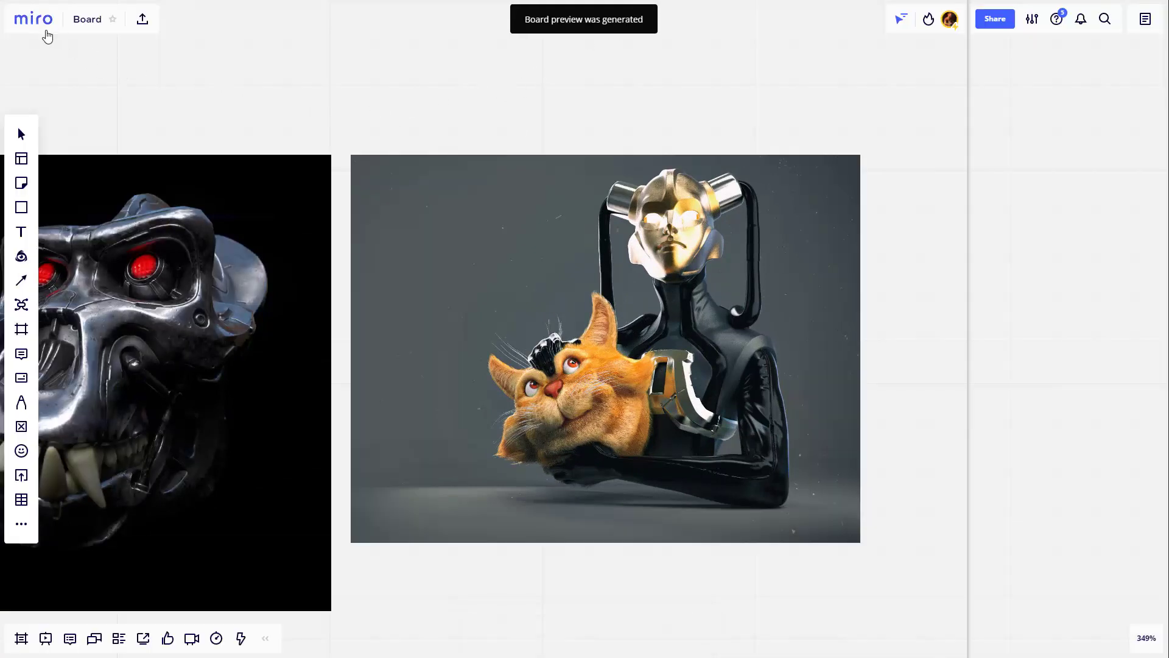
left_click(35, 19)
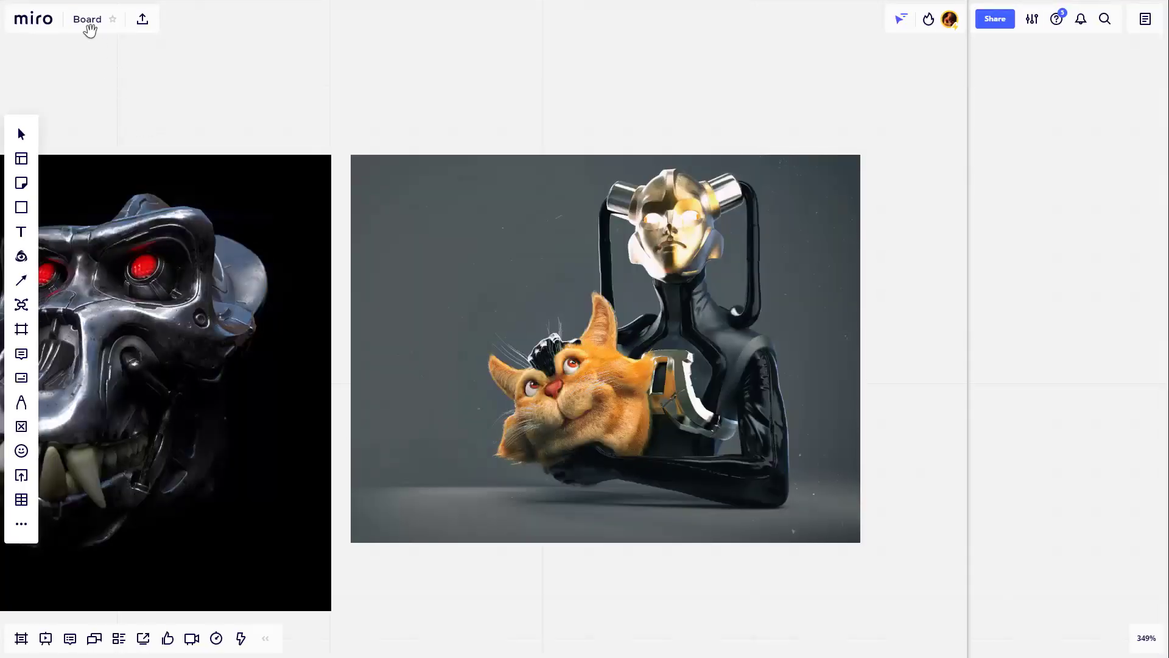
left_click(87, 21)
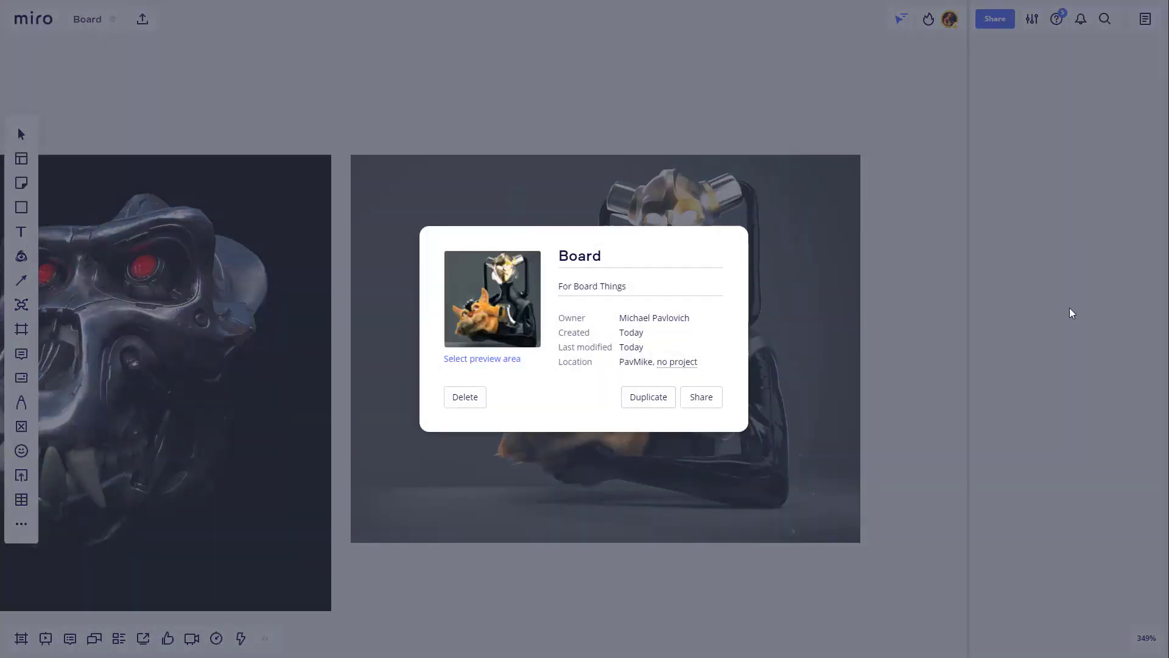